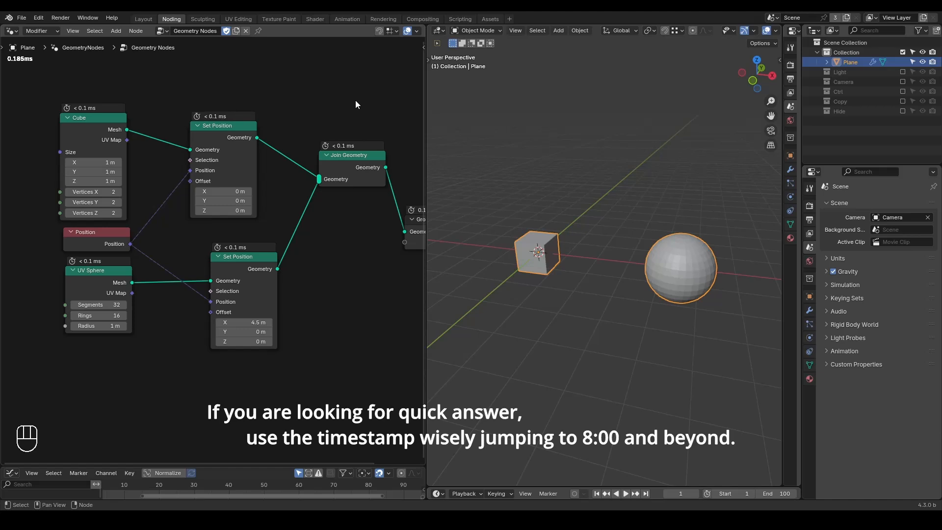
Step: Circle the Cube, UV Sphere and upper Set Position nodes with freehand annotations
{"action": "key", "text": "d"}
{"action": "mouse_move", "coordinate": [46, 109]}
{"action": "left_mouse_down"}
{"action": "mouse_move", "coordinate": [166, 100]}
{"action": "mouse_move", "coordinate": [45, 104]}
{"action": "left_mouse_up"}
{"action": "mouse_move", "coordinate": [63, 272]}
{"action": "left_mouse_down"}
{"action": "mouse_move", "coordinate": [142, 280]}
{"action": "mouse_move", "coordinate": [73, 258]}
{"action": "mouse_move", "coordinate": [59, 267]}
{"action": "left_mouse_up"}
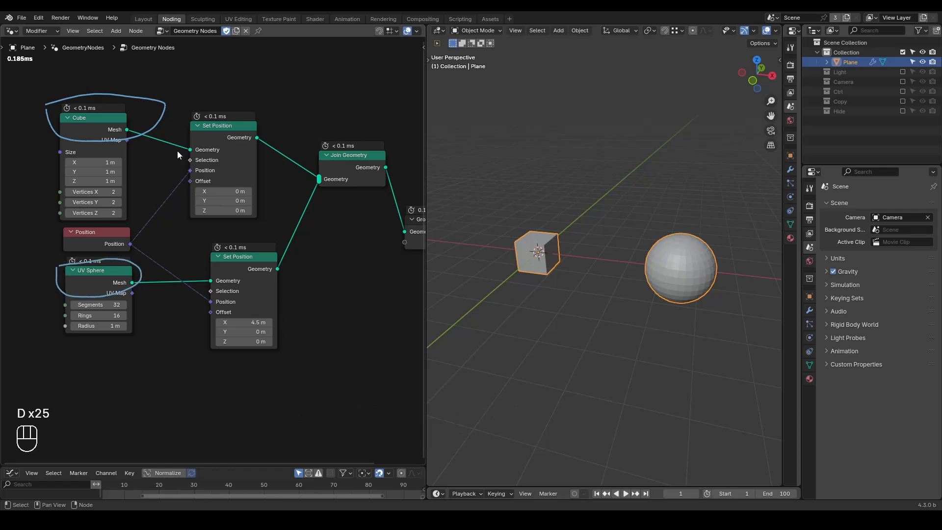
{"action": "key", "text": "d"}
{"action": "mouse_move", "coordinate": [185, 98]}
{"action": "left_mouse_down"}
{"action": "mouse_move", "coordinate": [256, 134]}
{"action": "mouse_move", "coordinate": [184, 102]}
{"action": "left_mouse_up"}
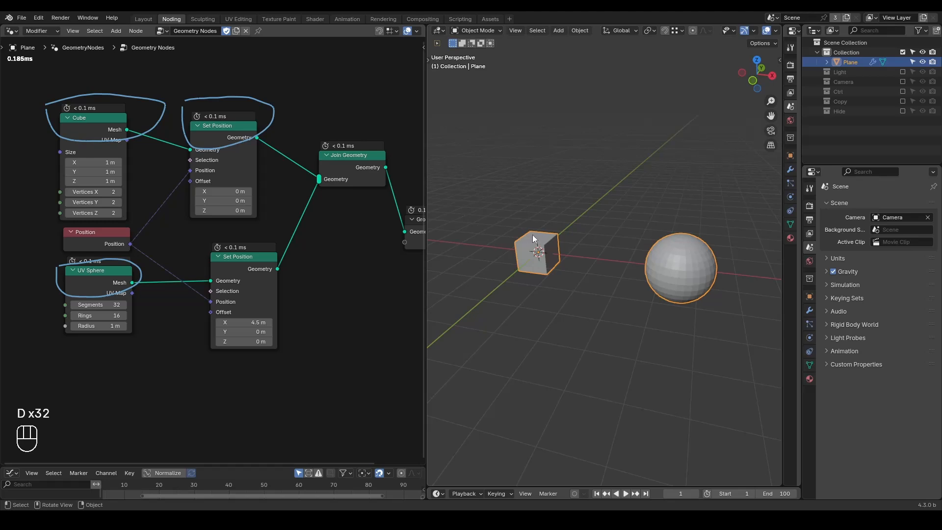
Step: Draw annotation lines from the Position node to both Set Position nodes, and outline the cube and sphere in the viewport
{"action": "key", "text": "d"}
{"action": "mouse_move", "coordinate": [119, 235]}
{"action": "left_mouse_down"}
{"action": "mouse_move", "coordinate": [204, 170]}
{"action": "mouse_move", "coordinate": [121, 223]}
{"action": "mouse_move", "coordinate": [225, 298]}
{"action": "left_mouse_up"}
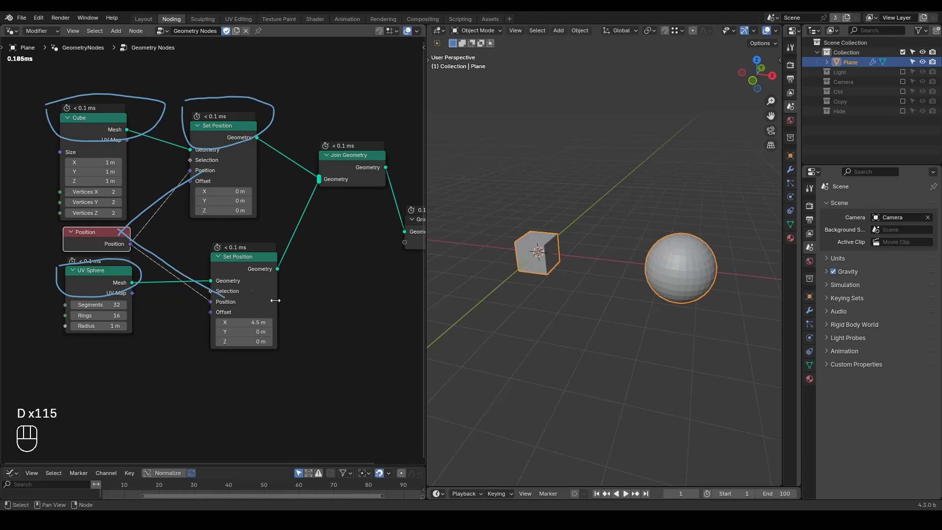
{"action": "mouse_move", "coordinate": [507, 232]}
{"action": "left_mouse_down"}
{"action": "mouse_move", "coordinate": [530, 278]}
{"action": "mouse_move", "coordinate": [541, 219]}
{"action": "mouse_move", "coordinate": [509, 229]}
{"action": "left_mouse_up"}
{"action": "mouse_move", "coordinate": [632, 327]}
{"action": "left_mouse_down"}
{"action": "mouse_move", "coordinate": [634, 231]}
{"action": "mouse_move", "coordinate": [727, 221]}
{"action": "mouse_move", "coordinate": [723, 310]}
{"action": "mouse_move", "coordinate": [631, 326]}
{"action": "left_mouse_up"}
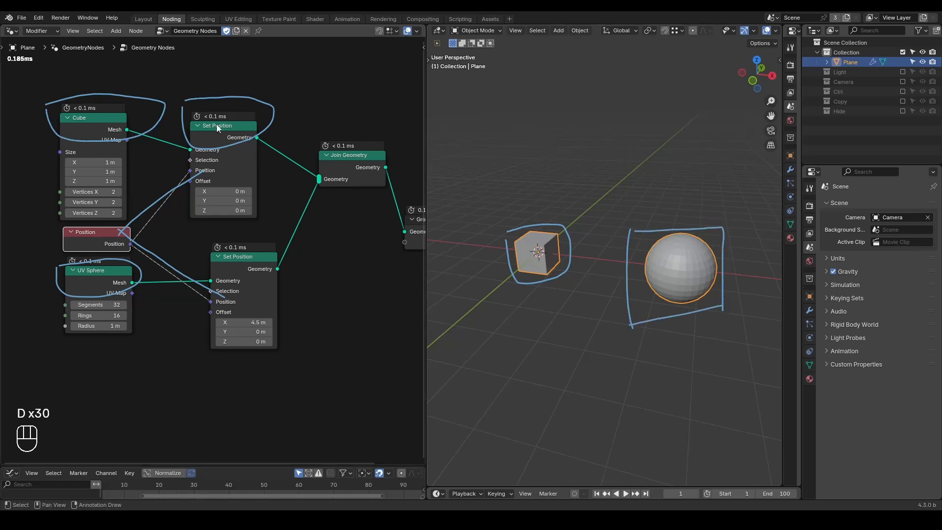
Step: Circle the Position inputs on both Set Position nodes and the Position node itself with annotations
{"action": "mouse_move", "coordinate": [188, 165]}
{"action": "left_mouse_down"}
{"action": "mouse_move", "coordinate": [186, 182]}
{"action": "mouse_move", "coordinate": [239, 177]}
{"action": "mouse_move", "coordinate": [181, 164]}
{"action": "left_mouse_up"}
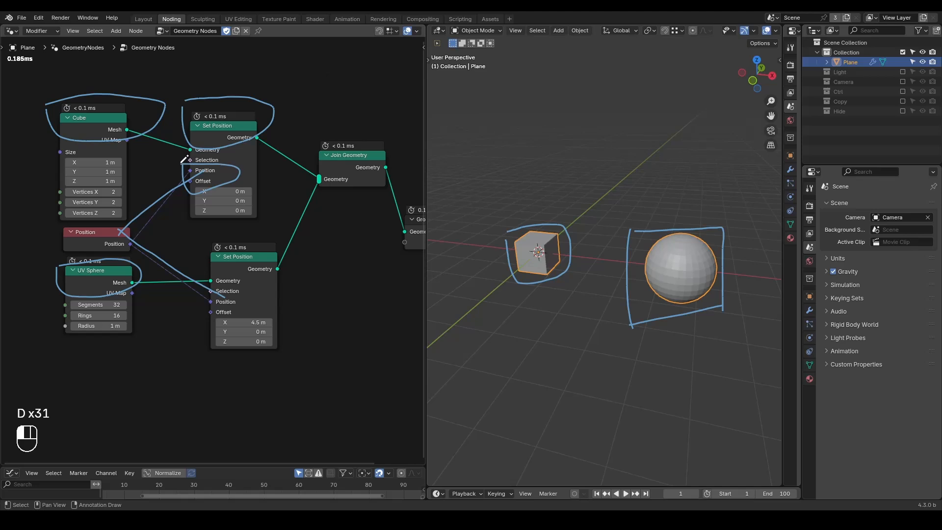
{"action": "mouse_move", "coordinate": [197, 297]}
{"action": "left_mouse_down"}
{"action": "mouse_move", "coordinate": [322, 296]}
{"action": "mouse_move", "coordinate": [194, 295]}
{"action": "left_mouse_up"}
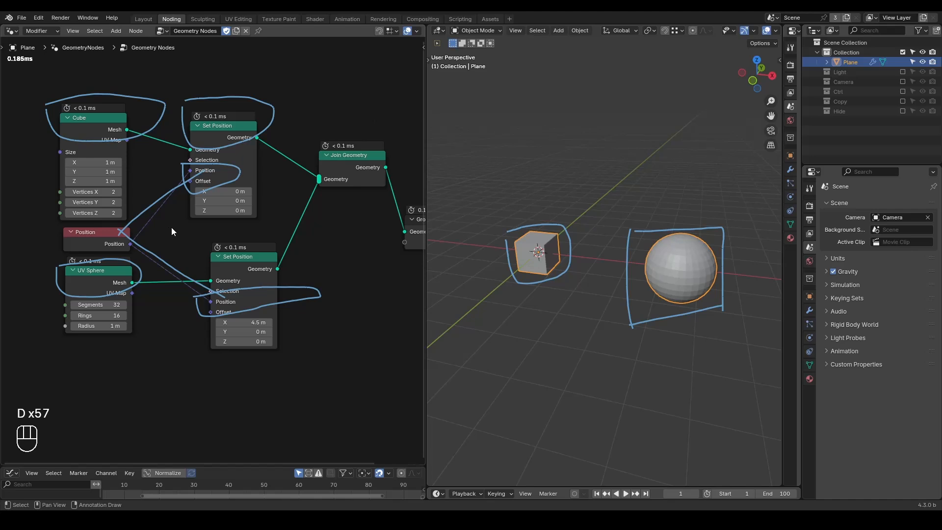
{"action": "mouse_move", "coordinate": [57, 230]}
{"action": "left_mouse_down"}
{"action": "mouse_move", "coordinate": [59, 253]}
{"action": "mouse_move", "coordinate": [138, 250]}
{"action": "mouse_move", "coordinate": [155, 222]}
{"action": "mouse_move", "coordinate": [43, 228]}
{"action": "left_mouse_up"}
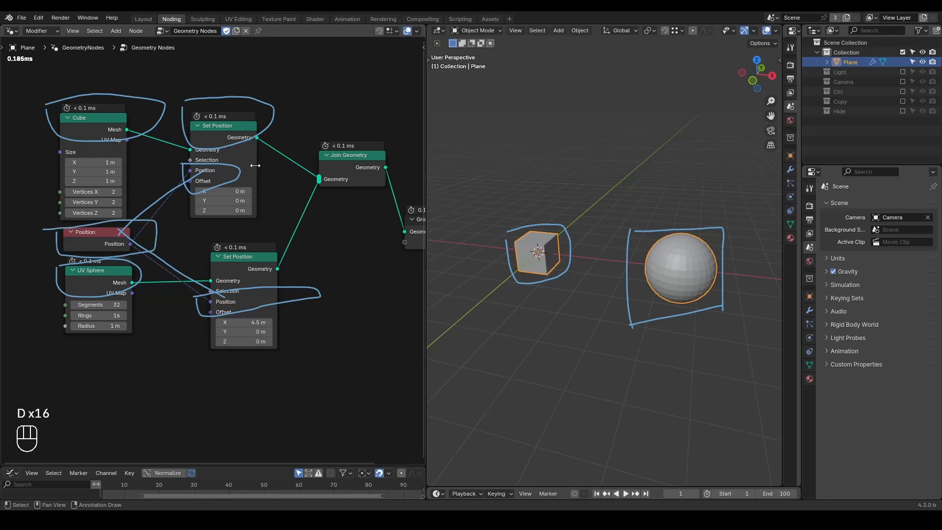
Step: Box the upper Set Position node's geometry row and draw annotation strokes across its Position and Geometry links
{"action": "mouse_move", "coordinate": [151, 212]}
{"action": "left_mouse_down"}
{"action": "mouse_move", "coordinate": [165, 219]}
{"action": "mouse_move", "coordinate": [149, 280]}
{"action": "left_mouse_up"}
{"action": "mouse_move", "coordinate": [230, 125]}
{"action": "right_mouse_down"}
{"action": "mouse_move", "coordinate": [168, 181]}
{"action": "mouse_move", "coordinate": [209, 94]}
{"action": "mouse_move", "coordinate": [241, 151]}
{"action": "right_mouse_up"}
{"action": "mouse_move", "coordinate": [181, 127]}
{"action": "left_mouse_down"}
{"action": "mouse_move", "coordinate": [181, 152]}
{"action": "mouse_move", "coordinate": [279, 122]}
{"action": "mouse_move", "coordinate": [272, 160]}
{"action": "mouse_move", "coordinate": [172, 160]}
{"action": "left_mouse_up"}
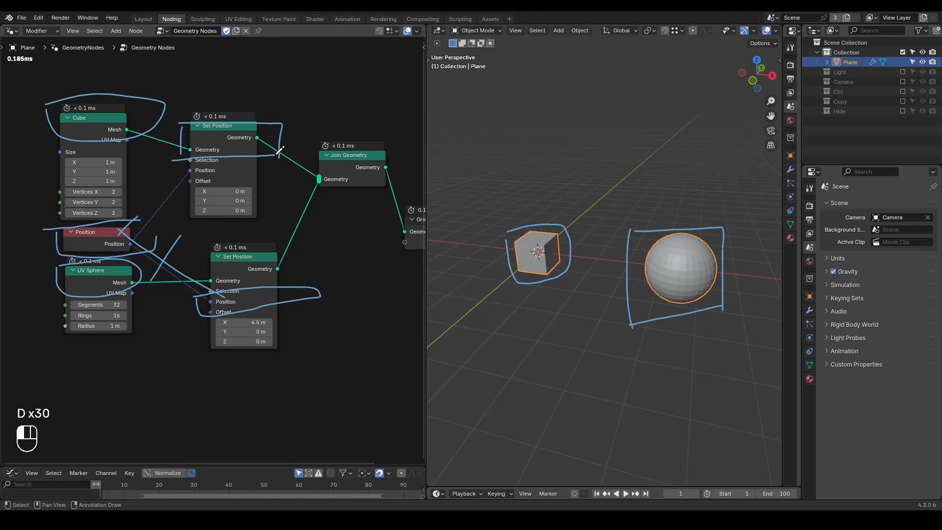
{"action": "left_click_drag", "start_coordinate": [296, 149], "coordinate": [290, 167]}
{"action": "left_click_drag", "start_coordinate": [161, 196], "coordinate": [170, 213]}
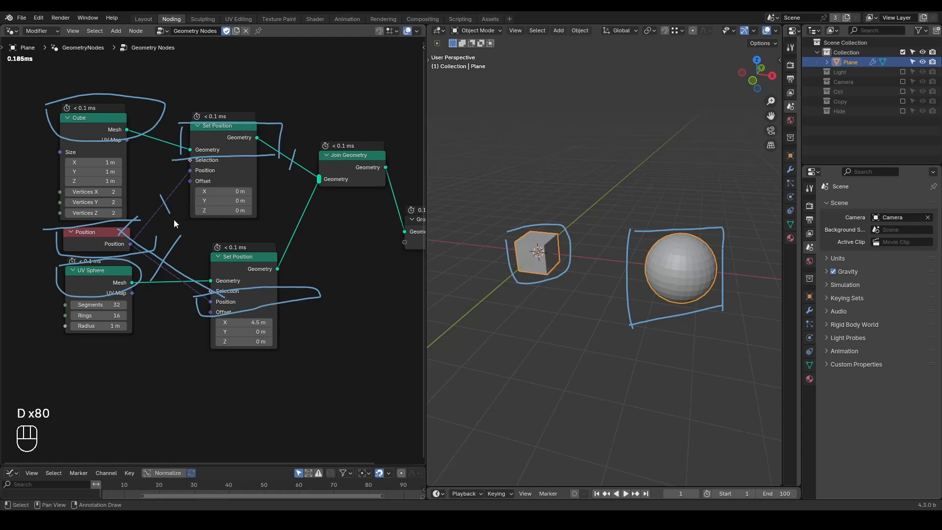
Step: Erase the node editor annotations and preview the upper Set Position node in a Viewer
{"action": "mouse_move", "coordinate": [289, 88]}
{"action": "right_mouse_down"}
{"action": "mouse_move", "coordinate": [274, 65]}
{"action": "mouse_move", "coordinate": [105, 189]}
{"action": "mouse_move", "coordinate": [60, 298]}
{"action": "mouse_move", "coordinate": [15, 304]}
{"action": "mouse_move", "coordinate": [180, 342]}
{"action": "mouse_move", "coordinate": [301, 311]}
{"action": "right_mouse_up"}
{"action": "left_click", "coordinate": [236, 132], "text": "ctrl+shift"}
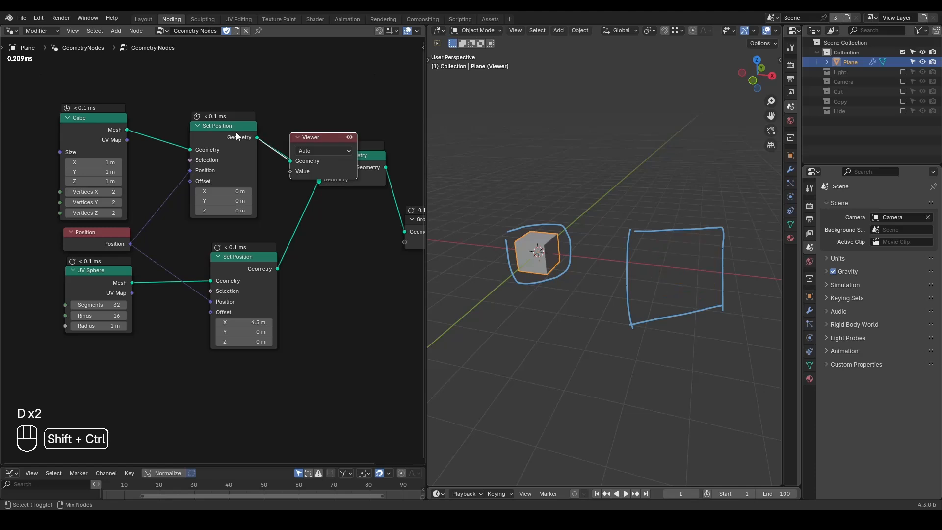
Step: Split off a new area beneath the node editor and turn it into a Spreadsheet
{"action": "left_click_drag", "start_coordinate": [3, 461], "coordinate": [10, 287]}
{"action": "left_click", "coordinate": [11, 291]}
{"action": "left_click", "coordinate": [309, 361]}
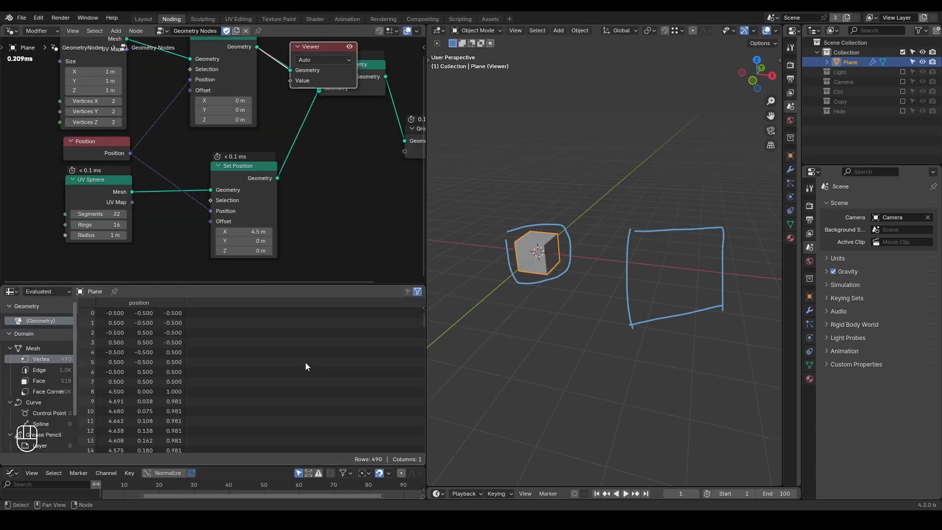
Step: Preview the cube's and the sphere's Set Position nodes in turn, examining their vertex positions in the spreadsheet
{"action": "middle_click_drag", "start_coordinate": [277, 180], "coordinate": [266, 221]}
{"action": "left_click_drag", "start_coordinate": [314, 88], "coordinate": [357, 54]}
{"action": "left_click", "coordinate": [219, 88], "text": "ctrl+shift"}
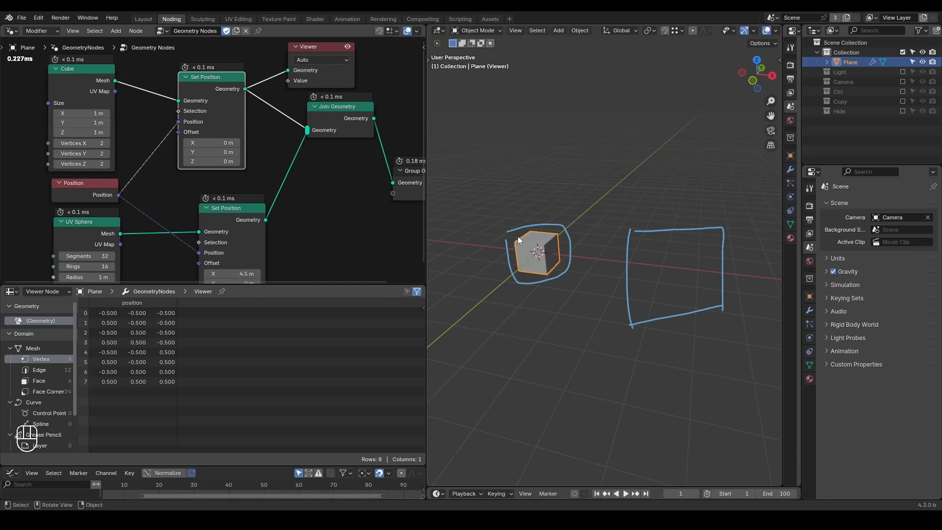
{"action": "middle_click_drag", "start_coordinate": [234, 224], "coordinate": [217, 180]}
{"action": "left_click", "coordinate": [222, 181], "text": "ctrl+shift"}
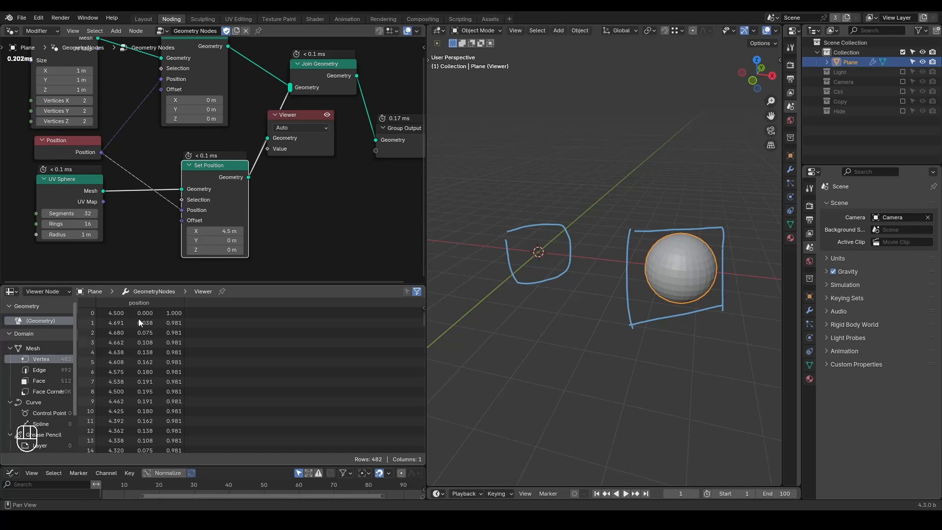
Step: Preview the Position node's output as the Viewer's Value, with the Viewer's Geometry link removed
{"action": "left_click_drag", "start_coordinate": [301, 117], "coordinate": [397, 146]}
{"action": "left_click", "coordinate": [93, 152], "text": "ctrl+shift"}
{"action": "right_click_drag", "start_coordinate": [315, 163], "coordinate": [325, 169], "text": "ctrl"}
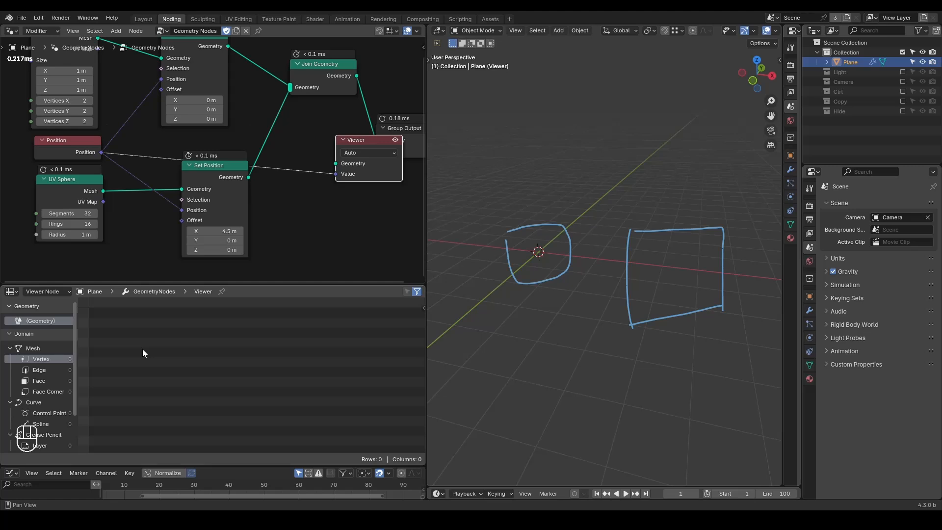
{"action": "mouse_move", "coordinate": [203, 219]}
{"action": "key", "text": "shift+ctrl+alt+q"}
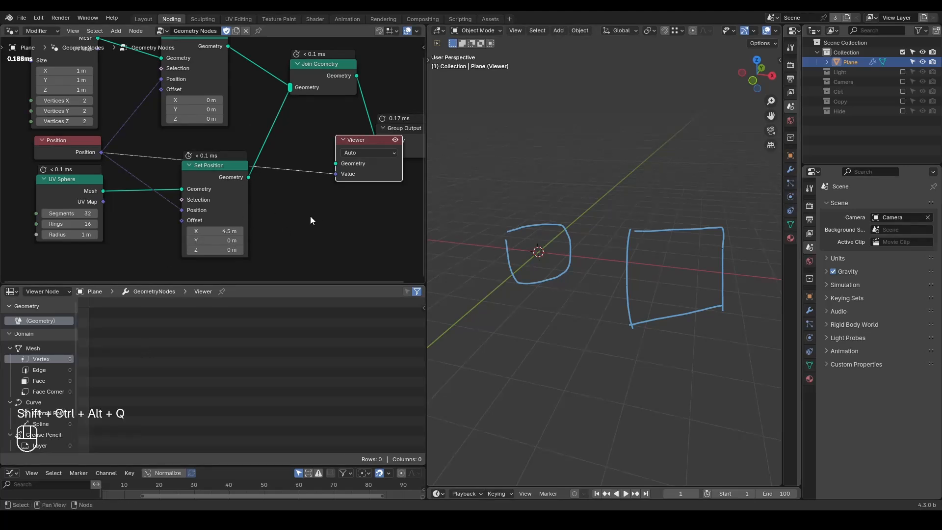
Step: Move the Position node out ahead of the Cube and UV Sphere nodes and circle its output with an annotation
{"action": "middle_click_drag", "start_coordinate": [142, 152], "coordinate": [295, 181]}
{"action": "scroll", "coordinate": [245, 178], "scroll_direction": "down", "scroll_amount": 2}
{"action": "mouse_move", "coordinate": [219, 173]}
{"action": "left_mouse_down"}
{"action": "mouse_move", "coordinate": [31, 110]}
{"action": "mouse_move", "coordinate": [35, 123]}
{"action": "mouse_move", "coordinate": [86, 121]}
{"action": "mouse_move", "coordinate": [49, 118]}
{"action": "left_mouse_up"}
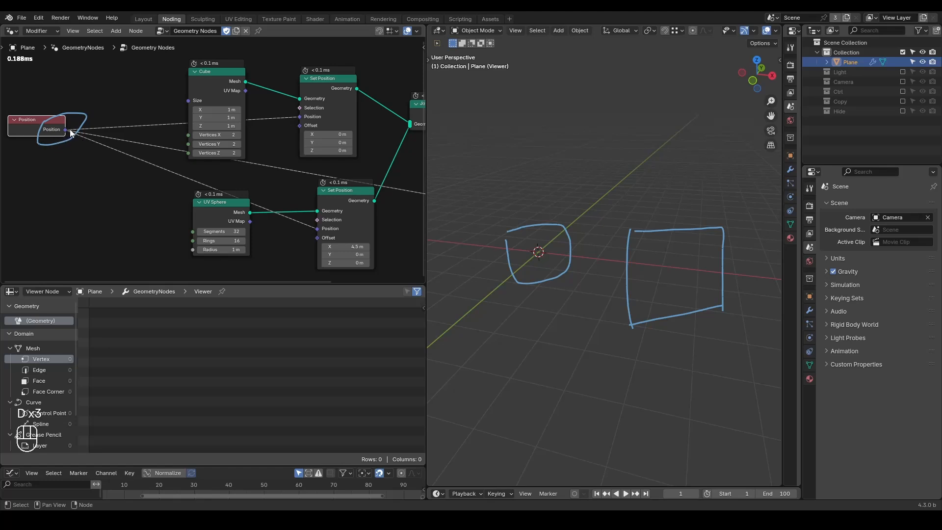
Step: Connect the Position output to the Cube node's Vertices X input and draw an annotation line to the Cube
{"action": "mouse_move", "coordinate": [66, 130]}
{"action": "left_mouse_down"}
{"action": "mouse_move", "coordinate": [208, 126]}
{"action": "mouse_move", "coordinate": [187, 134]}
{"action": "left_mouse_up"}
{"action": "middle_click_drag", "start_coordinate": [189, 89], "coordinate": [198, 124]}
{"action": "left_click_drag", "start_coordinate": [209, 125], "coordinate": [120, 63]}
{"action": "scroll", "coordinate": [129, 180], "scroll_direction": "up", "scroll_amount": 1}
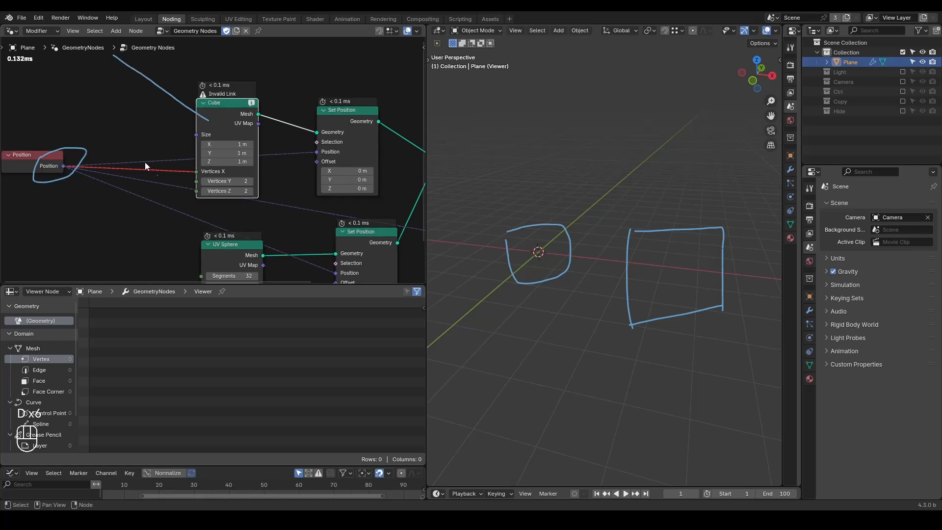
Step: Cut Position's links to the Set Position nodes and Viewer, and draw annotation strokes across the remaining Vertices X link
{"action": "right_click_drag", "start_coordinate": [167, 179], "coordinate": [149, 227], "text": "ctrl"}
{"action": "right_click_drag", "start_coordinate": [167, 157], "coordinate": [171, 167], "text": "ctrl"}
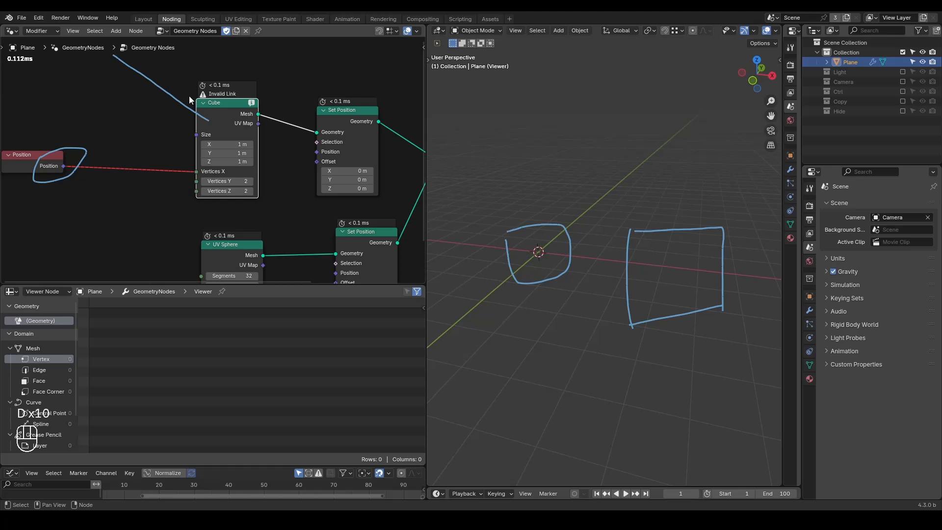
{"action": "mouse_move", "coordinate": [117, 153]}
{"action": "left_mouse_down"}
{"action": "mouse_move", "coordinate": [120, 186]}
{"action": "mouse_move", "coordinate": [158, 185]}
{"action": "left_mouse_up"}
Step: Preview the Cube node's mesh in the Viewer and place the Viewer above the upper Set Position node
{"action": "middle_click_drag", "start_coordinate": [273, 174], "coordinate": [221, 168]}
{"action": "scroll", "coordinate": [225, 169], "scroll_direction": "down", "scroll_amount": 2}
{"action": "left_click_drag", "start_coordinate": [386, 189], "coordinate": [249, 74]}
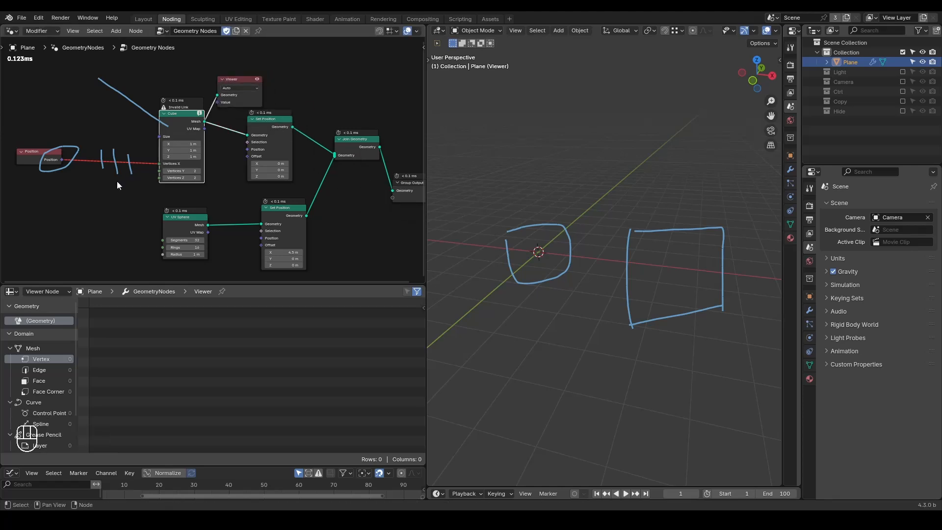
Step: Mute the Position link into the Cube node and set Vertices X to 0
{"action": "middle_click_drag", "start_coordinate": [123, 178], "coordinate": [191, 186]}
{"action": "scroll", "coordinate": [192, 186], "scroll_direction": "up", "scroll_amount": 3}
{"action": "right_click_drag", "start_coordinate": [205, 146], "coordinate": [210, 215], "text": "ctrl+alt"}
{"action": "right_click_drag", "start_coordinate": [211, 131], "coordinate": [216, 220], "text": "ctrl+alt"}
{"action": "left_click", "coordinate": [268, 170]}
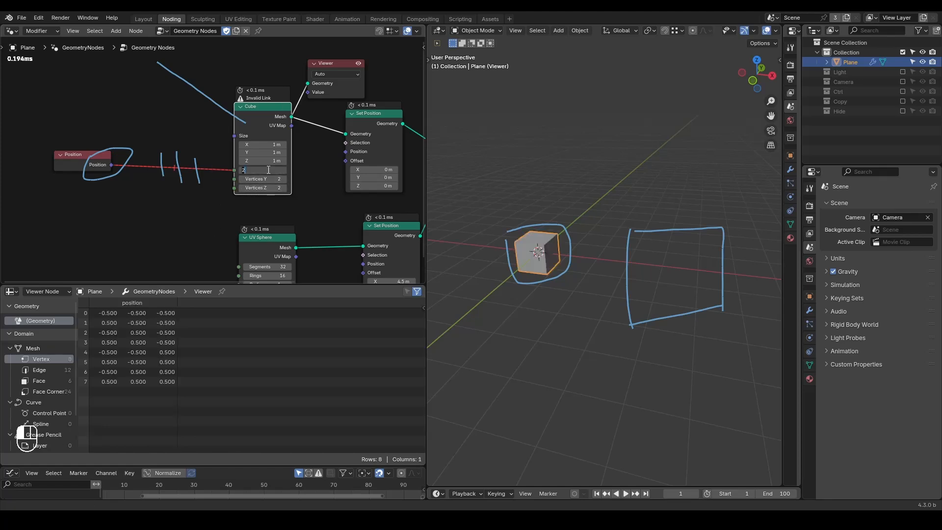
{"action": "type", "text": "0"}
{"action": "key", "text": "Return"}
Step: Unmute the Position link into Vertices X and erase the annotations around the Position node and its link
{"action": "scroll", "coordinate": [242, 208], "scroll_direction": "up", "scroll_amount": 1}
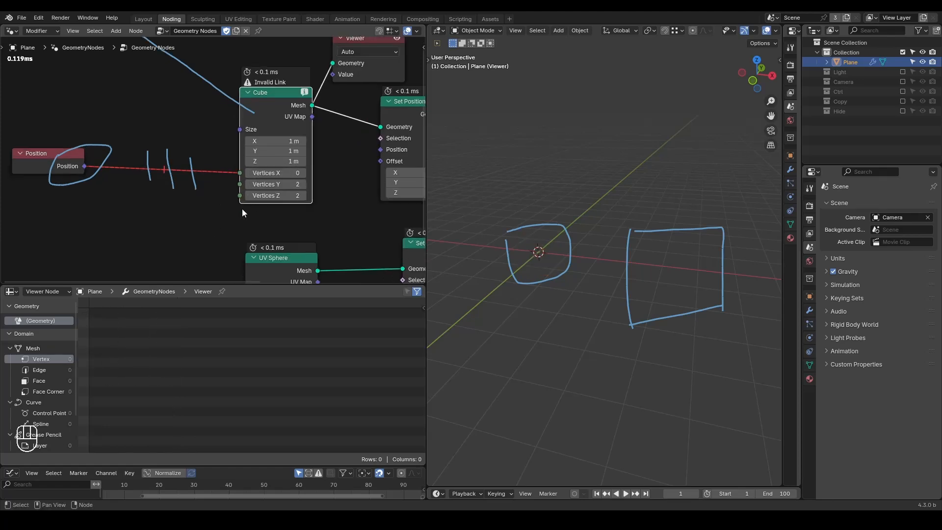
{"action": "right_click_drag", "start_coordinate": [217, 157], "coordinate": [212, 202], "text": "ctrl+alt"}
{"action": "middle_click_drag", "start_coordinate": [158, 207], "coordinate": [240, 177]}
{"action": "key", "text": "d"}
{"action": "mouse_move", "coordinate": [291, 120]}
{"action": "right_mouse_down"}
{"action": "mouse_move", "coordinate": [378, 154]}
{"action": "mouse_move", "coordinate": [184, 161]}
{"action": "right_mouse_up"}
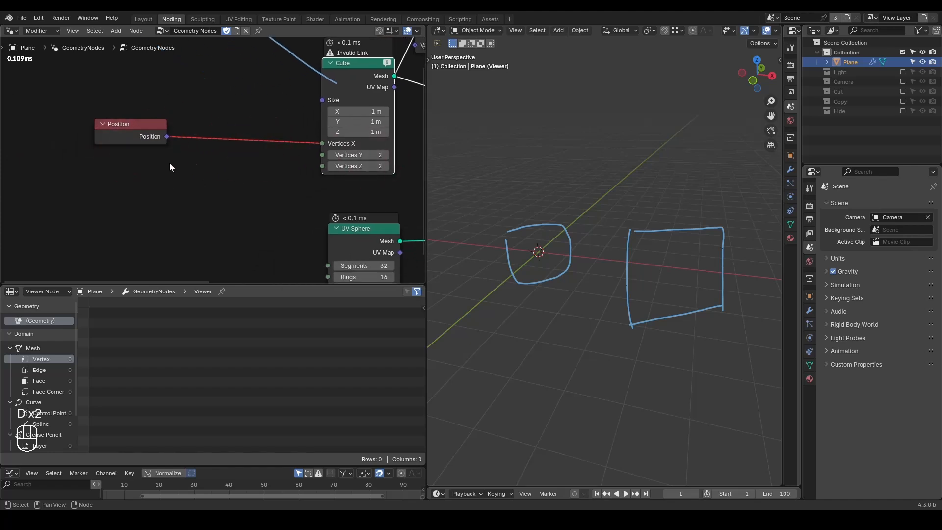
Step: Add an Index node and an ID node, stacked beneath the Position node
{"action": "key", "text": "ctrl+a"}
{"action": "type", "text": "index"}
{"action": "key", "text": "Return"}
{"action": "left_click", "coordinate": [96, 156]}
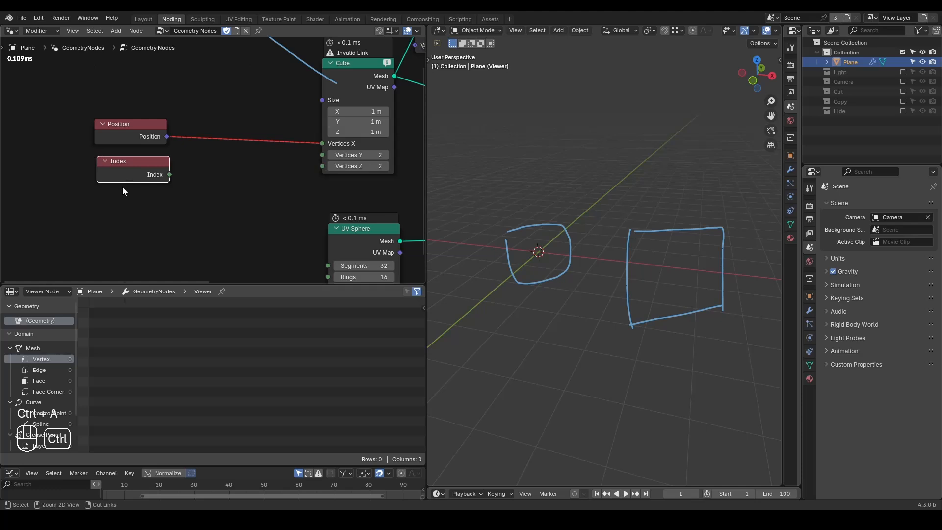
{"action": "key", "text": "ctrl+a"}
{"action": "type", "text": "id"}
{"action": "key", "text": "Return"}
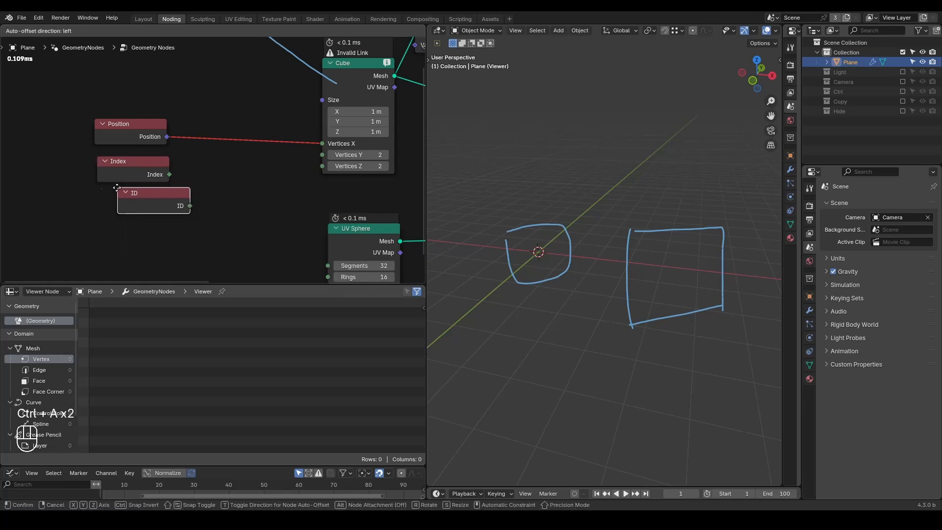
{"action": "left_click", "coordinate": [104, 191]}
Step: Add a Random Value node between the Index and ID nodes and the Cube node
{"action": "key", "text": "ctrl+a"}
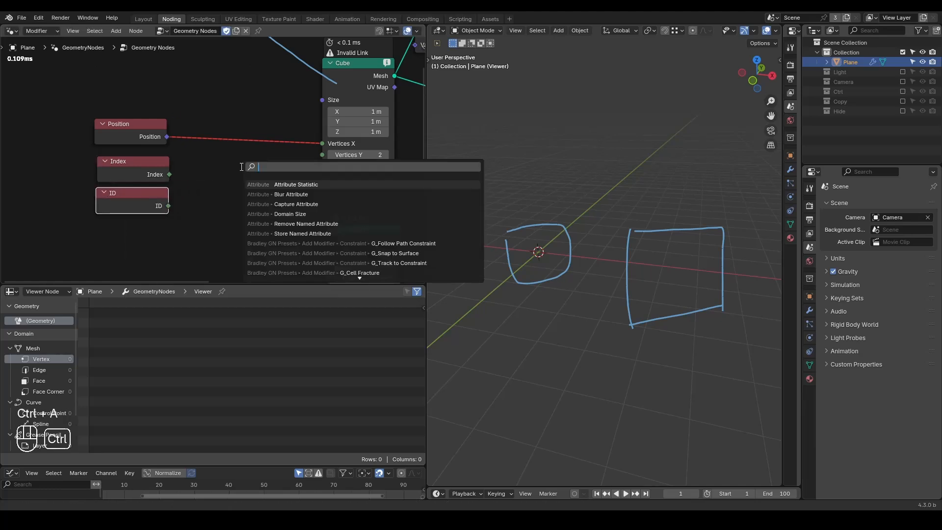
{"action": "type", "text": "random"}
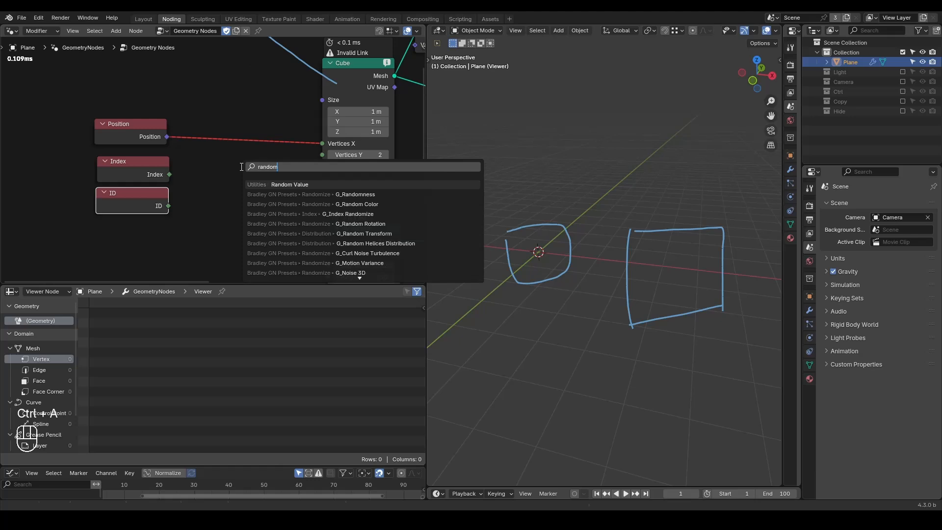
{"action": "key", "text": "Return"}
{"action": "left_click", "coordinate": [216, 158]}
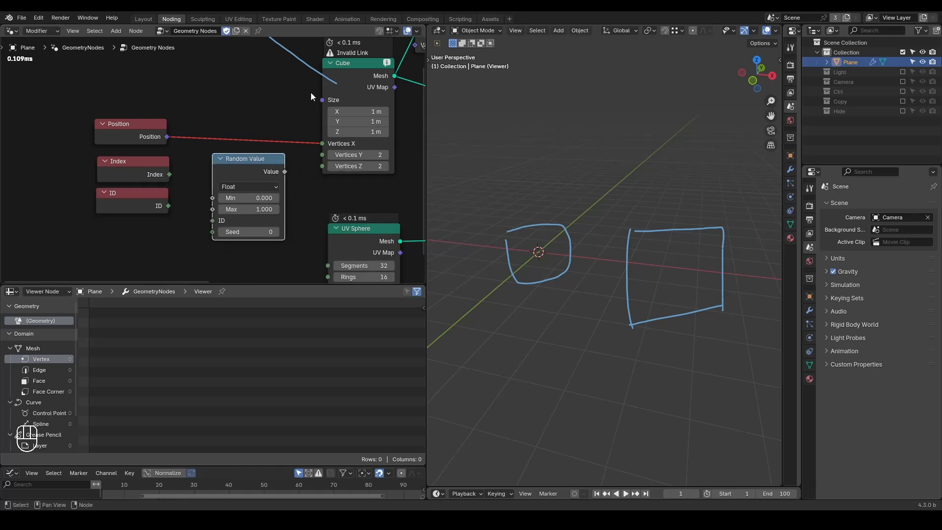
Step: Circle the Random Value node's Value output, its ID input and the ID node with annotations
{"action": "middle_click_drag", "start_coordinate": [306, 157], "coordinate": [262, 153]}
{"action": "scroll", "coordinate": [230, 225], "scroll_direction": "up", "scroll_amount": 2}
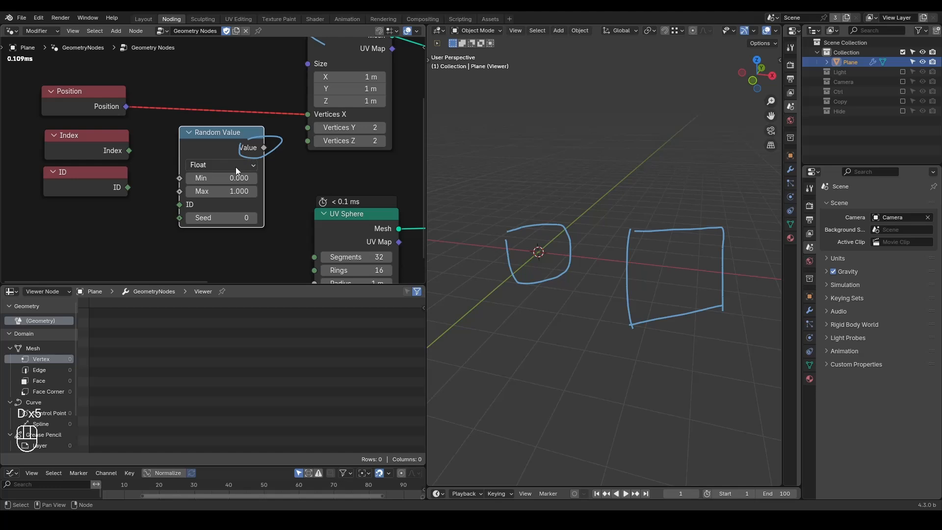
{"action": "left_click_drag", "start_coordinate": [169, 207], "coordinate": [174, 201]}
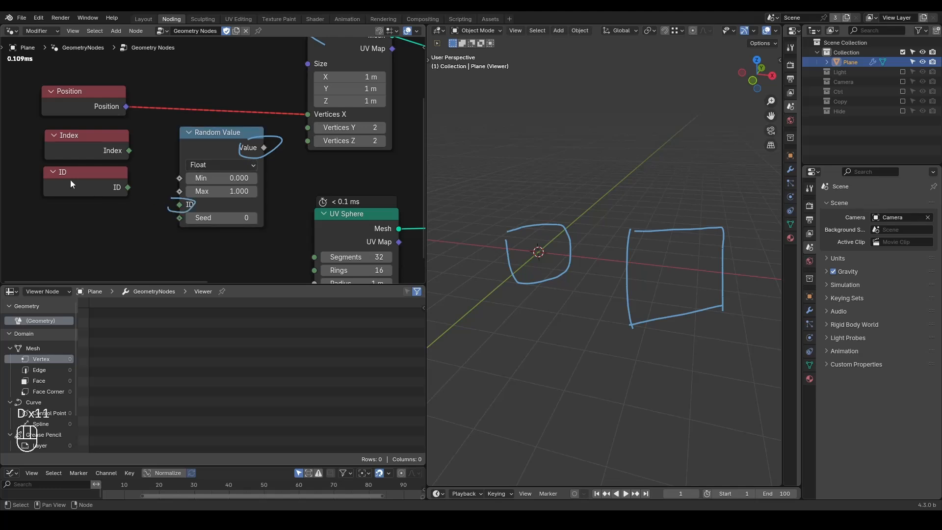
{"action": "left_click_drag", "start_coordinate": [32, 171], "coordinate": [133, 167]}
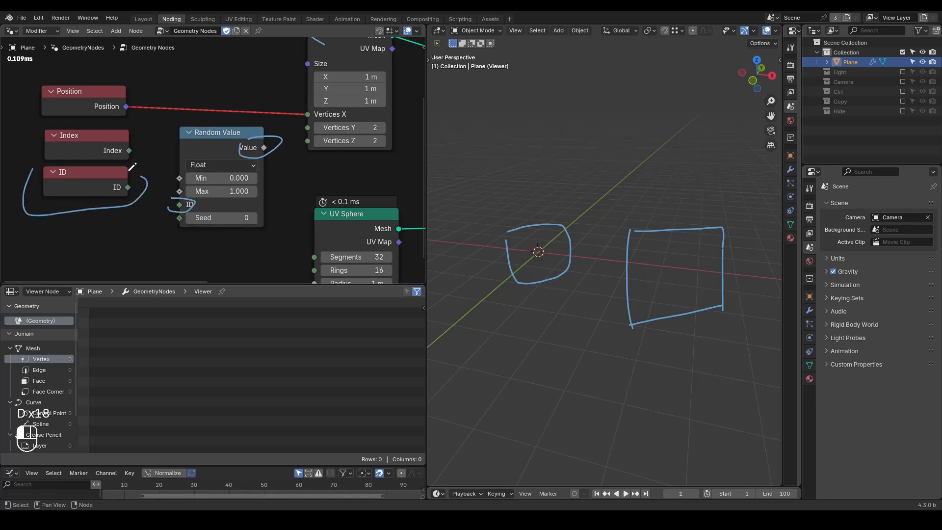
Step: Preview the Random Value output in the Viewer, check the description of its ID input, and delete the Viewer
{"action": "left_click", "coordinate": [176, 207], "text": "ctrl+shift"}
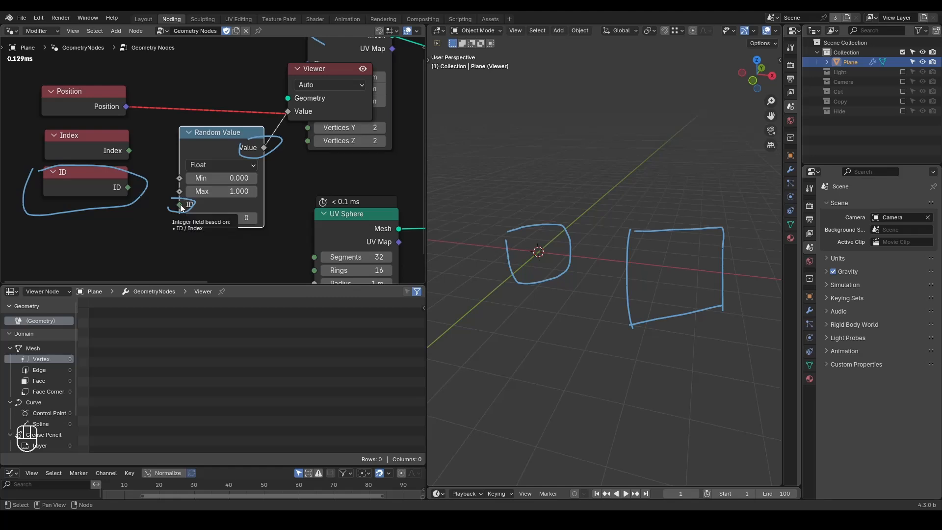
{"action": "middle_click_drag", "start_coordinate": [273, 153], "coordinate": [234, 214]}
{"action": "left_click", "coordinate": [286, 140]}
{"action": "key", "text": "x"}
Step: Connect Random Value's output to the Cube's Vertices X in place of Position and preview the Cube in a Viewer
{"action": "left_click_drag", "start_coordinate": [226, 213], "coordinate": [269, 180]}
{"action": "middle_click_drag", "start_coordinate": [251, 237], "coordinate": [258, 193]}
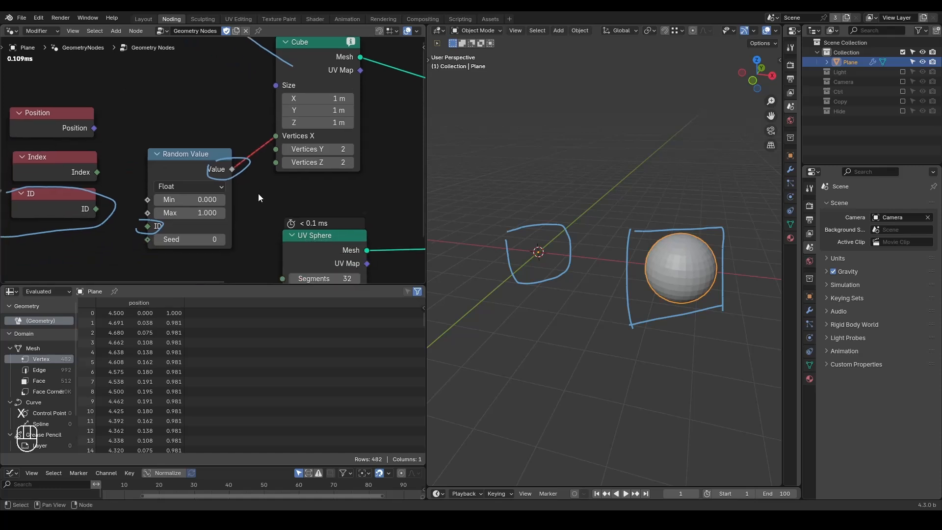
{"action": "left_click", "coordinate": [330, 54], "text": "ctrl+shift"}
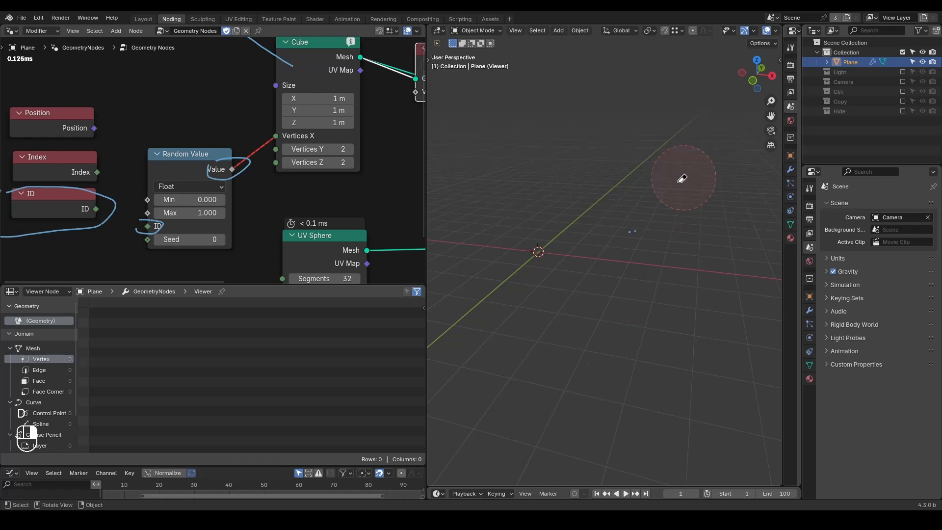
Step: Erase the annotations in the viewport and around the Random Value node's sockets
{"action": "key", "text": "d"}
{"action": "mouse_move", "coordinate": [234, 169]}
{"action": "right_mouse_down"}
{"action": "mouse_move", "coordinate": [143, 236]}
{"action": "mouse_move", "coordinate": [219, 178]}
{"action": "mouse_move", "coordinate": [164, 187]}
{"action": "right_mouse_up"}
{"action": "middle_click_drag", "start_coordinate": [150, 233], "coordinate": [230, 170]}
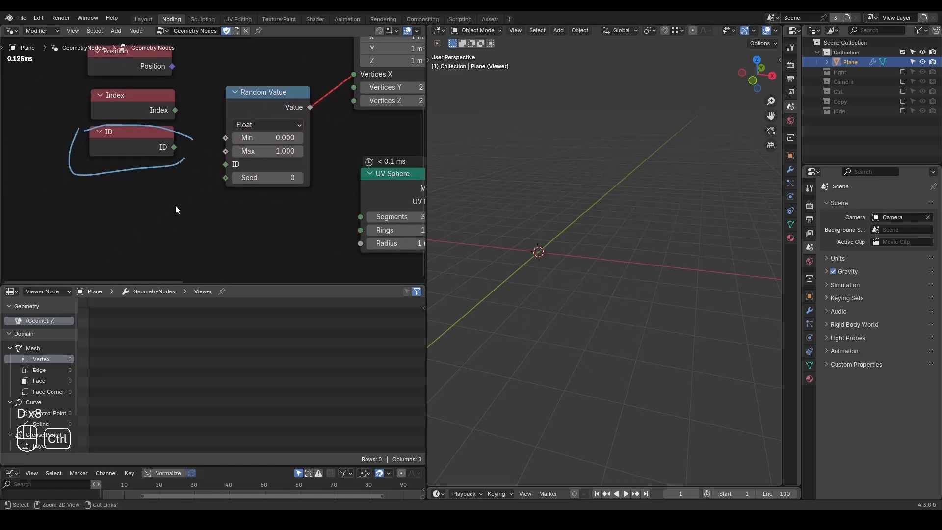
Step: Add an Integer node below the ID node and connect its output to the Random Value node's ID input
{"action": "key", "text": "ctrl+a"}
{"action": "type", "text": "integer"}
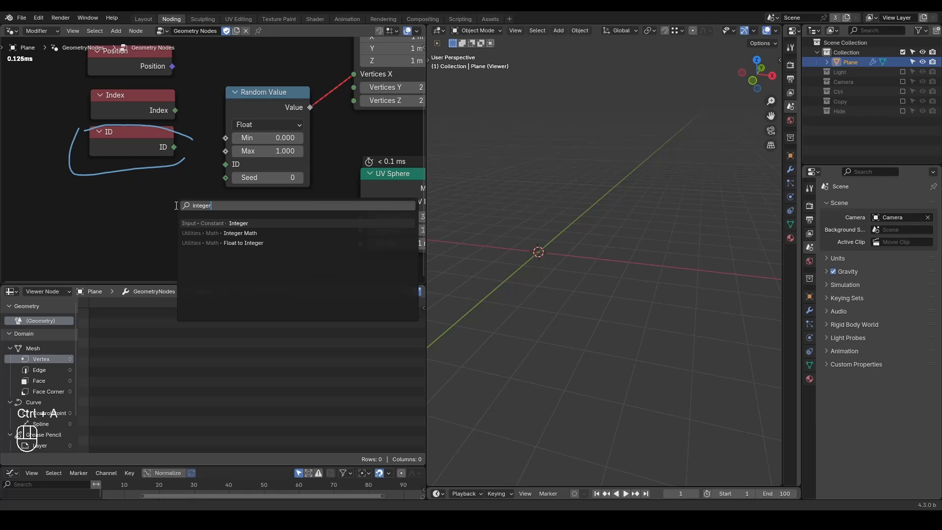
{"action": "key", "text": "Return"}
{"action": "left_click", "coordinate": [92, 186]}
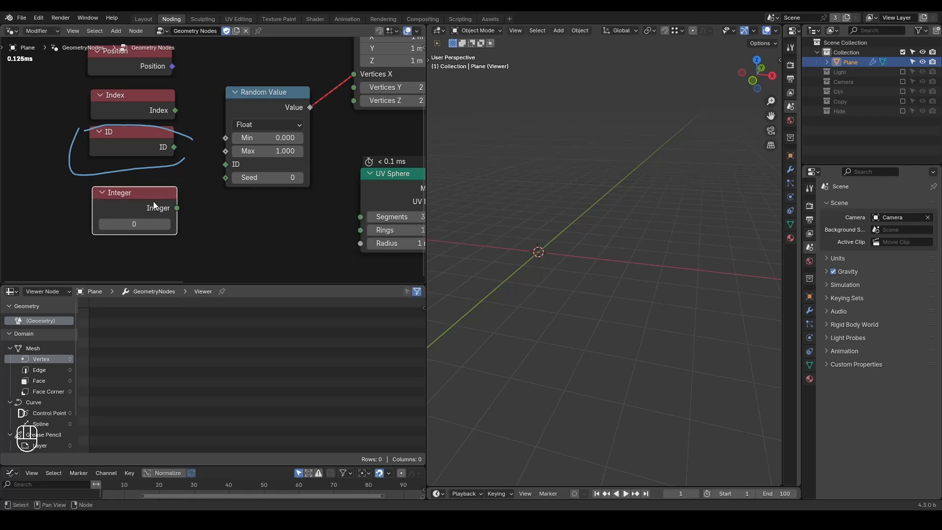
{"action": "mouse_move", "coordinate": [181, 234]}
{"action": "left_mouse_down"}
{"action": "mouse_move", "coordinate": [158, 197]}
{"action": "mouse_move", "coordinate": [230, 164]}
{"action": "left_mouse_up"}
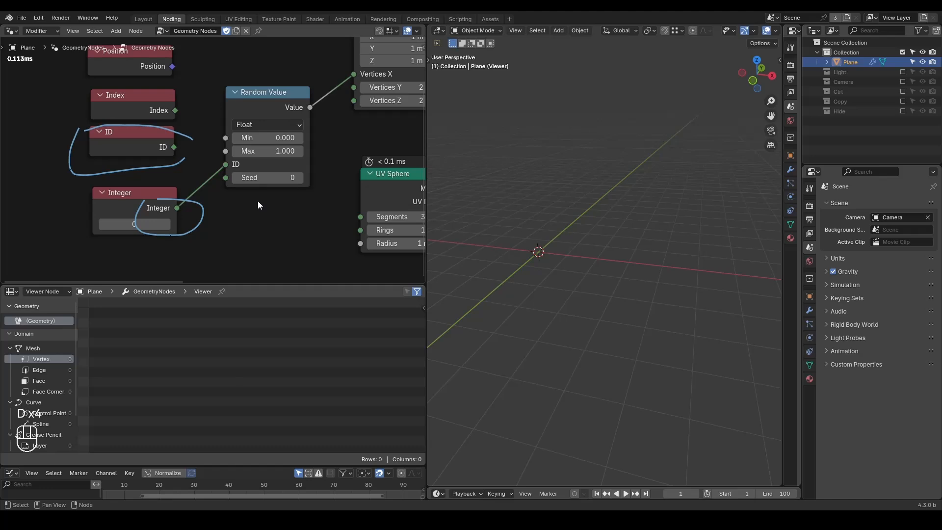
Step: Set the Random Value node to Integer with Min 1 and Max 15, and connect its output to the Cube's Vertices X
{"action": "middle_click_drag", "start_coordinate": [366, 157], "coordinate": [298, 219]}
{"action": "scroll", "coordinate": [305, 212], "scroll_direction": "down", "scroll_amount": 2}
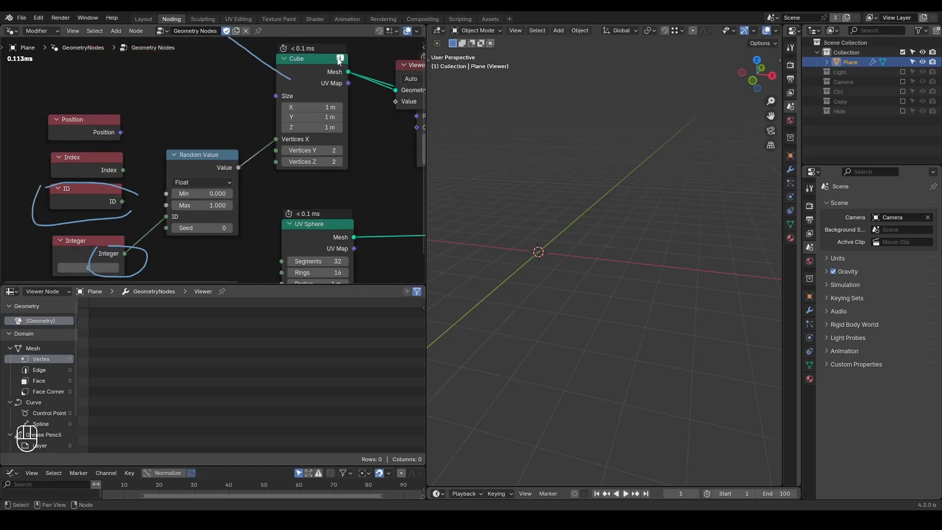
{"action": "mouse_move", "coordinate": [338, 60]}
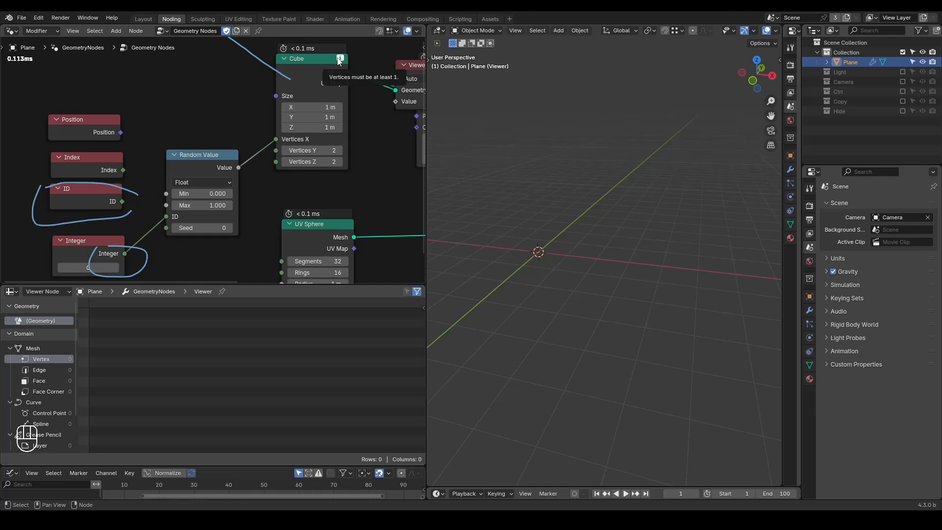
{"action": "left_click", "coordinate": [202, 183]}
{"action": "left_click", "coordinate": [210, 220]}
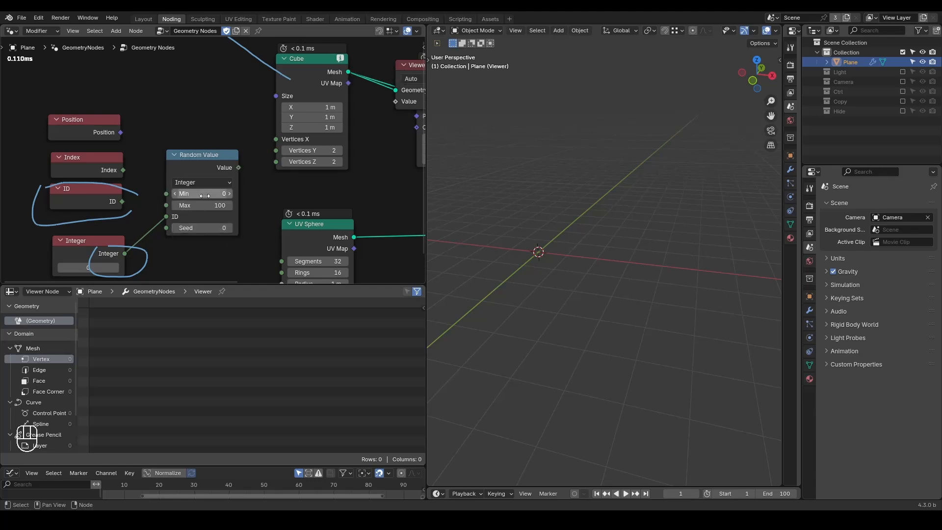
{"action": "left_click", "coordinate": [208, 206]}
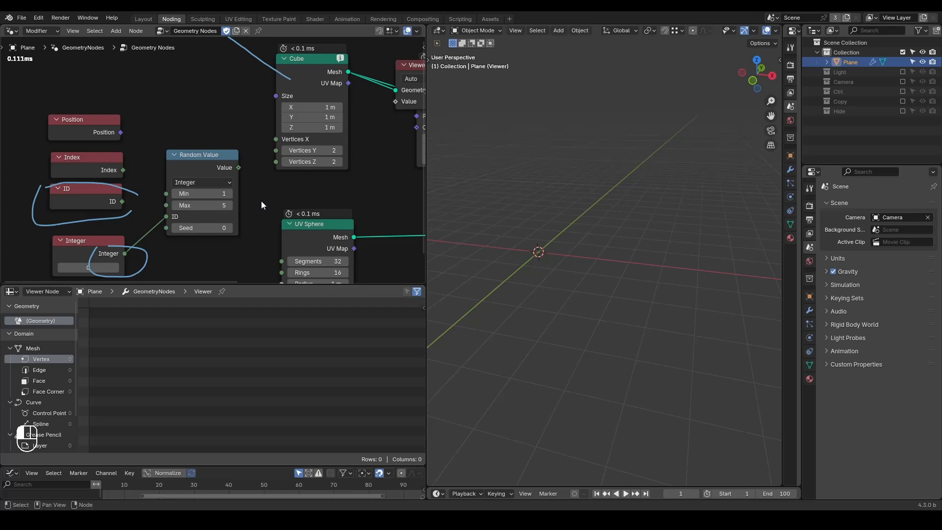
{"action": "type", "text": "55"}
{"action": "key", "text": "Return"}
{"action": "left_click_drag", "start_coordinate": [237, 168], "coordinate": [275, 139]}
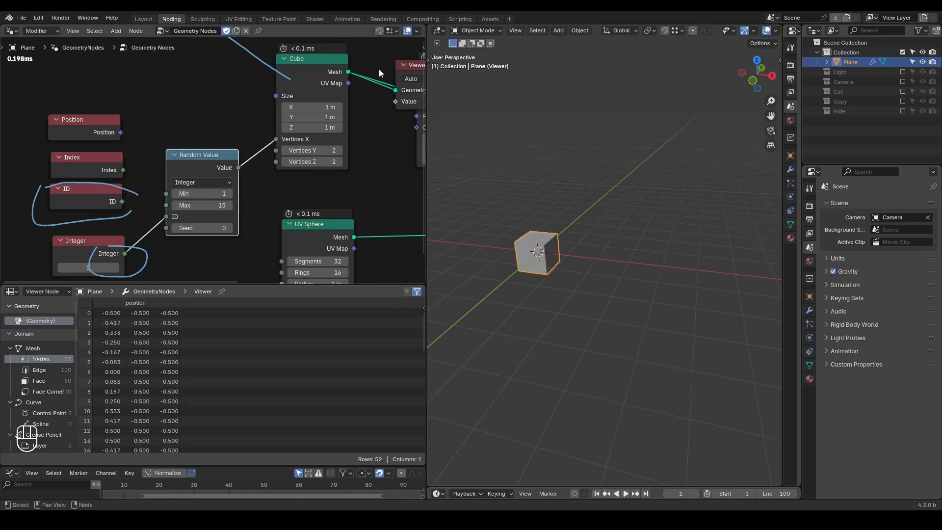
Step: Switch the 3D viewport to wireframe shading to inspect the Cube's subdivisions up close
{"action": "middle_click_drag", "start_coordinate": [513, 269], "coordinate": [578, 231], "text": "shift"}
{"action": "scroll", "coordinate": [580, 226], "scroll_direction": "up", "scroll_amount": 3}
{"action": "key", "text": "z"}
{"action": "left_click", "coordinate": [560, 193]}
{"action": "middle_click_drag", "start_coordinate": [560, 194], "coordinate": [596, 246], "text": "shift"}
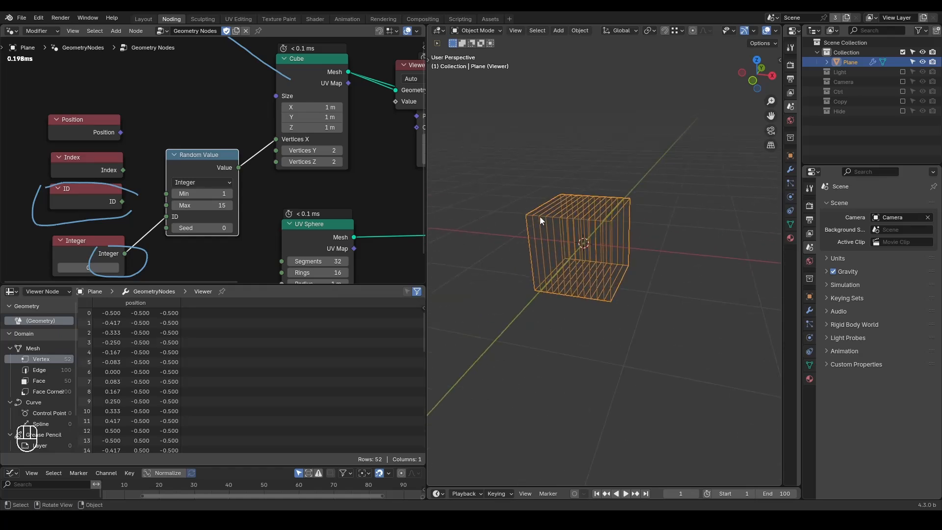
Step: Set the Integer node's value to 241 and erase the annotation around its output
{"action": "middle_click_drag", "start_coordinate": [210, 245], "coordinate": [256, 181]}
{"action": "key", "text": "d"}
{"action": "mouse_move", "coordinate": [184, 197]}
{"action": "right_mouse_down"}
{"action": "mouse_move", "coordinate": [64, 219]}
{"action": "mouse_move", "coordinate": [166, 175]}
{"action": "right_mouse_up"}
{"action": "left_click_drag", "start_coordinate": [133, 203], "coordinate": [214, 203]}
{"action": "middle_click_drag", "start_coordinate": [288, 133], "coordinate": [236, 193]}
{"action": "left_click_drag", "start_coordinate": [263, 144], "coordinate": [270, 142]}
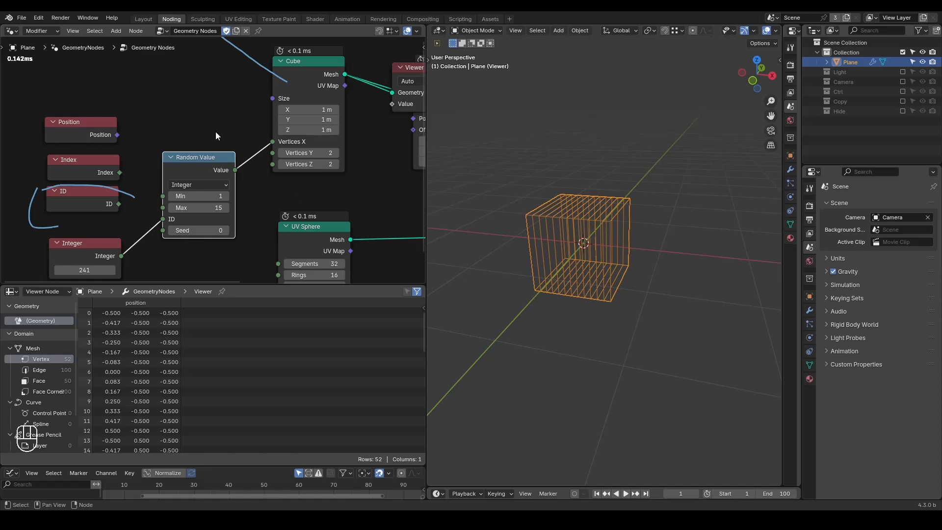
Step: Add a For Each Element zone above the Position node and save the file
{"action": "scroll", "coordinate": [221, 139], "scroll_direction": "down", "scroll_amount": 2}
{"action": "key", "text": "ctrl+a"}
{"action": "type", "text": "for each"}
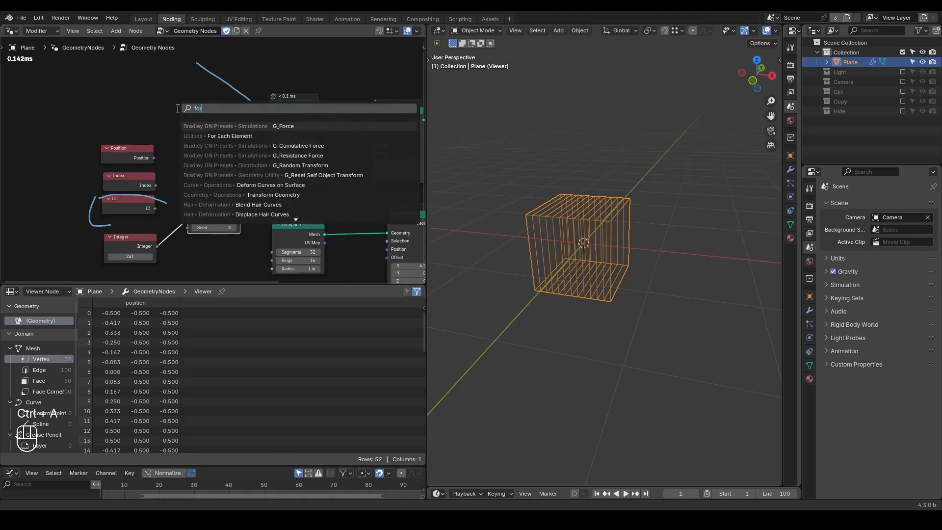
{"action": "key", "text": "Return"}
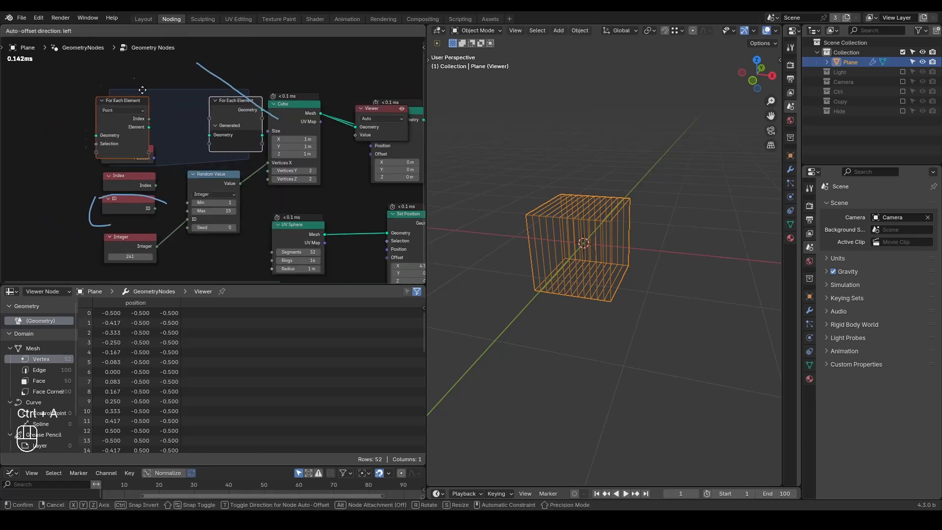
{"action": "left_click", "coordinate": [110, 77]}
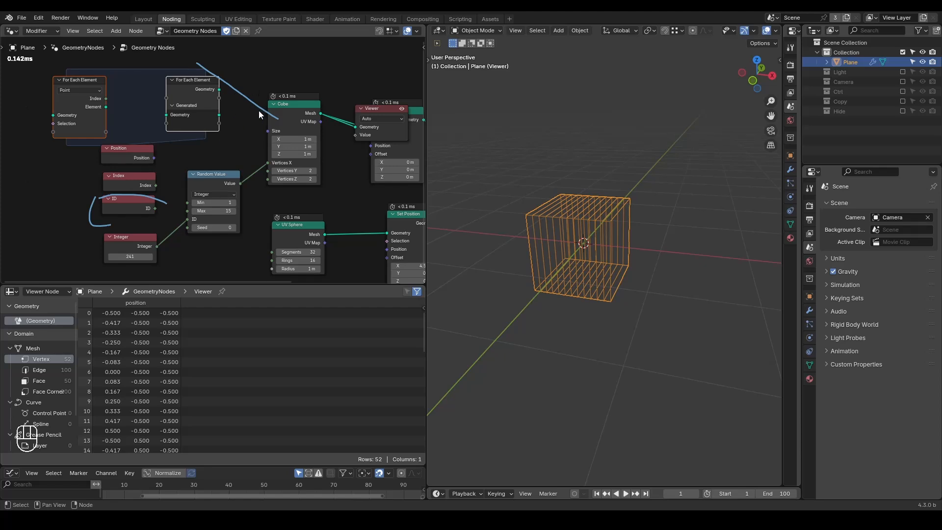
{"action": "left_click", "coordinate": [242, 117]}
{"action": "key", "text": "ctrl+alt+shift+q"}
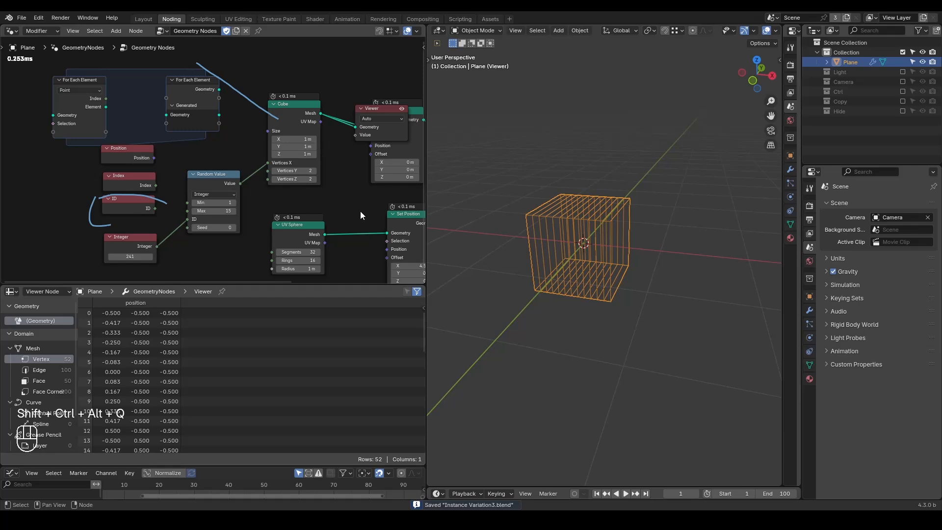
Step: Delete all nodes except Group Output and erase the remaining annotations in the node tree
{"action": "scroll", "coordinate": [360, 211], "scroll_direction": "down", "scroll_amount": 2}
{"action": "middle_click_drag", "start_coordinate": [360, 212], "coordinate": [274, 199]}
{"action": "scroll", "coordinate": [274, 199], "scroll_direction": "down", "scroll_amount": 3}
{"action": "left_click_drag", "start_coordinate": [341, 63], "coordinate": [32, 242]}
{"action": "key", "text": "x"}
{"action": "key", "text": "d"}
{"action": "right_click_drag", "start_coordinate": [200, 105], "coordinate": [78, 196]}
{"action": "middle_click_drag", "start_coordinate": [307, 157], "coordinate": [234, 157]}
Step: Add an Instance on Points node beside the Group Output node
{"action": "scroll", "coordinate": [234, 157], "scroll_direction": "up", "scroll_amount": 1}
{"action": "key", "text": "ctrl+a"}
{"action": "type", "text": "inst"}
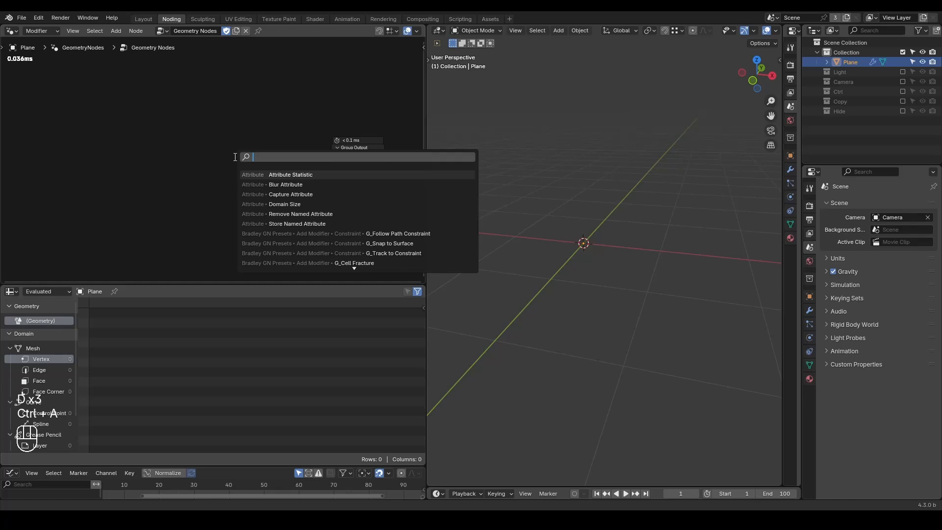
{"action": "key", "text": "Return"}
{"action": "left_click", "coordinate": [258, 136]}
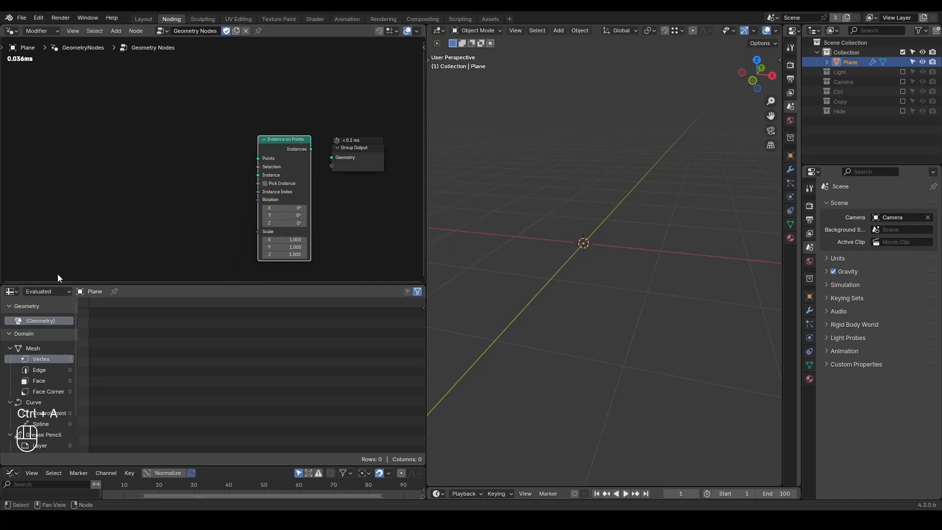
Step: Enlarge the node editor over the spreadsheet and connect the Instance on Points node's Instances output to Group Output's Geometry
{"action": "left_click_drag", "start_coordinate": [3, 281], "coordinate": [10, 318]}
{"action": "scroll", "coordinate": [213, 254], "scroll_direction": "up", "scroll_amount": 3}
{"action": "left_click", "coordinate": [306, 243], "text": "alt+shift"}
{"action": "left_click_drag", "start_coordinate": [306, 243], "coordinate": [263, 244]}
{"action": "scroll", "coordinate": [294, 280], "scroll_direction": "up", "scroll_amount": 3}
{"action": "middle_click_drag", "start_coordinate": [296, 284], "coordinate": [246, 253]}
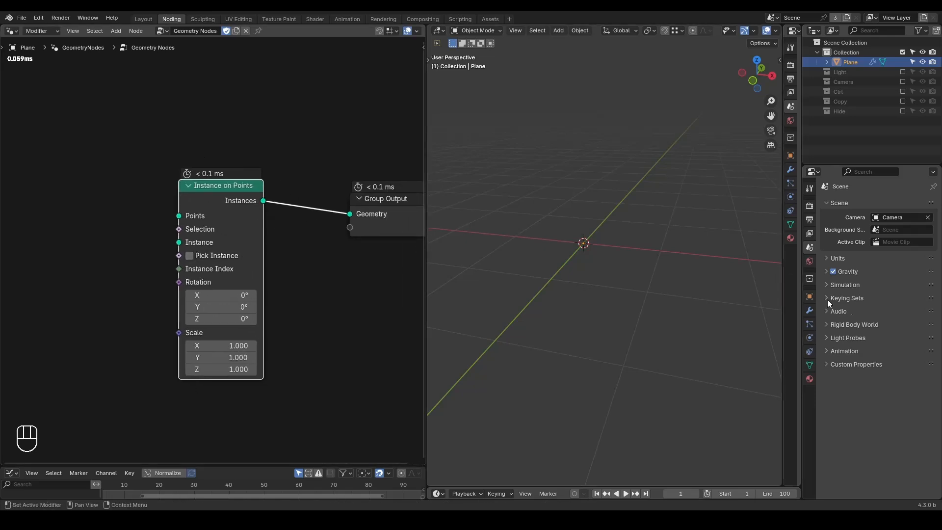
Step: Turn off the Plane's Geometry Nodes modifier in the viewport and switch to solid shading
{"action": "left_click", "coordinate": [809, 310]}
{"action": "left_click", "coordinate": [888, 221]}
{"action": "key", "text": "z"}
{"action": "left_click", "coordinate": [631, 197]}
{"action": "scroll", "coordinate": [615, 222], "scroll_direction": "down", "scroll_amount": 3}
{"action": "scroll", "coordinate": [585, 224], "scroll_direction": "down", "scroll_amount": 2}
{"action": "scroll", "coordinate": [585, 225], "scroll_direction": "up", "scroll_amount": 4}
{"action": "scroll", "coordinate": [584, 225], "scroll_direction": "down", "scroll_amount": 2}
{"action": "scroll", "coordinate": [578, 217], "scroll_direction": "down", "scroll_amount": 1}
Step: Create a linked duplicate of the Plane above the original and move one of its corner vertices outward in Edit Mode
{"action": "key", "text": "alt+d"}
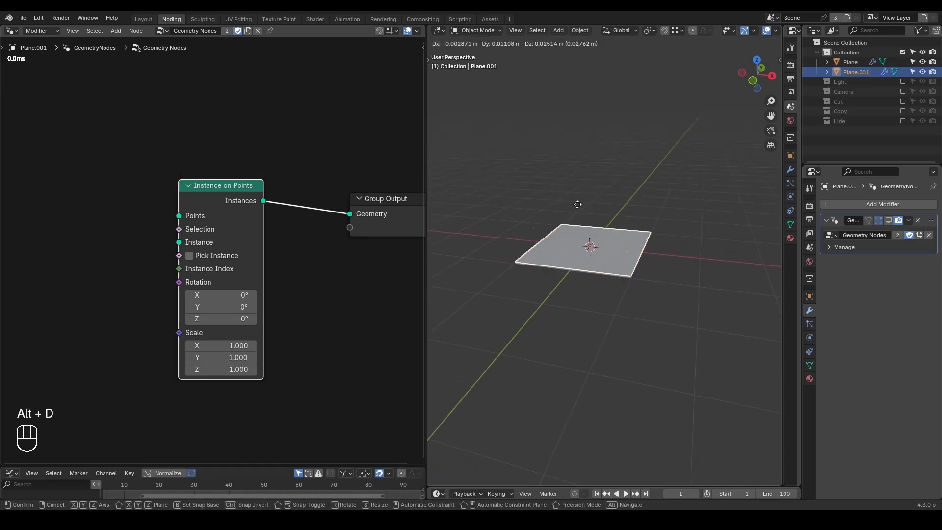
{"action": "left_click", "coordinate": [624, 147]}
{"action": "key", "text": "Tab"}
{"action": "key", "text": "1"}
{"action": "left_click", "coordinate": [591, 152]}
{"action": "key", "text": "g"}
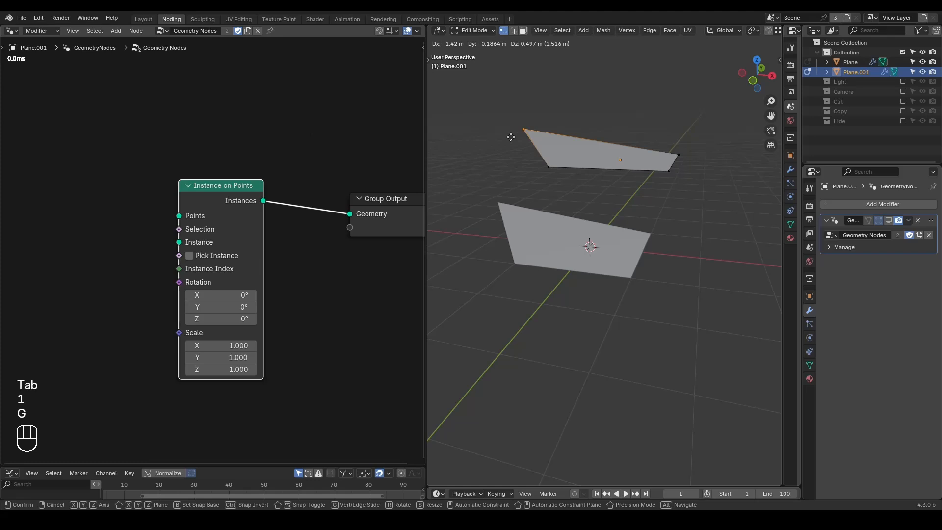
{"action": "left_click", "coordinate": [526, 136]}
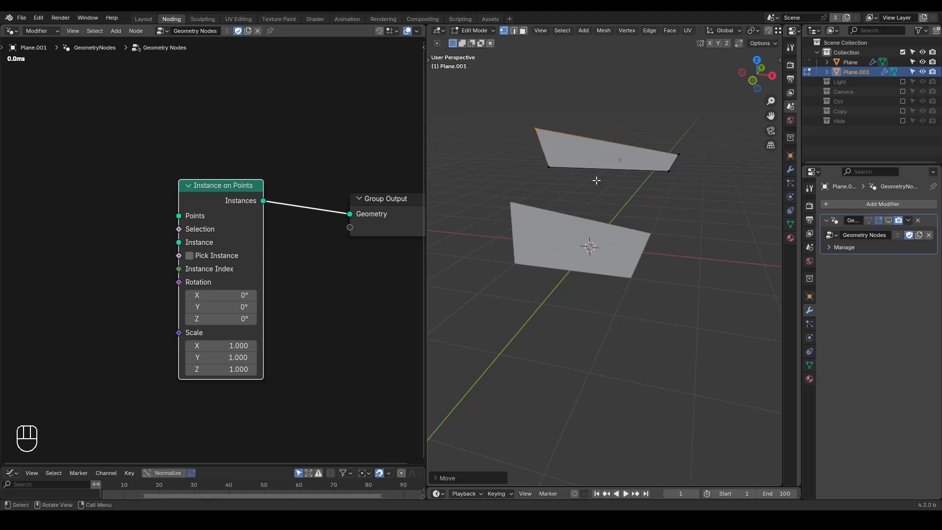
{"action": "key", "text": "Tab"}
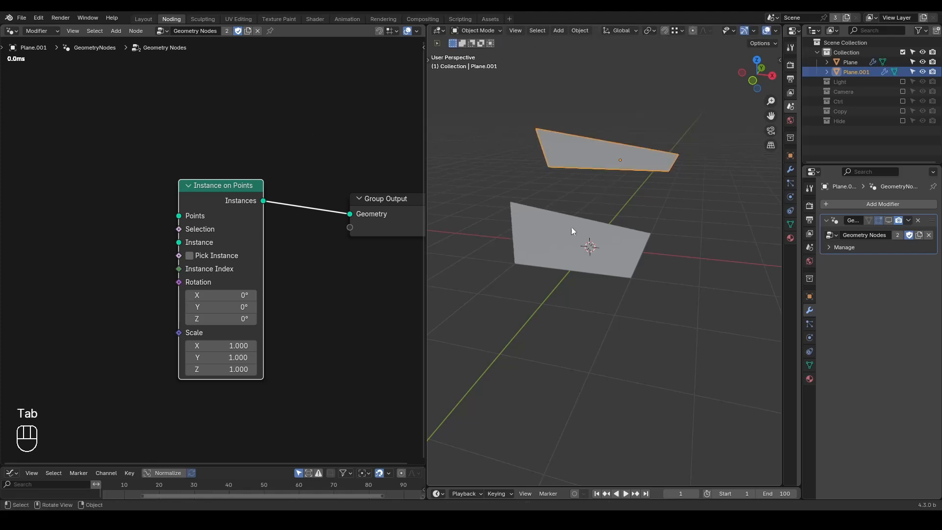
Step: Handwrite "RAM" as an annotation above the Instance on Points node
{"action": "mouse_move", "coordinate": [217, 82]}
{"action": "left_mouse_down"}
{"action": "mouse_move", "coordinate": [206, 130]}
{"action": "mouse_move", "coordinate": [220, 98]}
{"action": "mouse_move", "coordinate": [236, 119]}
{"action": "left_mouse_up"}
{"action": "mouse_move", "coordinate": [250, 77]}
{"action": "left_mouse_down"}
{"action": "mouse_move", "coordinate": [241, 125]}
{"action": "mouse_move", "coordinate": [272, 119]}
{"action": "mouse_move", "coordinate": [262, 92]}
{"action": "left_mouse_up"}
{"action": "left_click_drag", "start_coordinate": [279, 128], "coordinate": [321, 125]}
Step: Draw an annotation arrow from the original Plane to its linked duplicate, and select the duplicate
{"action": "middle_click_drag", "start_coordinate": [562, 209], "coordinate": [498, 177]}
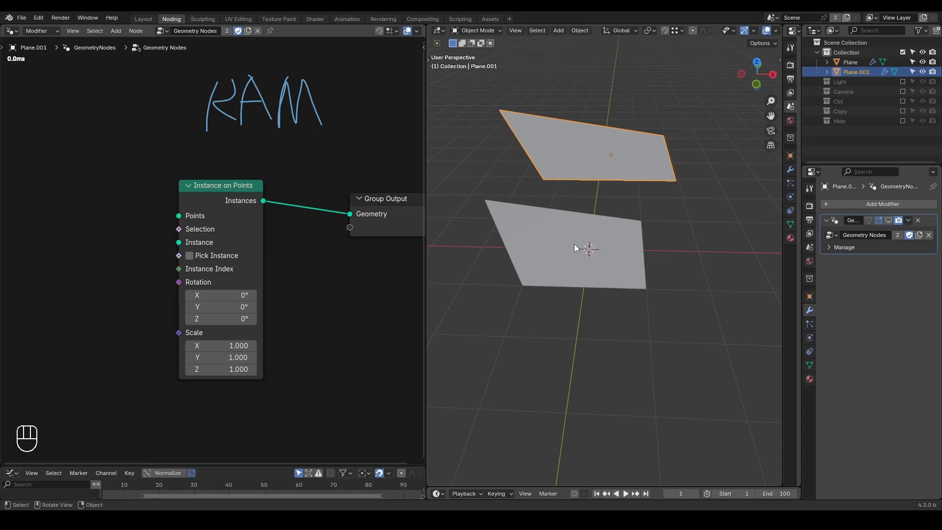
{"action": "left_click", "coordinate": [524, 229]}
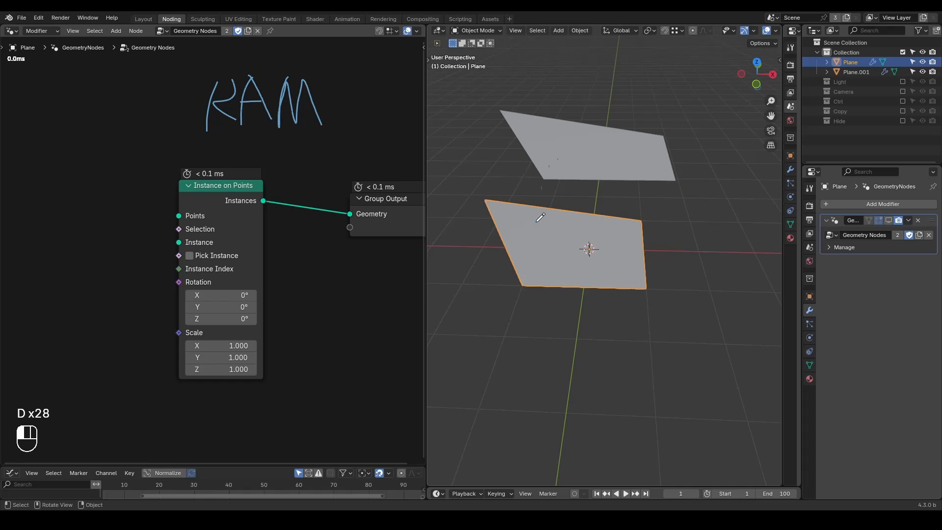
{"action": "left_click", "coordinate": [626, 155]}
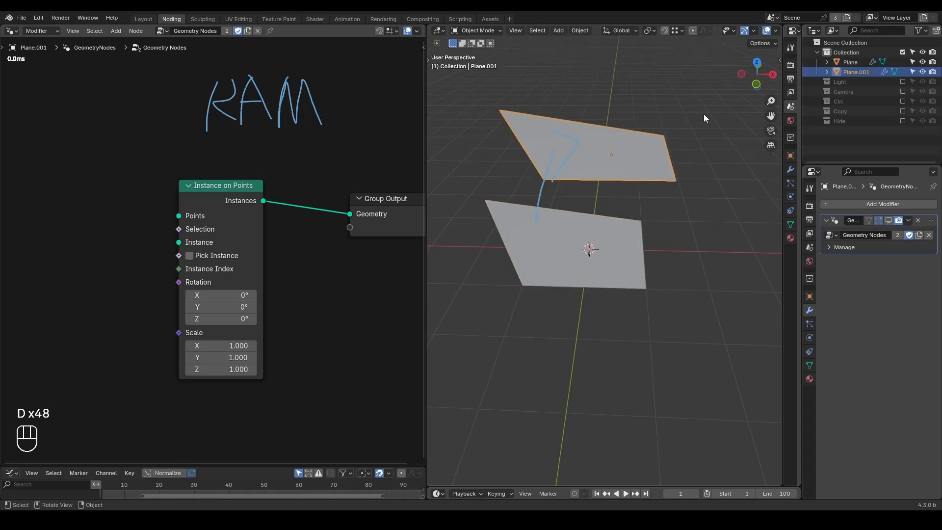
Step: Rotate the linked duplicate freely and display its object transform properties
{"action": "key", "text": "r"}
{"action": "left_click", "coordinate": [725, 145]}
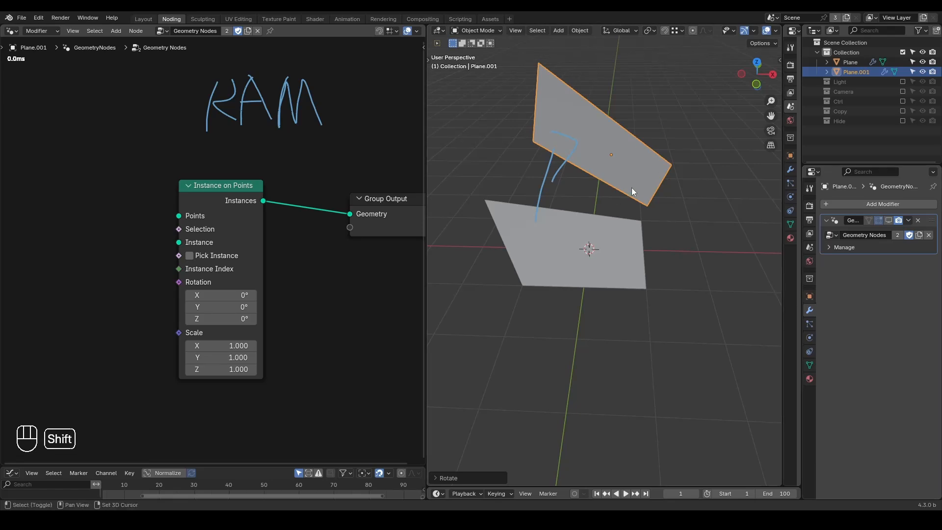
{"action": "middle_click_drag", "start_coordinate": [631, 187], "coordinate": [590, 181], "text": "shift"}
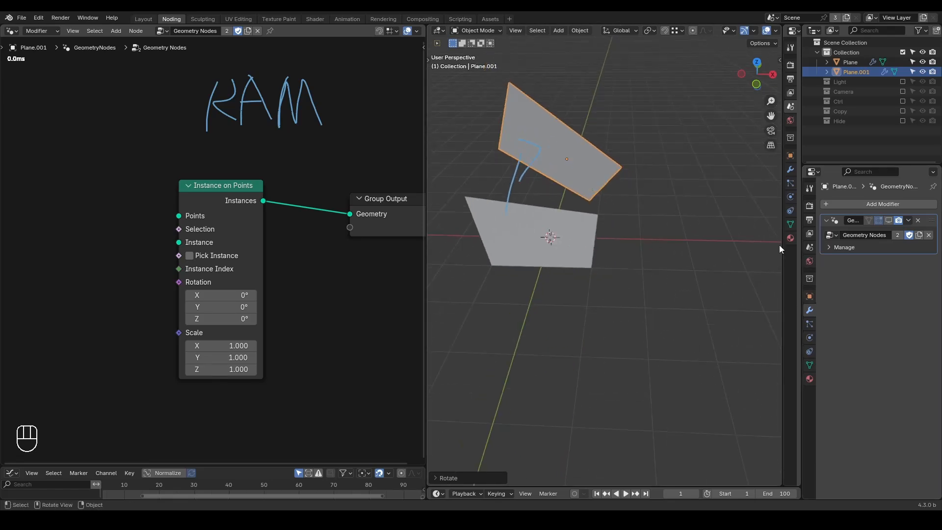
{"action": "left_click", "coordinate": [809, 296]}
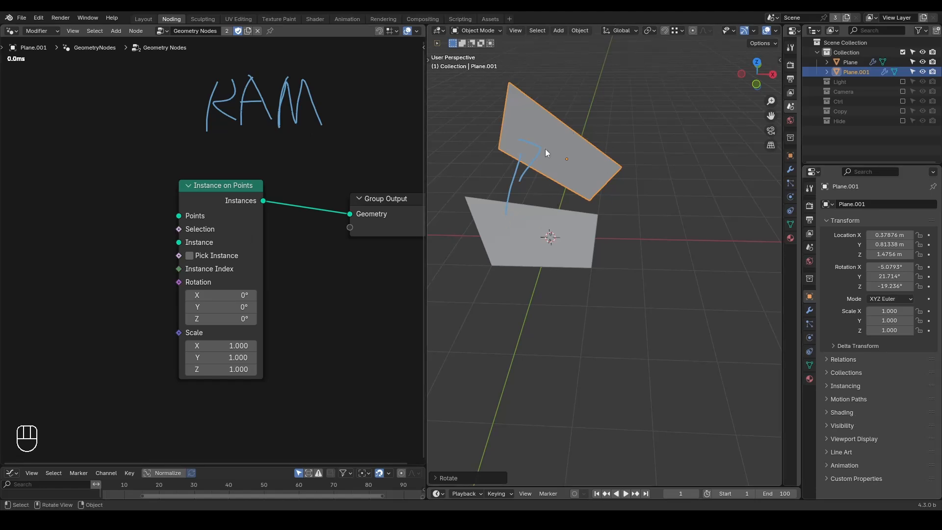
Step: Create another linked duplicate beside the two planes and rotate it freely
{"action": "key", "text": "alt+d"}
{"action": "left_click", "coordinate": [699, 219]}
{"action": "key", "text": "r"}
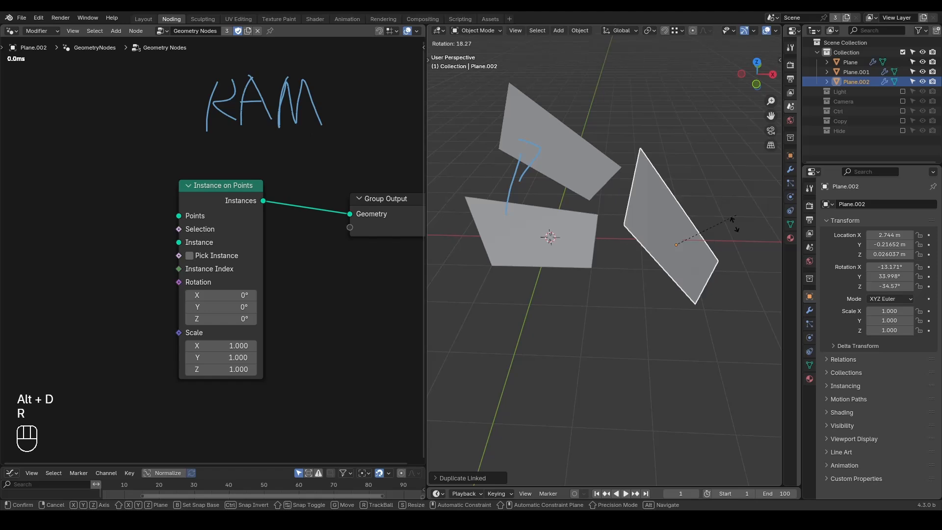
{"action": "left_click", "coordinate": [716, 230]}
Step: Move a corner vertex of the newest linked duplicate inward in Edit Mode, and return to Object Mode
{"action": "key", "text": "Tab"}
{"action": "key", "text": "g"}
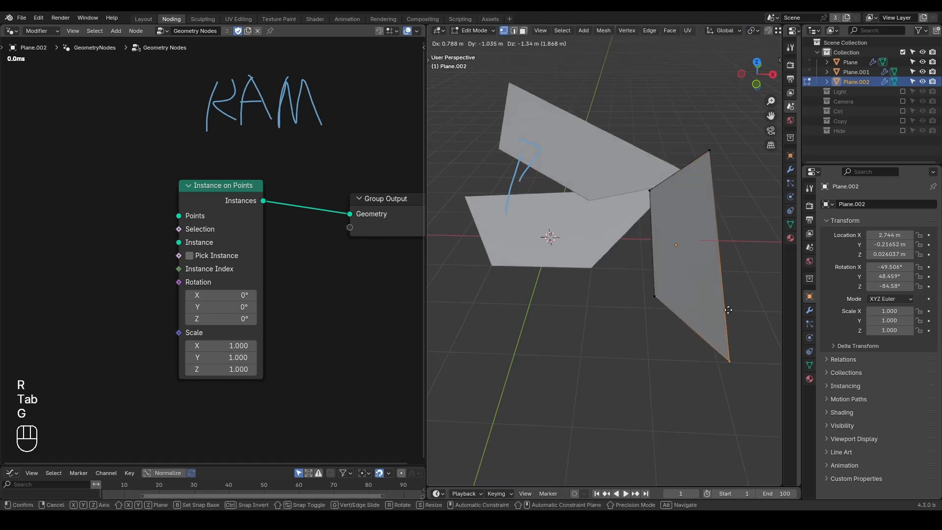
{"action": "left_click", "coordinate": [679, 225]}
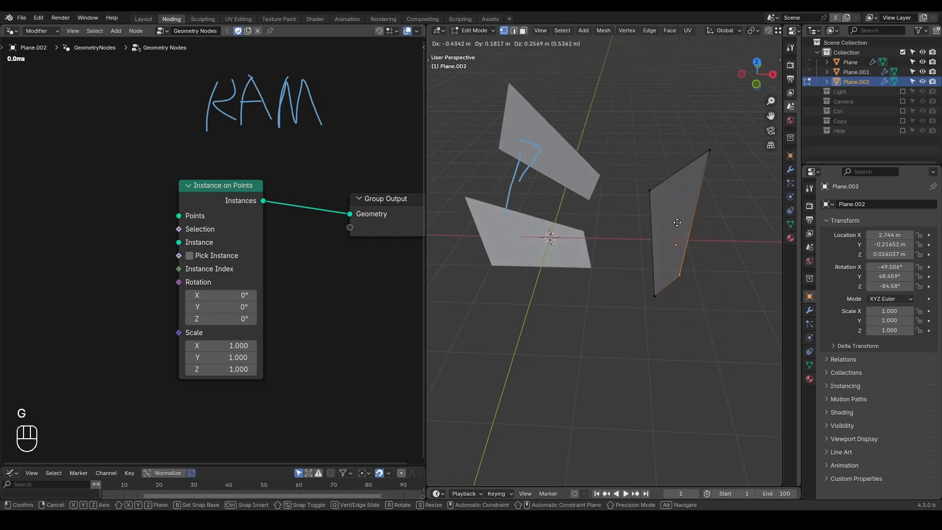
{"action": "key", "text": "Tab"}
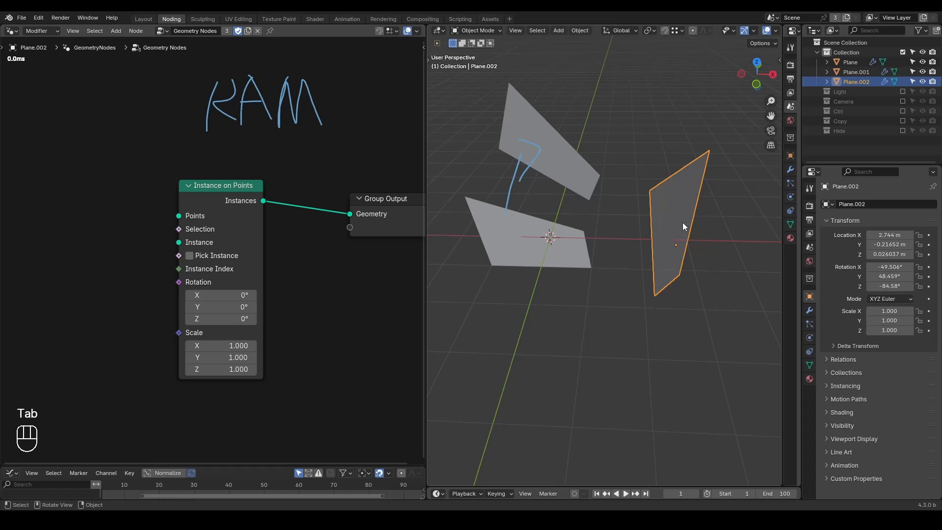
Step: Circle the handwritten "RAM" with an annotation
{"action": "key", "text": "d"}
{"action": "left_click_drag", "start_coordinate": [194, 120], "coordinate": [211, 74]}
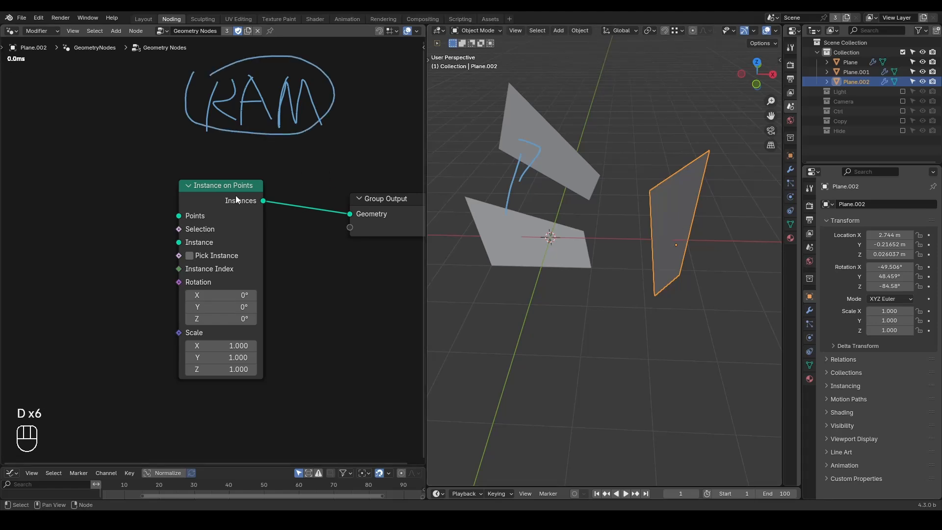
Step: Add a Grid node, connect its Mesh to the Points input of Instance on Points, and space the two nodes apart
{"action": "left_click_drag", "start_coordinate": [237, 195], "coordinate": [254, 195]}
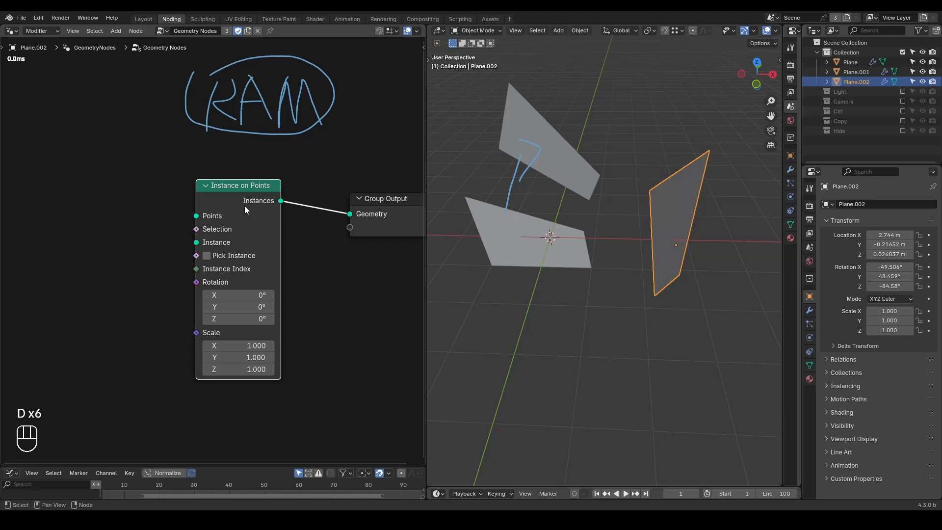
{"action": "middle_click_drag", "start_coordinate": [178, 265], "coordinate": [235, 244]}
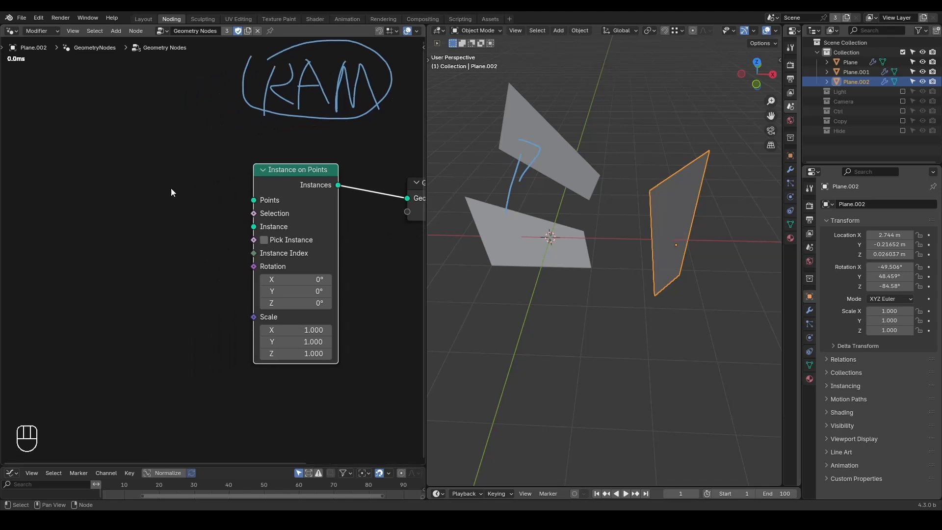
{"action": "key", "text": "ctrl+a"}
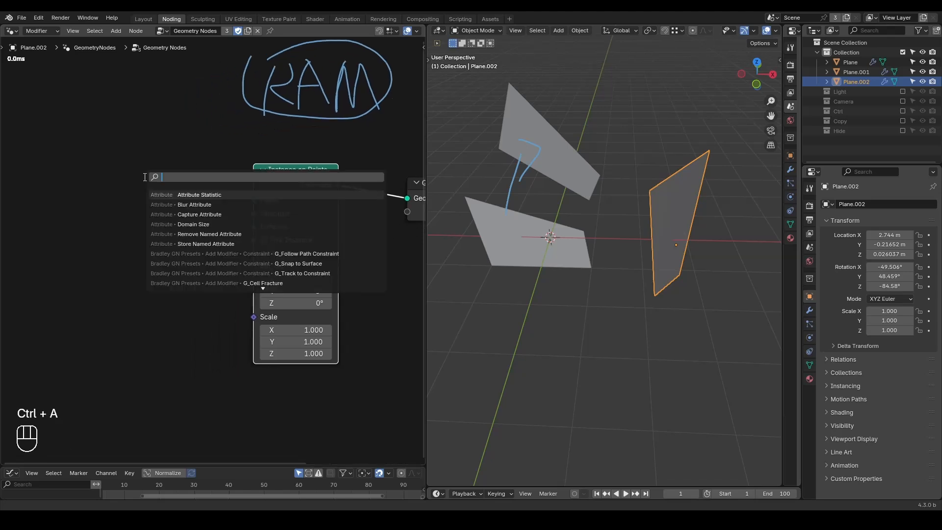
{"action": "type", "text": "grid"}
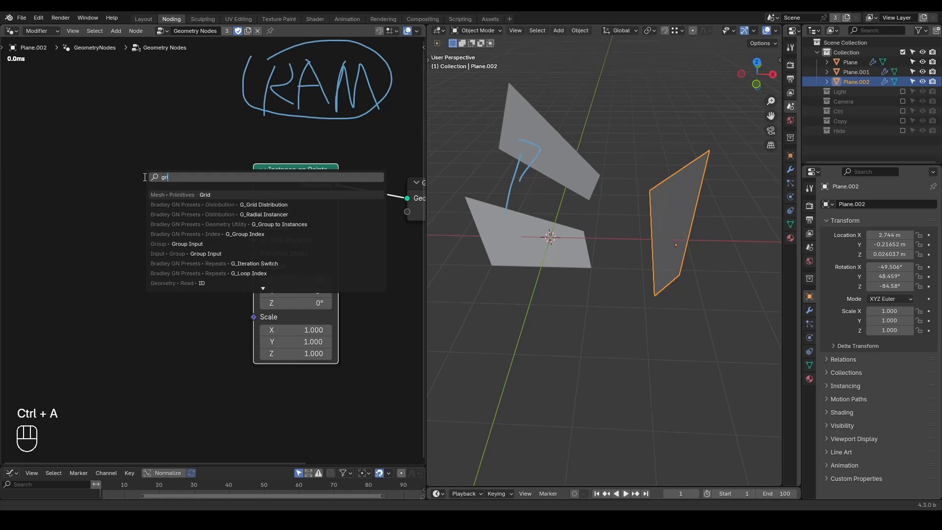
{"action": "key", "text": "Return"}
{"action": "left_click", "coordinate": [50, 163]}
{"action": "left_click_drag", "start_coordinate": [132, 180], "coordinate": [254, 200]}
{"action": "middle_click_drag", "start_coordinate": [107, 180], "coordinate": [166, 163]}
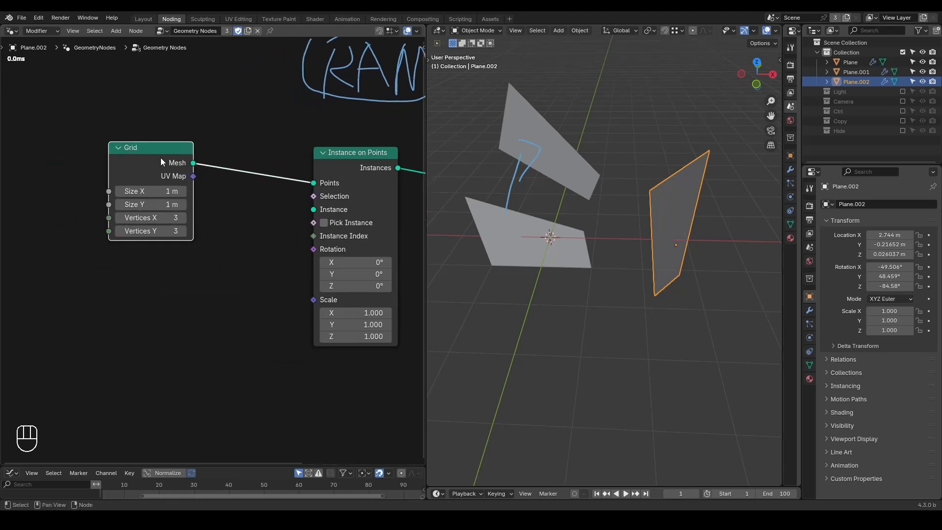
{"action": "left_click_drag", "start_coordinate": [167, 162], "coordinate": [119, 164]}
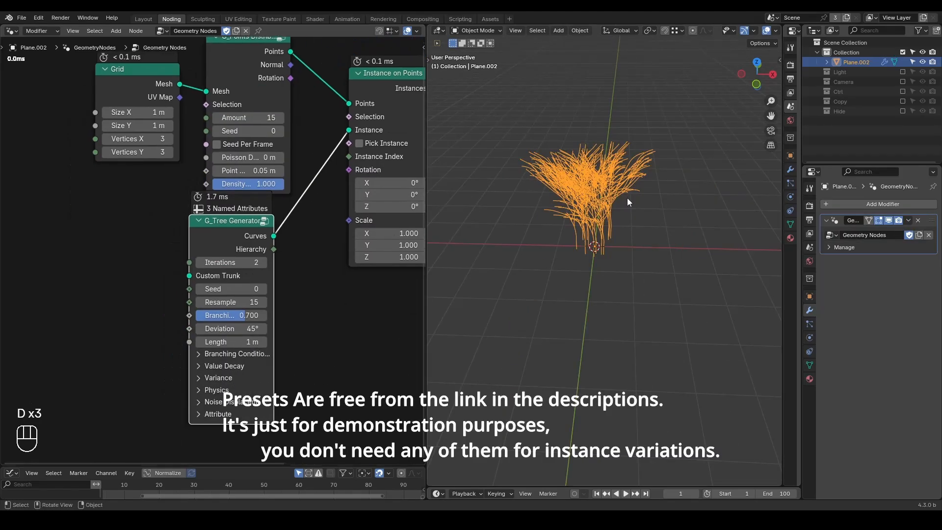
Step: Set the Grid's Size X to 5.2 m and Size Y to 5.8 m, and shift the G_Tree Generator node slightly
{"action": "scroll", "coordinate": [627, 201], "scroll_direction": "up", "scroll_amount": 2}
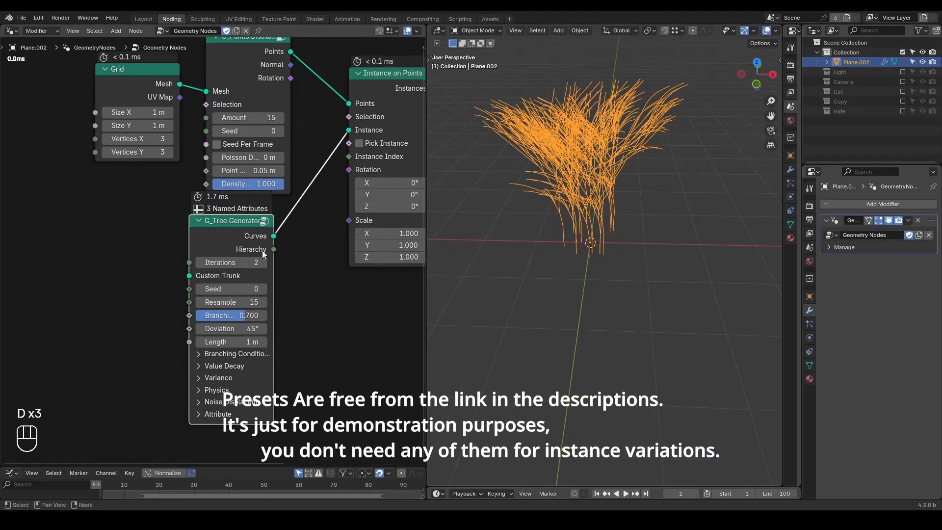
{"action": "left_click", "coordinate": [150, 113]}
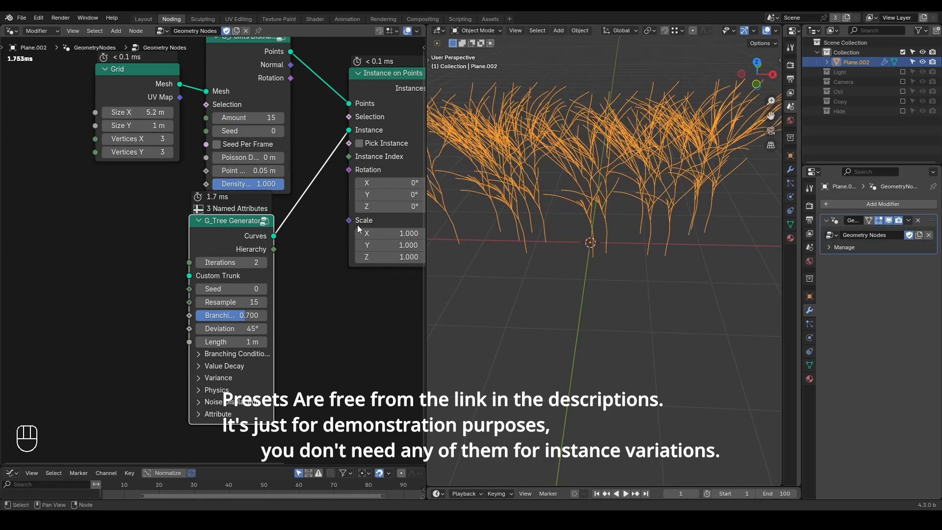
{"action": "scroll", "coordinate": [464, 231], "scroll_direction": "down", "scroll_amount": 3}
{"action": "left_click_drag", "start_coordinate": [135, 126], "coordinate": [267, 125]}
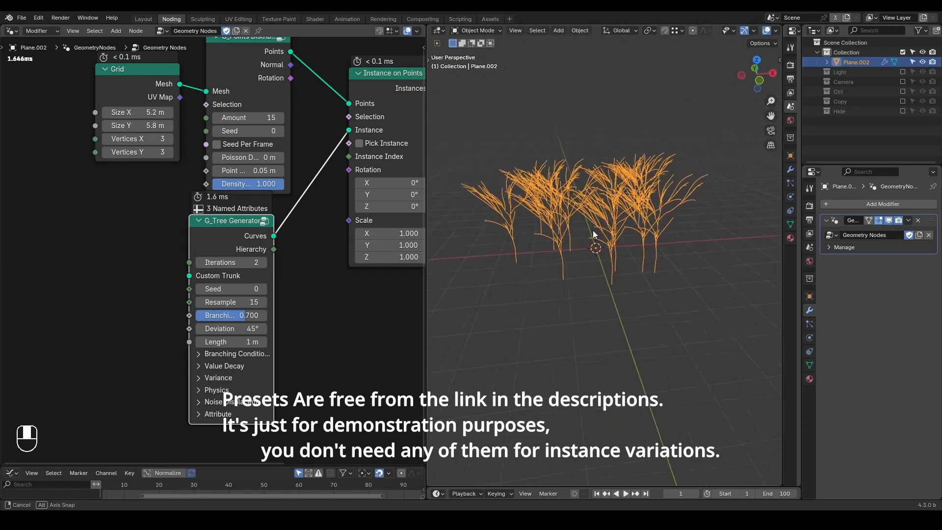
{"action": "middle_click_drag", "start_coordinate": [278, 209], "coordinate": [272, 251]}
{"action": "left_click_drag", "start_coordinate": [225, 279], "coordinate": [239, 276]}
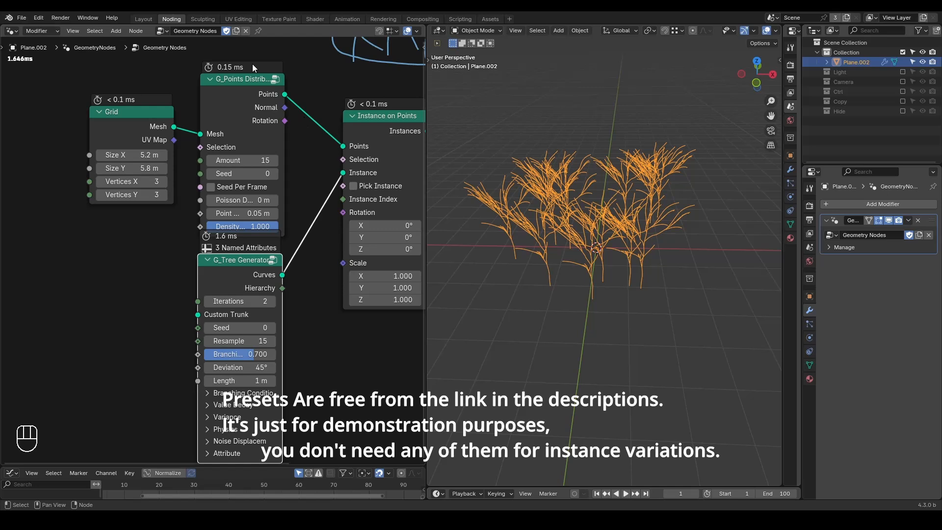
Step: Add a G_Randomness node and place it beside the G_Tree Generator node
{"action": "middle_click_drag", "start_coordinate": [187, 284], "coordinate": [210, 222]}
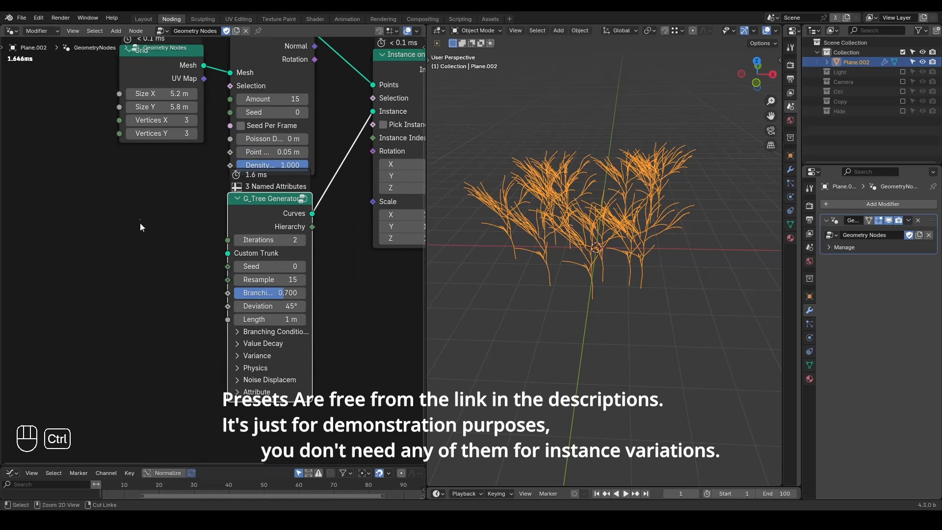
{"action": "key", "text": "ctrl+a"}
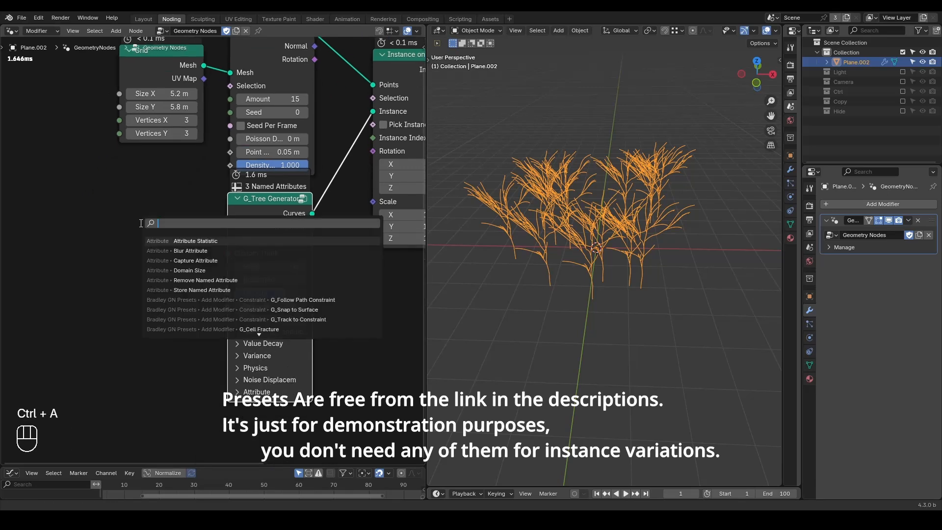
{"action": "type", "text": "random"}
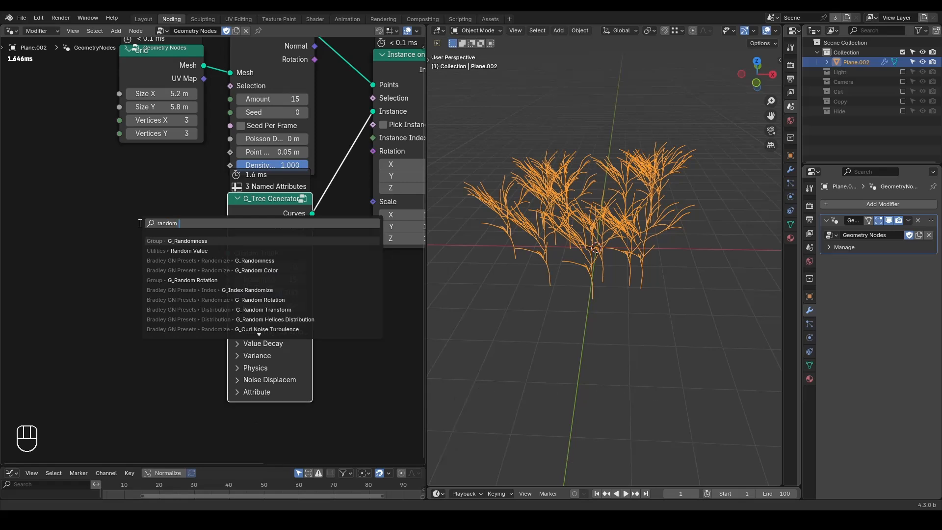
{"action": "key", "text": "Return"}
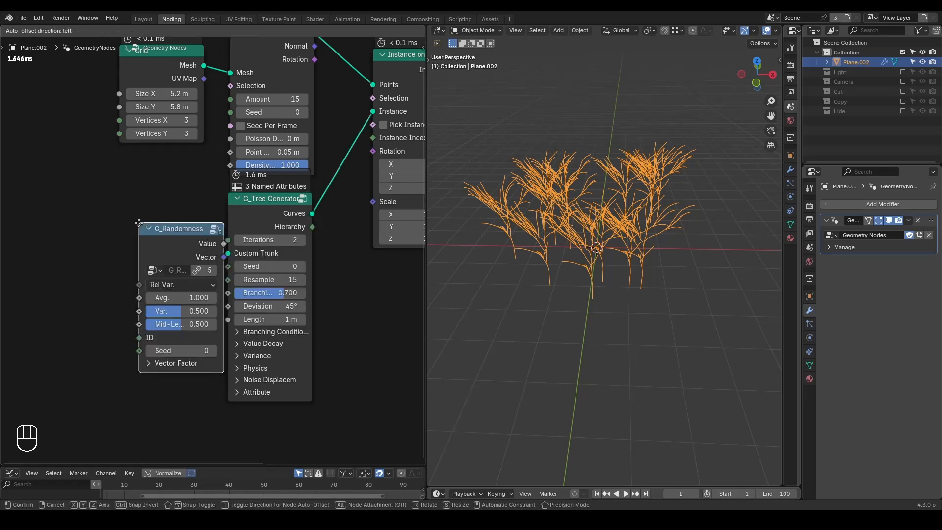
{"action": "left_click", "coordinate": [112, 278]}
Step: Add a G_Random Rotation node and connect its Rotation output to the Rotation input of Instance on Points
{"action": "middle_click_drag", "start_coordinate": [413, 165], "coordinate": [382, 165]}
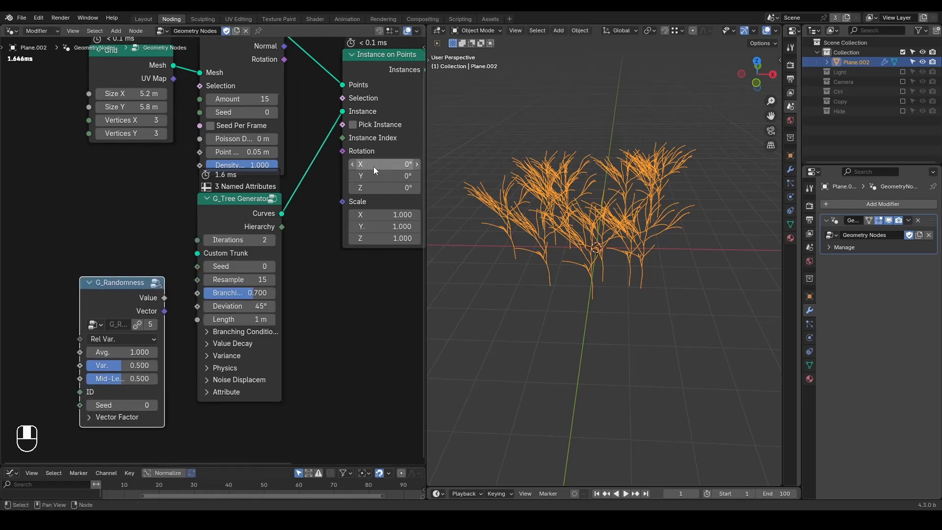
{"action": "key", "text": "ctrl+a"}
{"action": "type", "text": "rabdo"}
{"action": "key", "text": "BackSpace"}
{"action": "key", "text": "BackSpace"}
{"action": "type", "text": "ndom ro"}
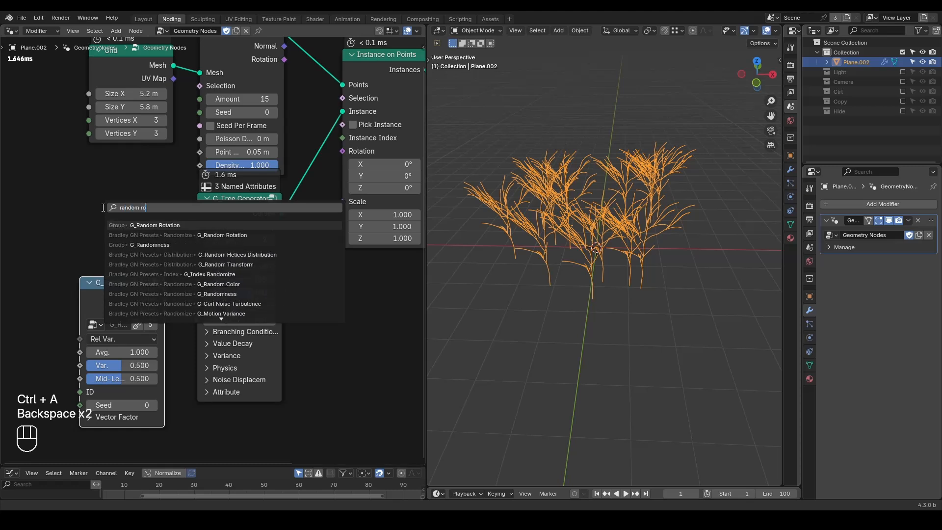
{"action": "key", "text": "Return"}
{"action": "right_click", "coordinate": [102, 207]}
{"action": "left_click_drag", "start_coordinate": [142, 182], "coordinate": [343, 151]}
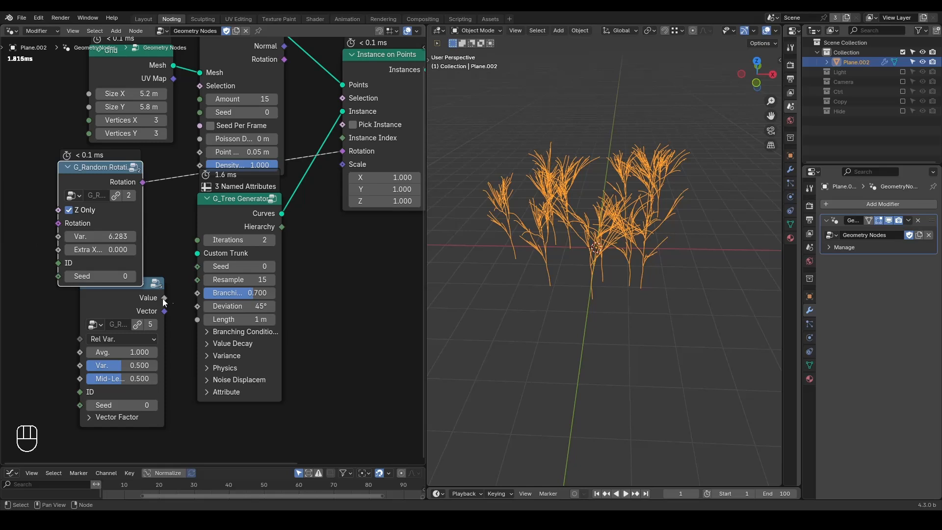
Step: Connect the G_Randomness node's Value output to the Scale input of Instance on Points
{"action": "mouse_move", "coordinate": [546, 281]}
{"action": "middle_mouse_down"}
{"action": "mouse_move", "coordinate": [551, 260]}
{"action": "mouse_move", "coordinate": [563, 269]}
{"action": "mouse_move", "coordinate": [556, 283]}
{"action": "mouse_move", "coordinate": [535, 267]}
{"action": "middle_mouse_up"}
{"action": "middle_click_drag", "start_coordinate": [543, 232], "coordinate": [579, 253]}
{"action": "left_click_drag", "start_coordinate": [165, 297], "coordinate": [340, 172]}
Step: Set the point distribution node's Amount to 74 and its Seed to 50
{"action": "middle_click_drag", "start_coordinate": [572, 228], "coordinate": [584, 292]}
{"action": "left_click_drag", "start_coordinate": [239, 101], "coordinate": [300, 101]}
{"action": "middle_click_drag", "start_coordinate": [513, 178], "coordinate": [582, 266]}
{"action": "left_click_drag", "start_coordinate": [241, 112], "coordinate": [291, 113]}
{"action": "middle_click_drag", "start_coordinate": [658, 300], "coordinate": [654, 266]}
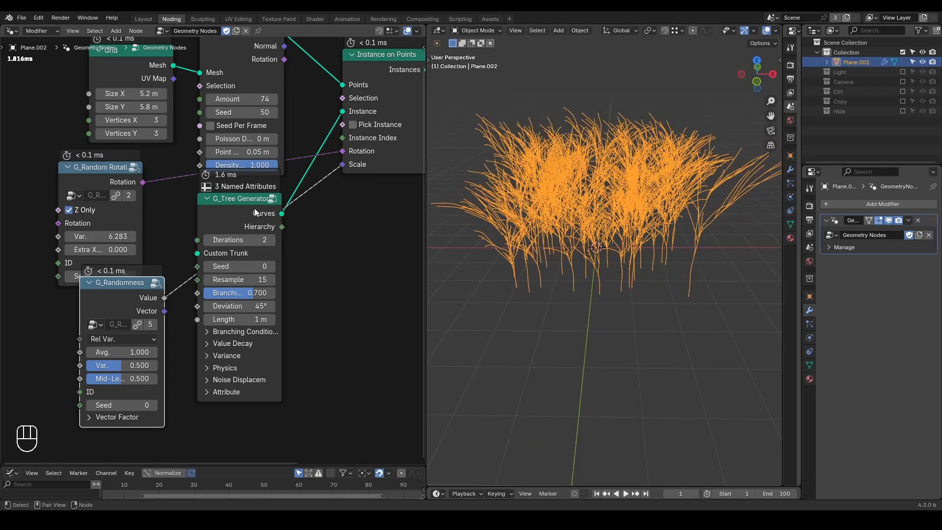
Step: Rearrange the nodes by moving G_Randomness to the right of G_Tree Generator and shifting G_Tree Generator left
{"action": "left_click_drag", "start_coordinate": [126, 295], "coordinate": [274, 283]}
{"action": "left_click", "coordinate": [239, 214]}
{"action": "left_click_drag", "start_coordinate": [239, 214], "coordinate": [195, 207]}
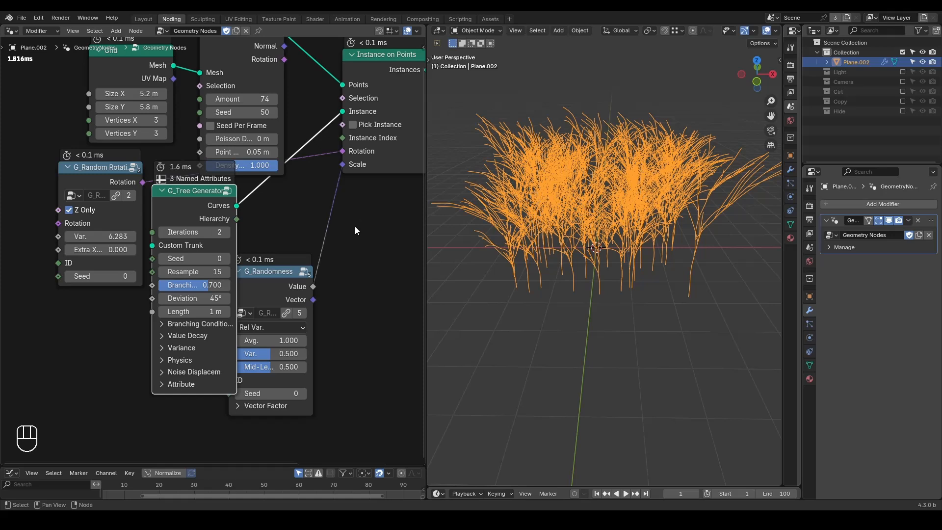
Step: Set the Grid's Size X to 10.2 m and view the wider spread of trees
{"action": "middle_click_drag", "start_coordinate": [642, 236], "coordinate": [620, 239]}
{"action": "left_click_drag", "start_coordinate": [130, 94], "coordinate": [167, 93]}
{"action": "middle_click_drag", "start_coordinate": [598, 214], "coordinate": [595, 194]}
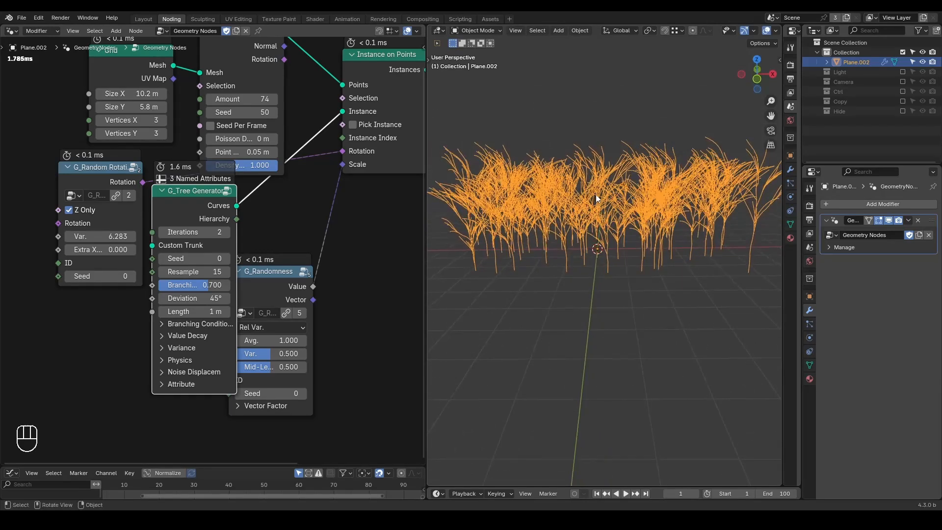
Step: Deselect the instanced trees to examine them without highlighting, reselect them, and view the whole node tree
{"action": "left_click", "coordinate": [528, 272]}
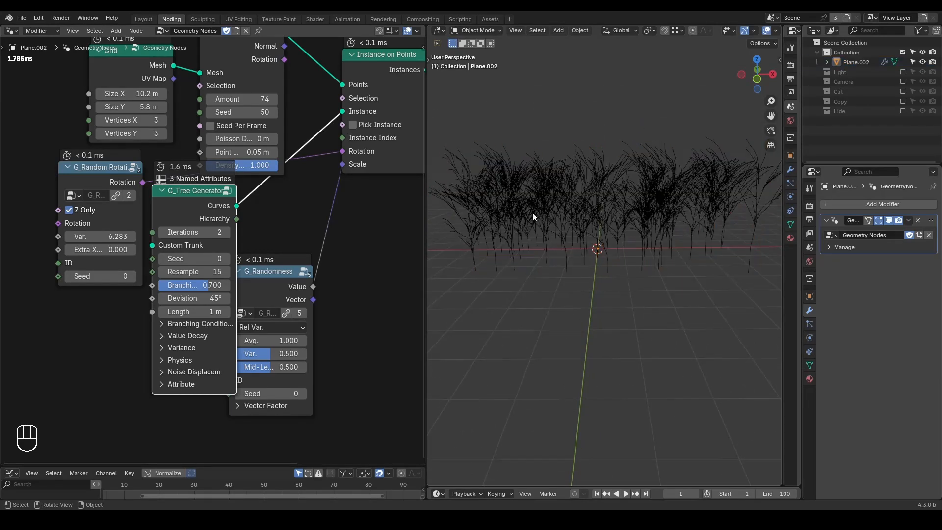
{"action": "left_click", "coordinate": [593, 220]}
{"action": "middle_click_drag", "start_coordinate": [321, 208], "coordinate": [290, 237]}
{"action": "scroll", "coordinate": [291, 236], "scroll_direction": "down", "scroll_amount": 1}
{"action": "middle_click_drag", "start_coordinate": [336, 160], "coordinate": [303, 204]}
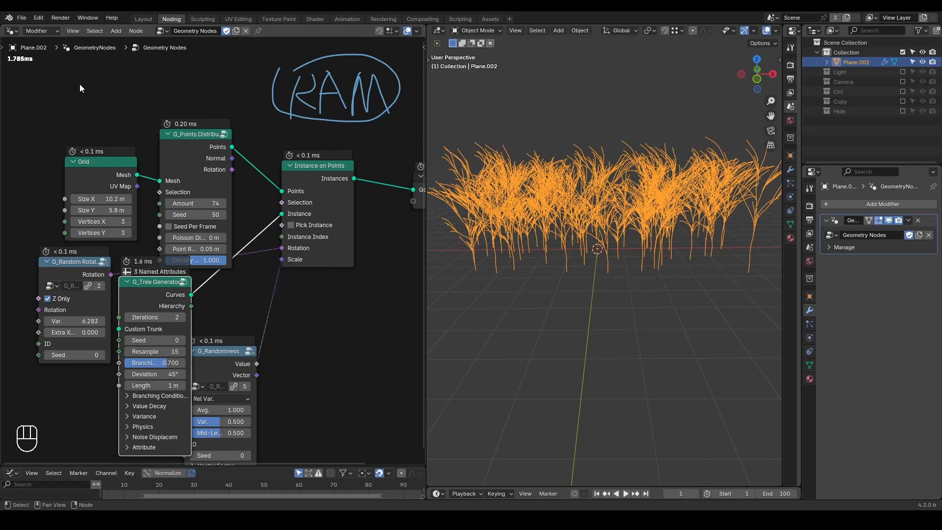
Step: Underline the node tree's evaluation time with an annotation and erase it again
{"action": "left_click", "coordinate": [8, 72]}
{"action": "key", "text": "d"}
{"action": "left_click_drag", "start_coordinate": [7, 72], "coordinate": [54, 71]}
{"action": "right_click_drag", "start_coordinate": [55, 70], "coordinate": [15, 79]}
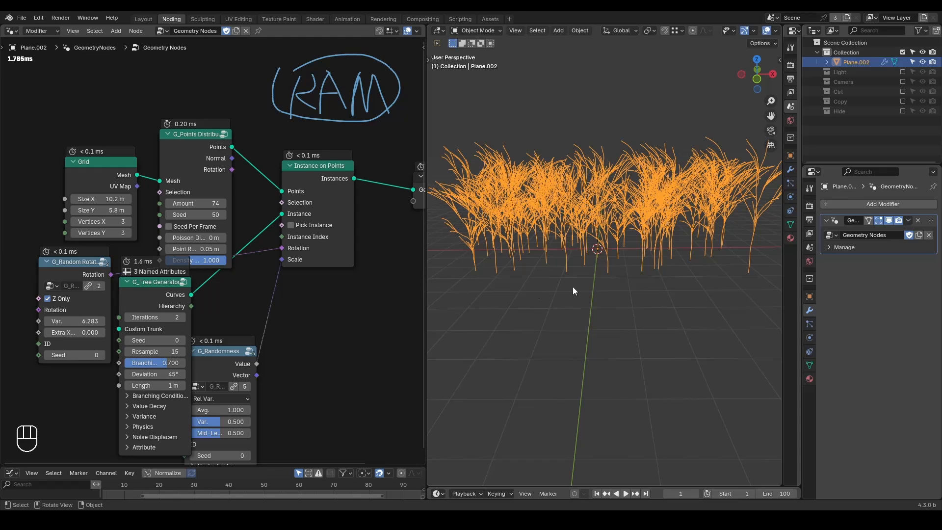
Step: Make a separate copy of the node group and remove its Instance on Points, G_Randomness and G_Random Rotation nodes
{"action": "key", "text": "shift+ctrl+alt+q"}
{"action": "left_click", "coordinate": [236, 30]}
{"action": "key", "text": "alt"}
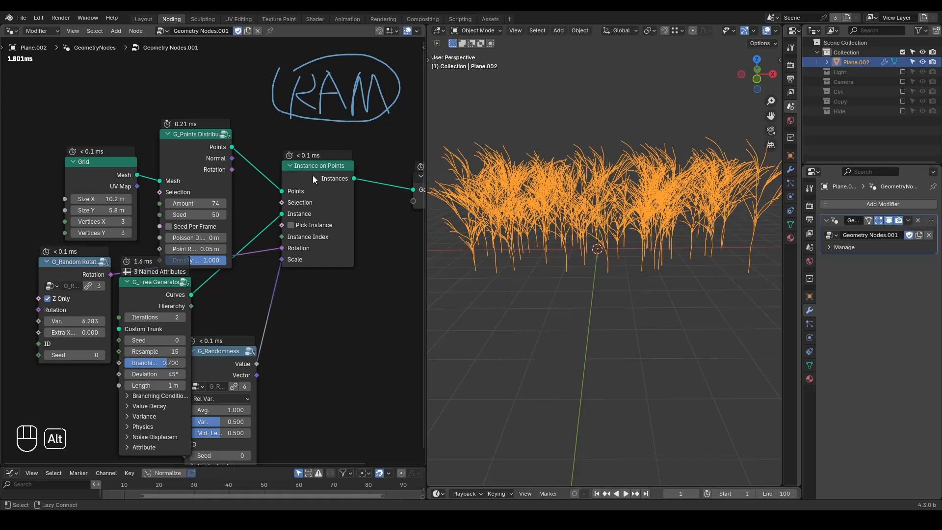
{"action": "mouse_move", "coordinate": [318, 179]}
{"action": "left_mouse_down", "text": "alt"}
{"action": "mouse_move", "coordinate": [346, 271]}
{"action": "mouse_move", "coordinate": [382, 273]}
{"action": "mouse_move", "coordinate": [349, 263]}
{"action": "mouse_move", "coordinate": [342, 269]}
{"action": "left_mouse_up", "text": "alt"}
{"action": "left_click", "coordinate": [228, 366], "text": "shift"}
{"action": "left_click", "coordinate": [73, 277], "text": "shift"}
{"action": "key", "text": "x"}
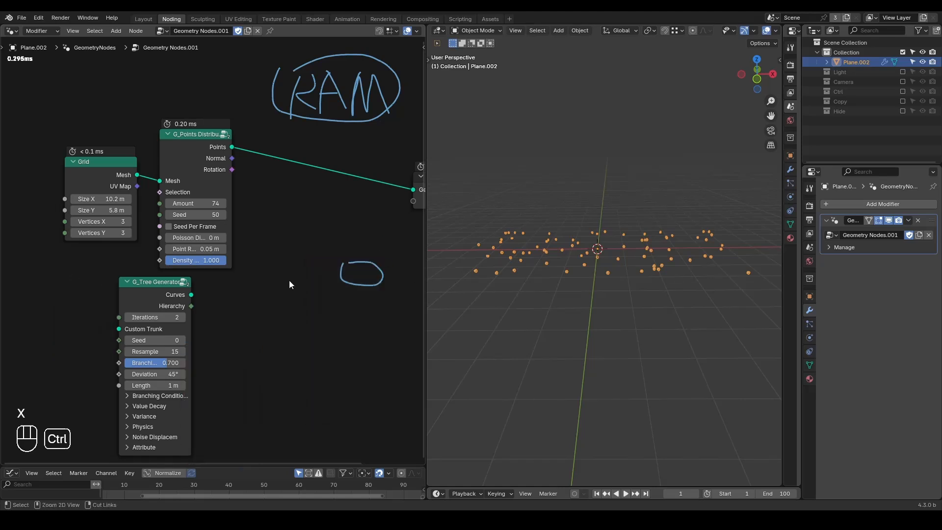
Step: Add a For Each Element zone, erase the small circle annotation, and insert the zone between the point distribution node and Group Output
{"action": "key", "text": "ctrl+a"}
{"action": "type", "text": "for ea"}
{"action": "key", "text": "Return"}
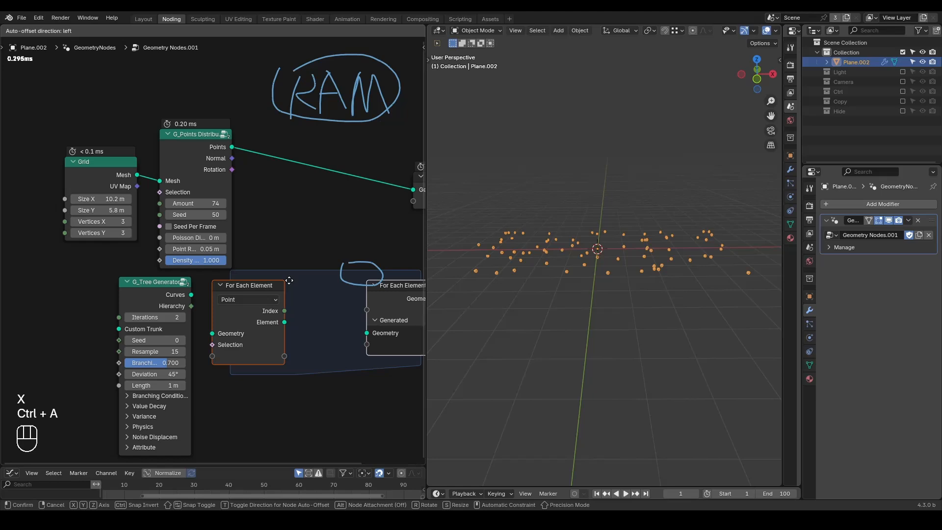
{"action": "left_click", "coordinate": [289, 280]}
{"action": "key", "text": "d"}
{"action": "mouse_move", "coordinate": [349, 255]}
{"action": "right_mouse_down"}
{"action": "mouse_move", "coordinate": [390, 271]}
{"action": "mouse_move", "coordinate": [382, 276]}
{"action": "right_mouse_up"}
{"action": "left_click_drag", "start_coordinate": [257, 291], "coordinate": [281, 139], "text": "alt"}
{"action": "left_click_drag", "start_coordinate": [390, 300], "coordinate": [343, 159]}
Step: Move the Grid, point distribution and For Each Element input nodes left to widen the zone
{"action": "left_click_drag", "start_coordinate": [277, 93], "coordinate": [116, 189]}
{"action": "key", "text": "g"}
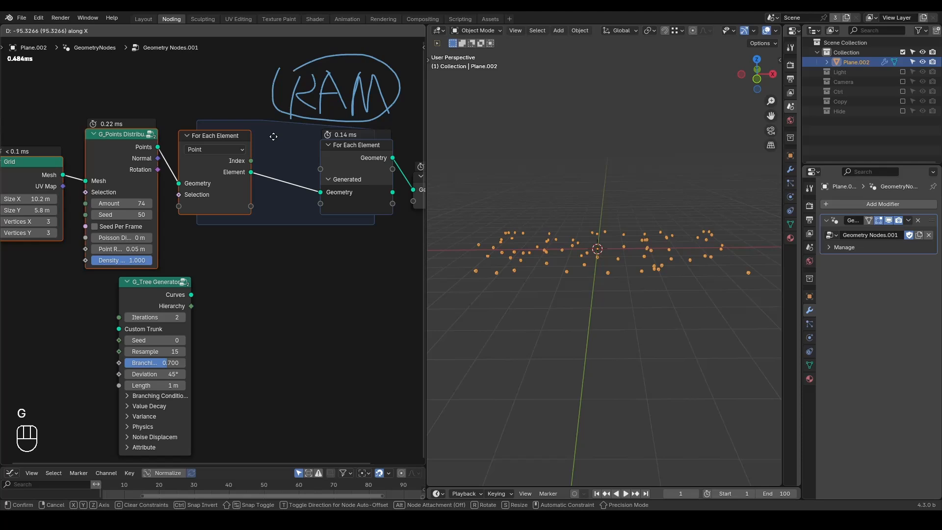
{"action": "left_click", "coordinate": [210, 138]}
{"action": "left_click", "coordinate": [237, 167]}
{"action": "middle_click_drag", "start_coordinate": [247, 202], "coordinate": [358, 210]}
{"action": "scroll", "coordinate": [328, 211], "scroll_direction": "up", "scroll_amount": 1}
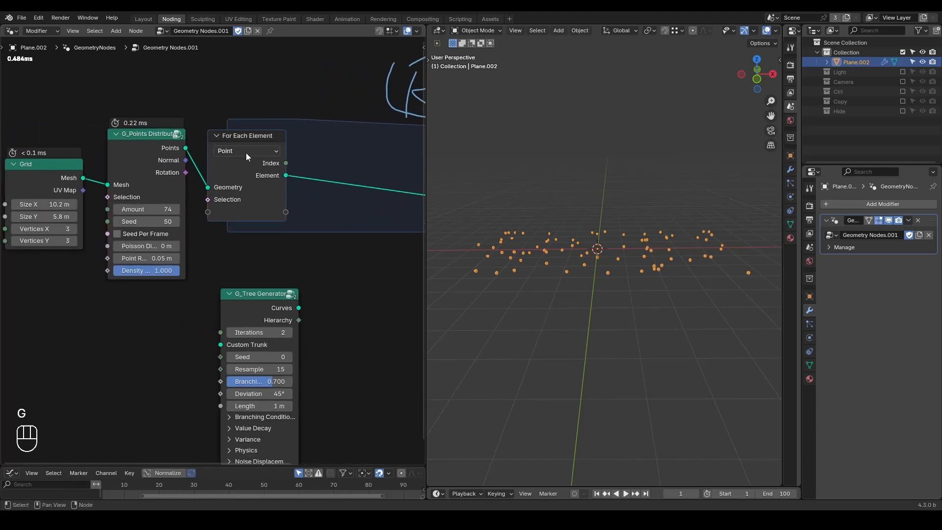
Step: Review the domain options of the For Each Element zone
{"action": "left_click", "coordinate": [233, 152]}
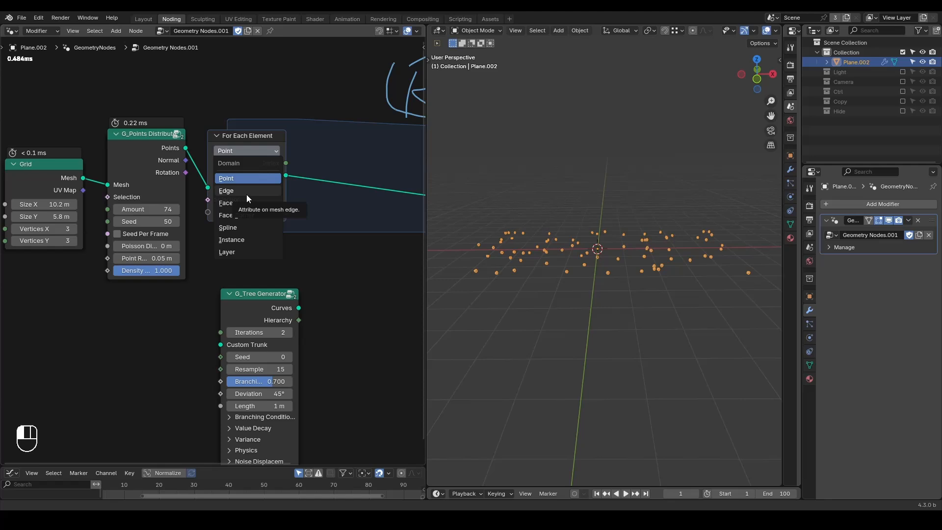
{"action": "left_click", "coordinate": [236, 149]}
{"action": "left_click", "coordinate": [237, 149]}
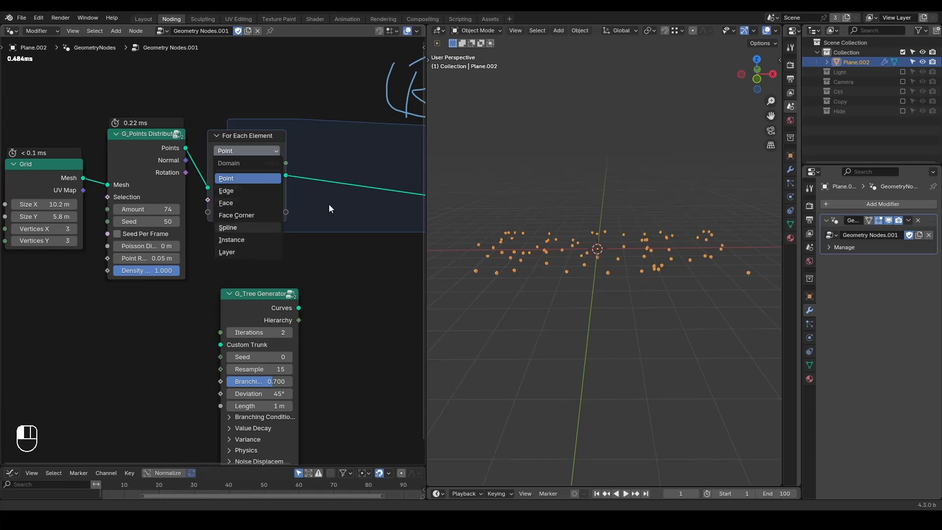
Step: Annotate the For Each Element zone with a curved arrow from its input Geometry socket to its main Geometry output
{"action": "middle_click_drag", "start_coordinate": [334, 252], "coordinate": [200, 235]}
{"action": "scroll", "coordinate": [200, 235], "scroll_direction": "down", "scroll_amount": 1}
{"action": "middle_click_drag", "start_coordinate": [274, 193], "coordinate": [325, 199]}
{"action": "left_click_drag", "start_coordinate": [370, 154], "coordinate": [362, 149]}
{"action": "mouse_move", "coordinate": [140, 182]}
{"action": "left_mouse_down"}
{"action": "mouse_move", "coordinate": [243, 75]}
{"action": "mouse_move", "coordinate": [372, 125]}
{"action": "mouse_move", "coordinate": [383, 145]}
{"action": "left_mouse_up"}
{"action": "middle_click_drag", "start_coordinate": [357, 163], "coordinate": [297, 221]}
{"action": "mouse_move", "coordinate": [364, 86]}
{"action": "right_mouse_down"}
{"action": "mouse_move", "coordinate": [234, 94]}
{"action": "mouse_move", "coordinate": [320, 107]}
{"action": "mouse_move", "coordinate": [337, 142]}
{"action": "mouse_move", "coordinate": [271, 131]}
{"action": "mouse_move", "coordinate": [267, 145]}
{"action": "right_mouse_up"}
{"action": "mouse_move", "coordinate": [337, 153]}
{"action": "right_mouse_down"}
{"action": "mouse_move", "coordinate": [319, 164]}
{"action": "mouse_move", "coordinate": [275, 158]}
{"action": "right_mouse_up"}
{"action": "mouse_move", "coordinate": [210, 146]}
{"action": "left_mouse_down"}
{"action": "mouse_move", "coordinate": [307, 193]}
{"action": "mouse_move", "coordinate": [311, 173]}
{"action": "mouse_move", "coordinate": [285, 204]}
{"action": "left_mouse_up"}
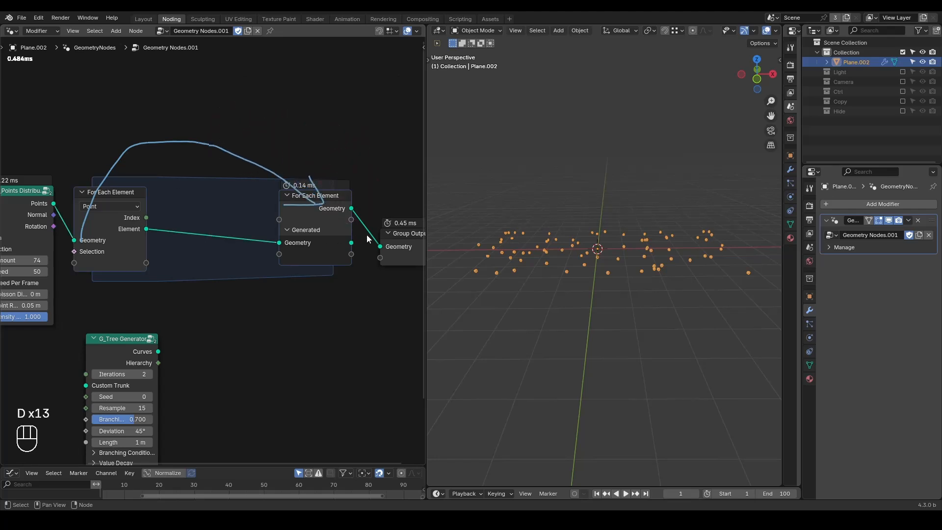
Step: Connect the zone's Generated Geometry output to Group Output, and erase the curved arrow annotation
{"action": "left_click_drag", "start_coordinate": [351, 243], "coordinate": [385, 246]}
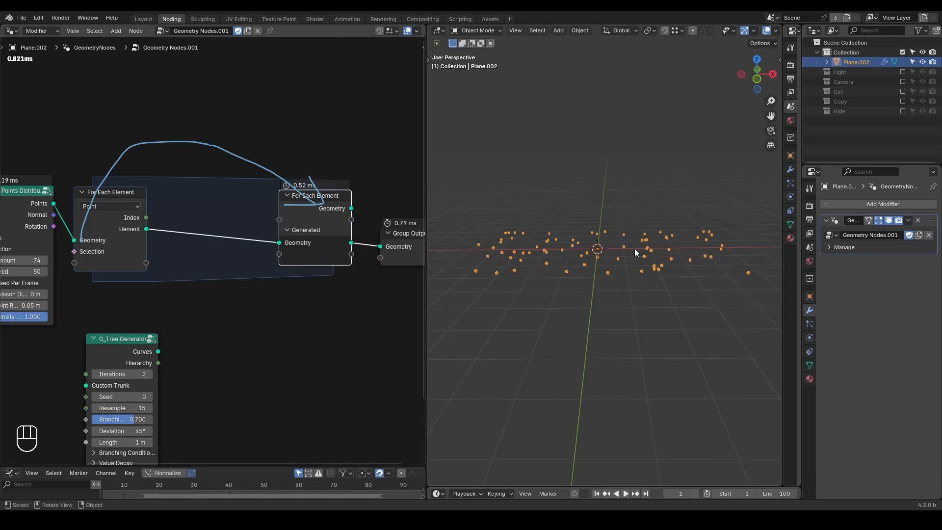
{"action": "middle_click_drag", "start_coordinate": [578, 242], "coordinate": [581, 272]}
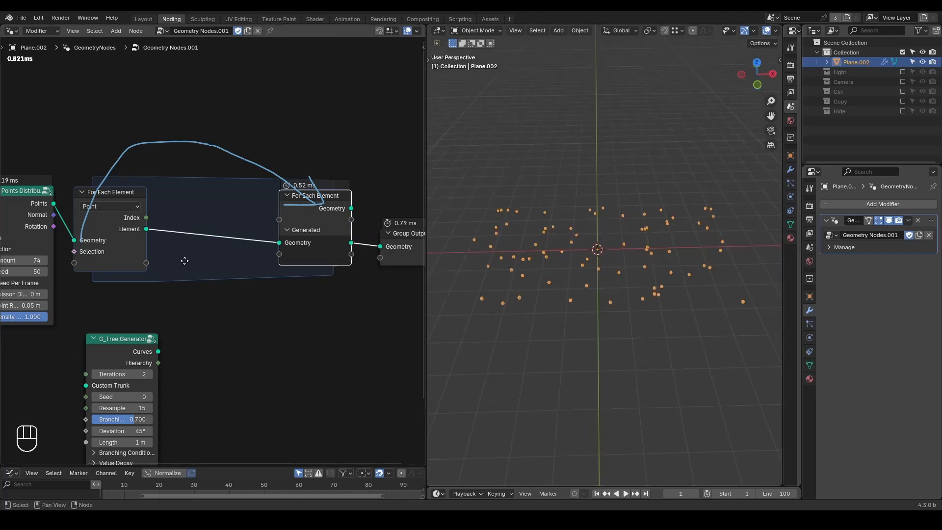
{"action": "middle_click_drag", "start_coordinate": [183, 258], "coordinate": [213, 248]}
{"action": "scroll", "coordinate": [211, 247], "scroll_direction": "up", "scroll_amount": 1}
{"action": "mouse_move", "coordinate": [149, 204]}
{"action": "left_mouse_down"}
{"action": "mouse_move", "coordinate": [159, 221]}
{"action": "mouse_move", "coordinate": [142, 209]}
{"action": "mouse_move", "coordinate": [131, 178]}
{"action": "mouse_move", "coordinate": [104, 207]}
{"action": "left_mouse_up"}
{"action": "mouse_move", "coordinate": [271, 122]}
{"action": "right_mouse_down"}
{"action": "mouse_move", "coordinate": [158, 211]}
{"action": "mouse_move", "coordinate": [301, 143]}
{"action": "mouse_move", "coordinate": [407, 135]}
{"action": "right_mouse_up"}
Step: Connect the G_Tree Generator's Curves output to the zone's Generated Geometry input, and move the node up to the zone
{"action": "left_click_drag", "start_coordinate": [148, 349], "coordinate": [316, 232]}
{"action": "middle_click_drag", "start_coordinate": [330, 300], "coordinate": [317, 257]}
Step: Circle the tree's trunk with an annotation in the viewport, and inspect the geometry data on the G_Tree Generator's Curves output
{"action": "middle_click_drag", "start_coordinate": [610, 276], "coordinate": [604, 243]}
{"action": "mouse_move", "coordinate": [583, 219]}
{"action": "left_mouse_down"}
{"action": "mouse_move", "coordinate": [610, 212]}
{"action": "mouse_move", "coordinate": [594, 223]}
{"action": "left_mouse_up"}
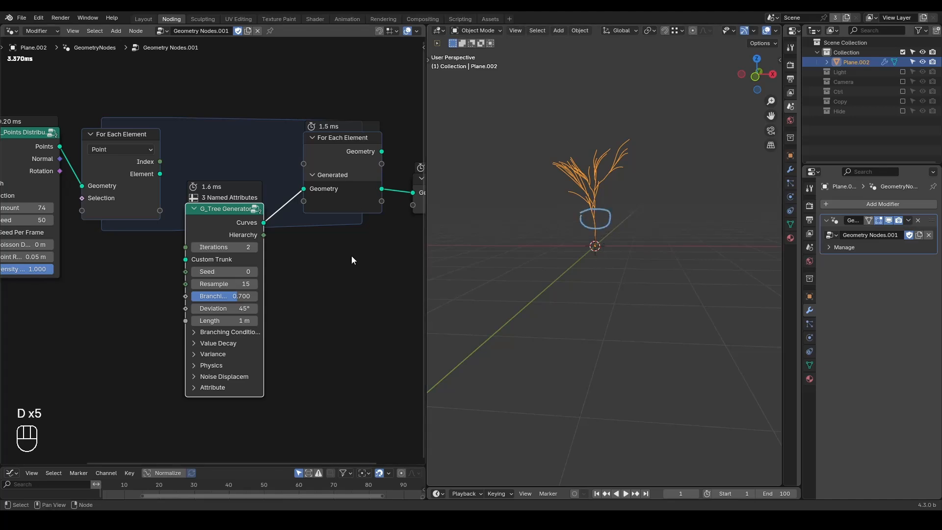
{"action": "scroll", "coordinate": [352, 255], "scroll_direction": "up", "scroll_amount": 1}
{"action": "mouse_move", "coordinate": [236, 214]}
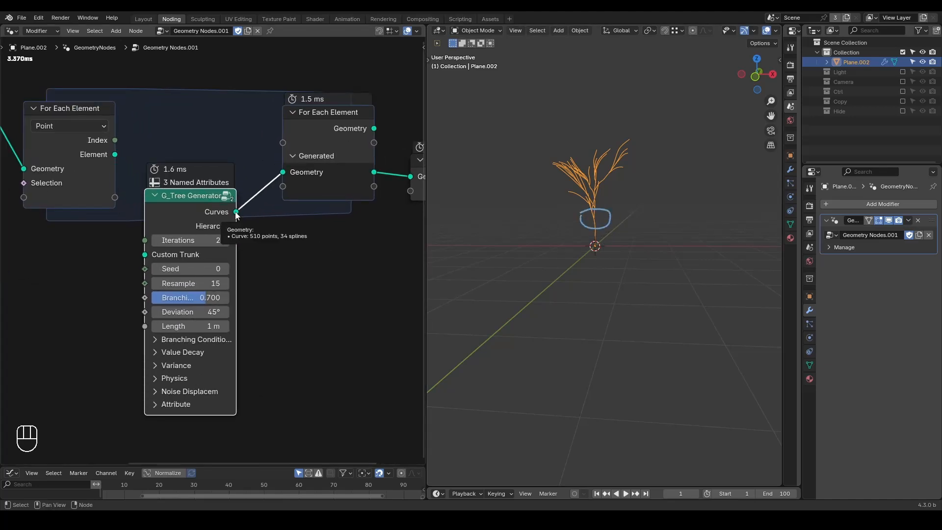
Step: Inspect the joined geometry data on the For Each Element zone's Generated Geometry output
{"action": "middle_click_drag", "start_coordinate": [336, 235], "coordinate": [265, 259]}
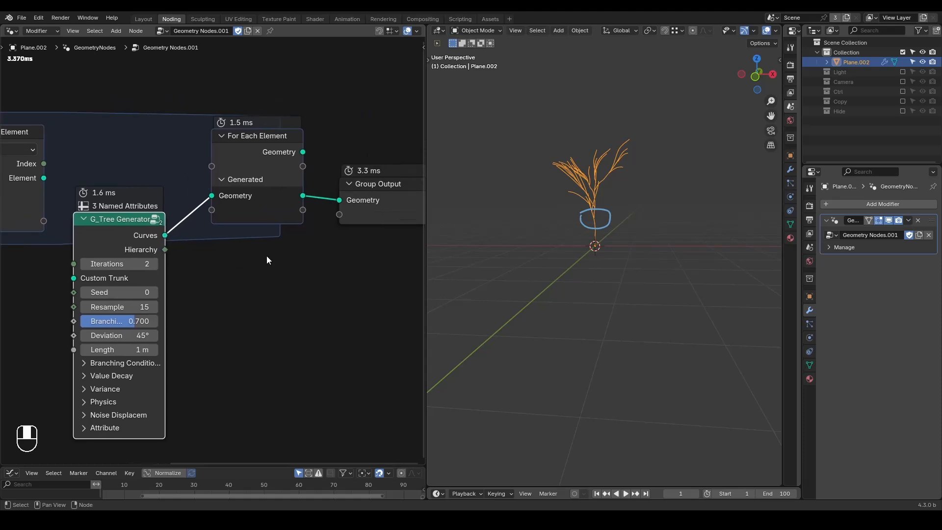
{"action": "mouse_move", "coordinate": [303, 199]}
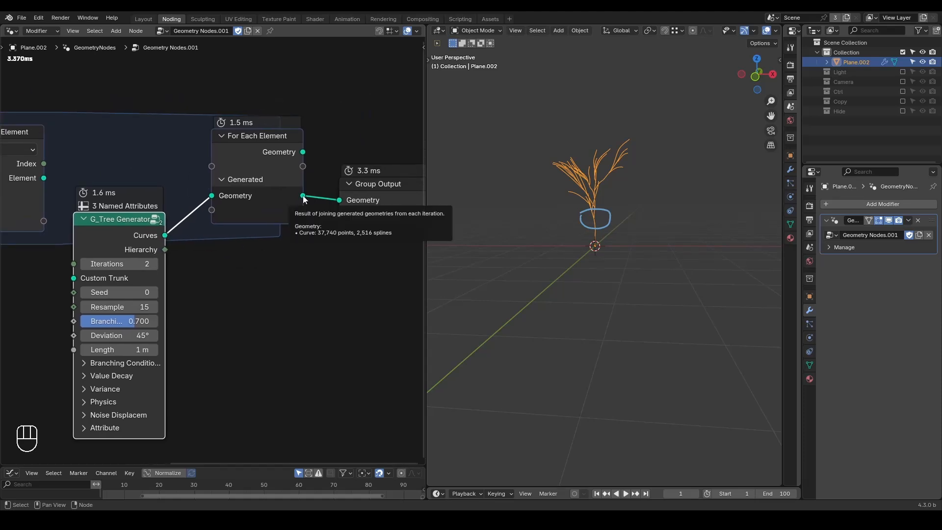
{"action": "middle_click_drag", "start_coordinate": [156, 254], "coordinate": [273, 247]}
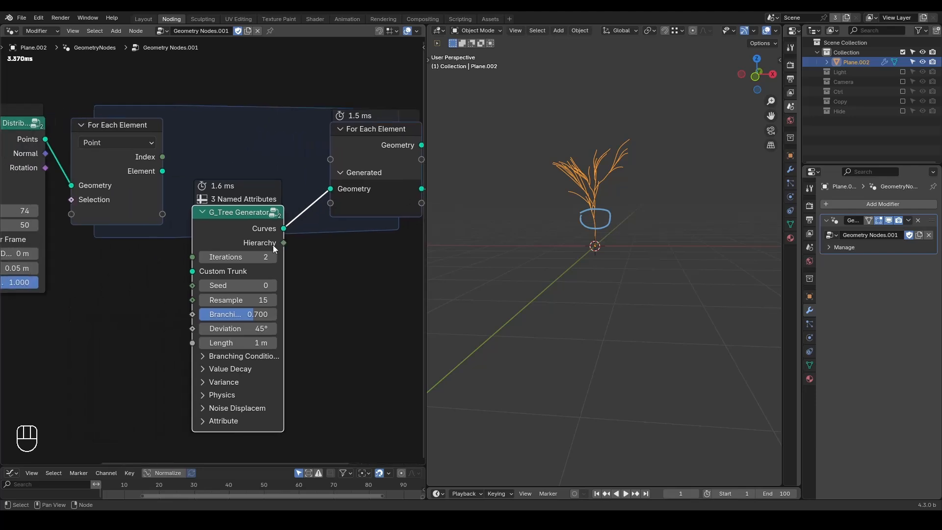
{"action": "scroll", "coordinate": [273, 248], "scroll_direction": "down", "scroll_amount": 4}
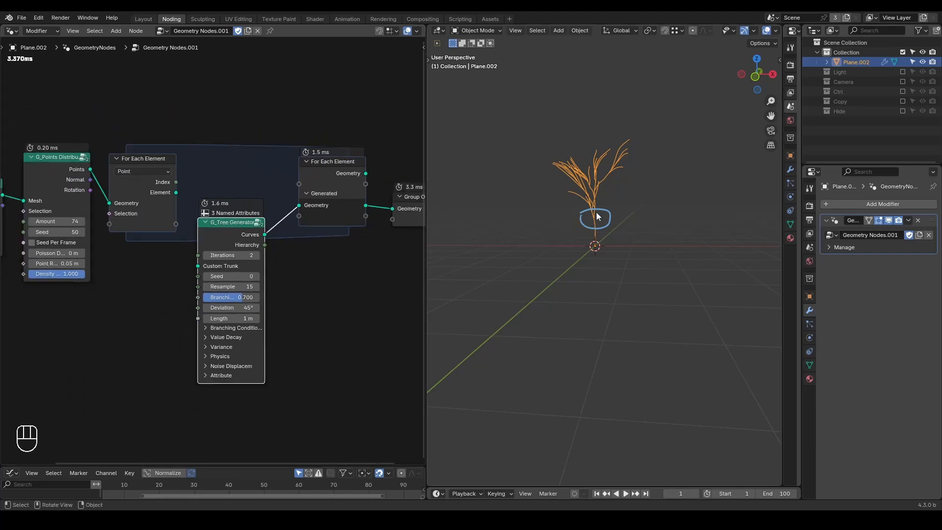
{"action": "scroll", "coordinate": [343, 260], "scroll_direction": "down", "scroll_amount": 2}
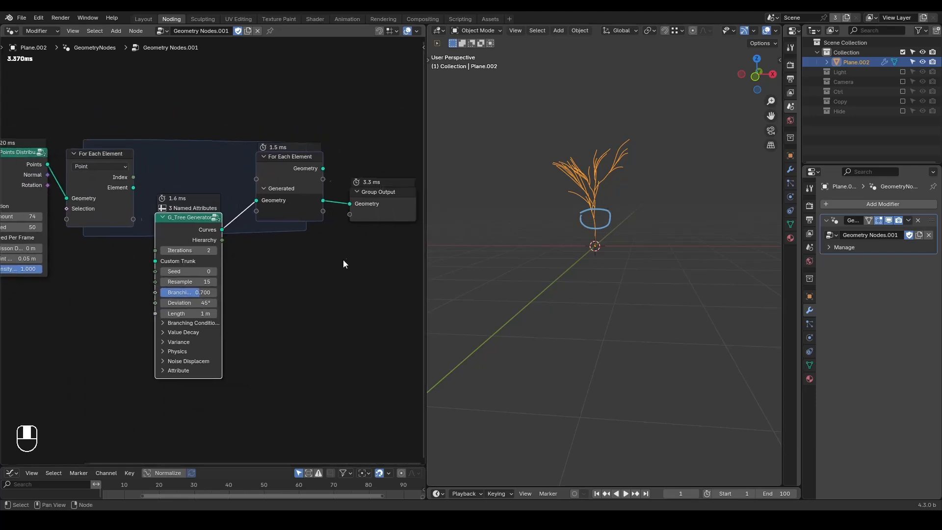
Step: Insert a Transform Geometry node between the G_Tree Generator and the zone's Generated Geometry input, and circle its Translation input with an annotation
{"action": "left_click_drag", "start_coordinate": [360, 143], "coordinate": [260, 255]}
{"action": "key", "text": "g"}
{"action": "left_click", "coordinate": [360, 251]}
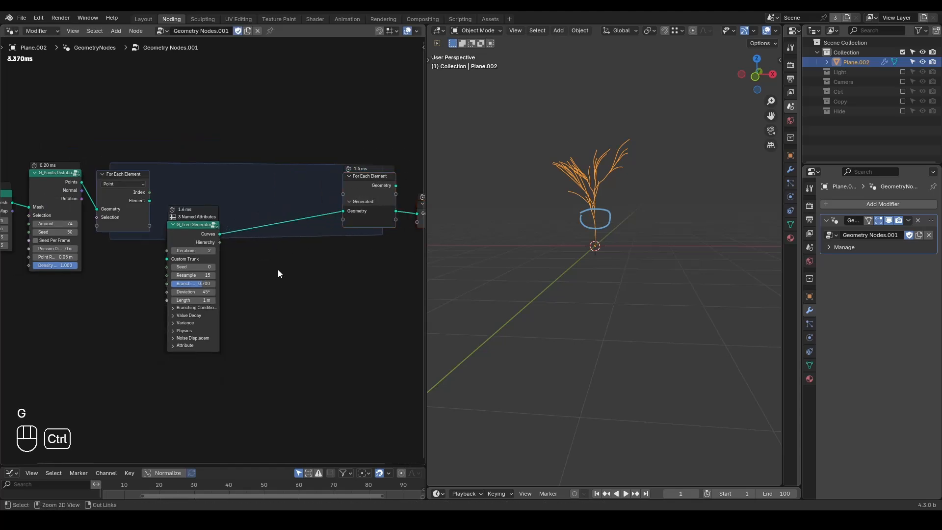
{"action": "key", "text": "ctrl+a"}
{"action": "type", "text": "transform"}
{"action": "key", "text": "Return"}
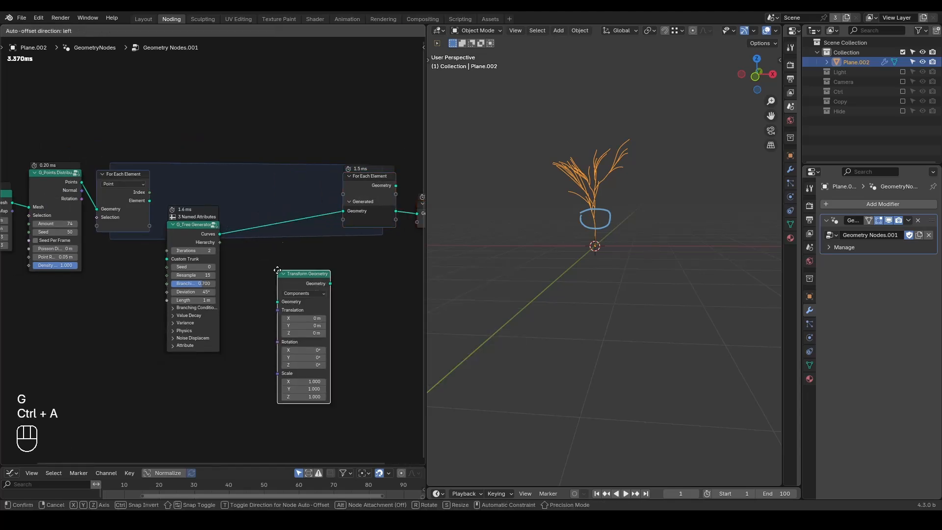
{"action": "left_click", "coordinate": [266, 200]}
{"action": "middle_click_drag", "start_coordinate": [196, 302], "coordinate": [281, 287]}
{"action": "scroll", "coordinate": [281, 287], "scroll_direction": "up", "scroll_amount": 3}
{"action": "middle_click_drag", "start_coordinate": [317, 256], "coordinate": [278, 256]}
{"action": "scroll", "coordinate": [291, 245], "scroll_direction": "up", "scroll_amount": 1}
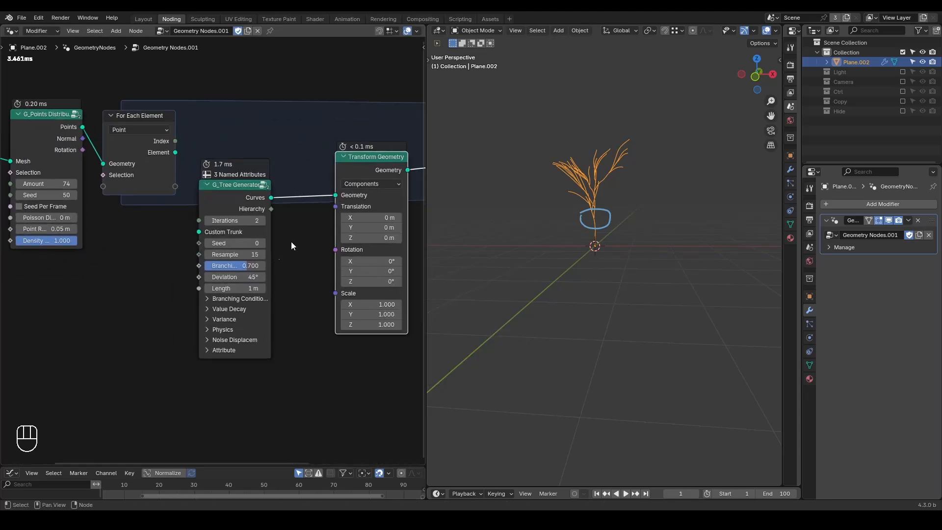
{"action": "mouse_move", "coordinate": [325, 209]}
{"action": "left_mouse_down"}
{"action": "mouse_move", "coordinate": [343, 201]}
{"action": "mouse_move", "coordinate": [367, 225]}
{"action": "mouse_move", "coordinate": [326, 221]}
{"action": "left_mouse_up"}
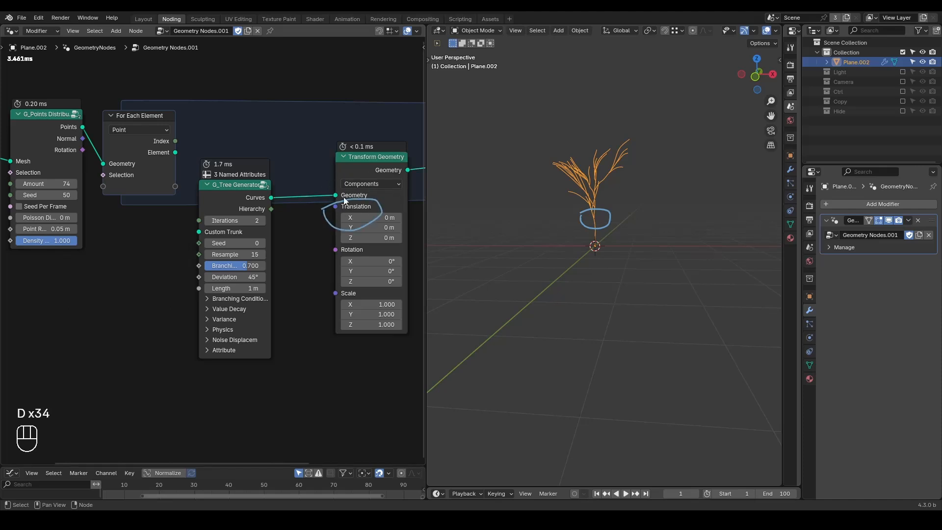
Step: Add a Position node outside the zone and connect it to the For Each Element input as a new zone item
{"action": "middle_click_drag", "start_coordinate": [192, 235], "coordinate": [240, 216]}
{"action": "scroll", "coordinate": [231, 230], "scroll_direction": "down", "scroll_amount": 1}
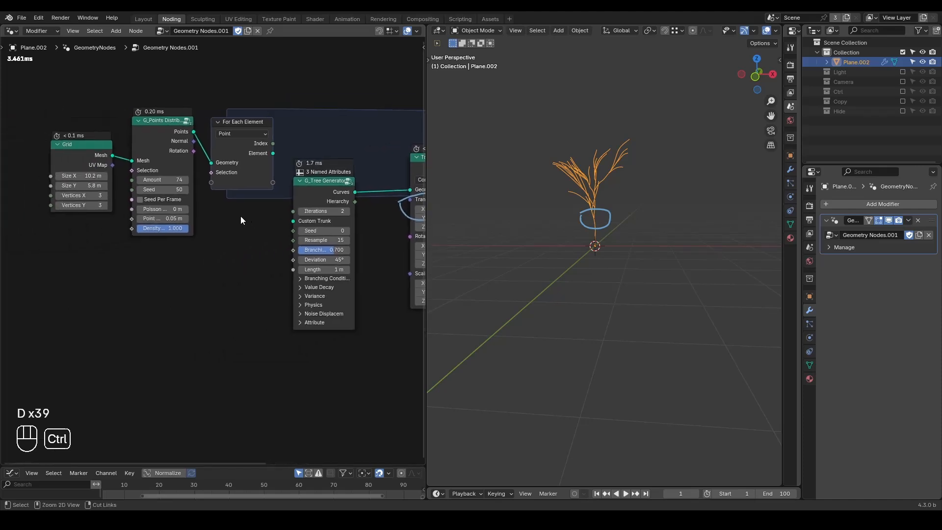
{"action": "key", "text": "ctrl+a"}
{"action": "type", "text": "pos"}
{"action": "key", "text": "Return"}
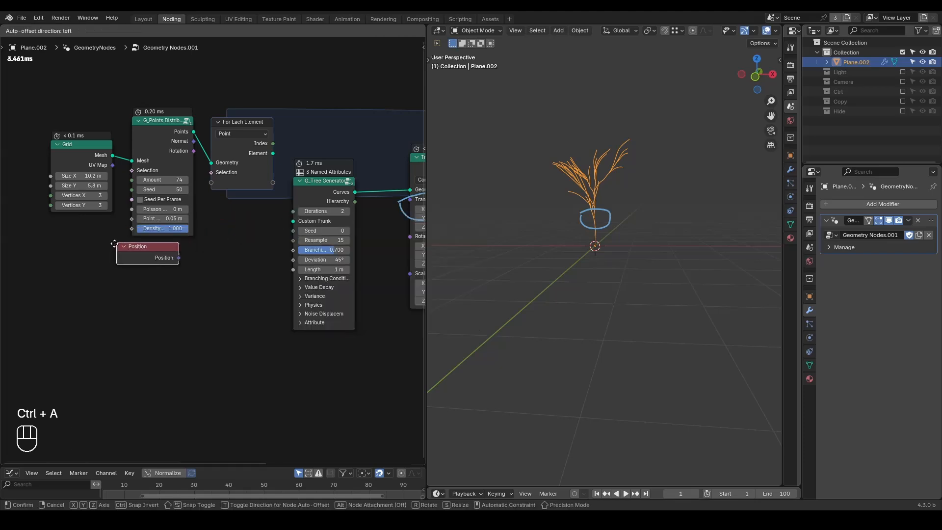
{"action": "left_click", "coordinate": [125, 257]}
{"action": "left_click_drag", "start_coordinate": [182, 268], "coordinate": [211, 183]}
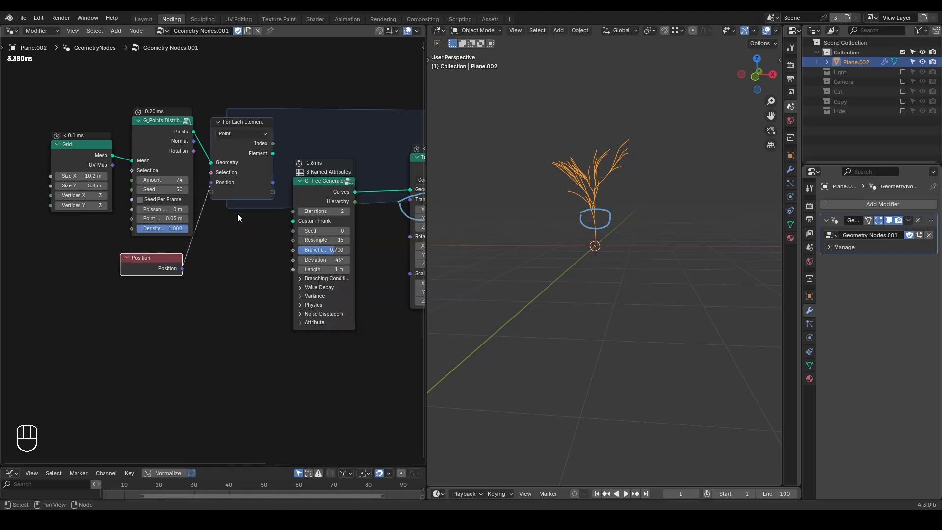
Step: Circle the Position node's output and the zone's per-element Position output with annotations
{"action": "scroll", "coordinate": [220, 199], "scroll_direction": "up", "scroll_amount": 1}
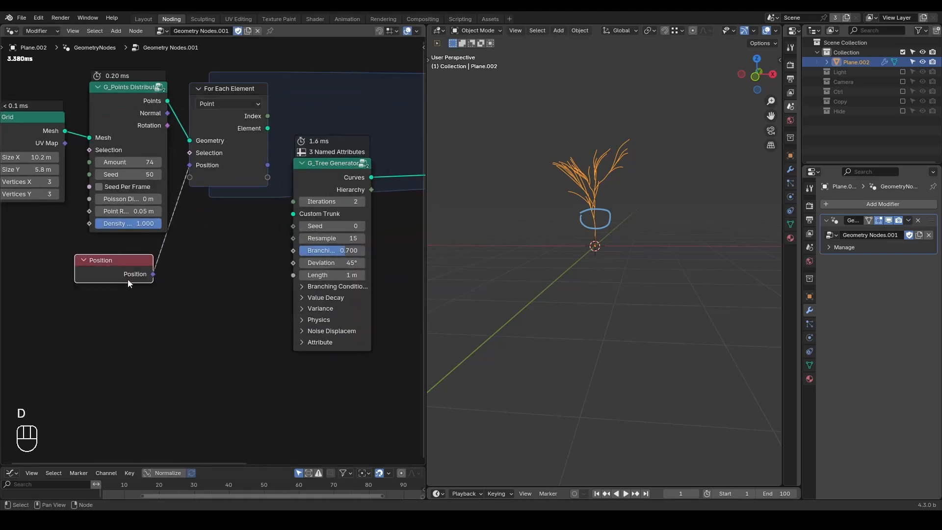
{"action": "mouse_move", "coordinate": [117, 269]}
{"action": "left_mouse_down"}
{"action": "mouse_move", "coordinate": [133, 294]}
{"action": "mouse_move", "coordinate": [139, 267]}
{"action": "mouse_move", "coordinate": [116, 269]}
{"action": "left_mouse_up"}
{"action": "mouse_move", "coordinate": [250, 162]}
{"action": "left_mouse_down"}
{"action": "mouse_move", "coordinate": [284, 167]}
{"action": "mouse_move", "coordinate": [247, 157]}
{"action": "left_mouse_up"}
{"action": "middle_click_drag", "start_coordinate": [242, 122], "coordinate": [203, 162]}
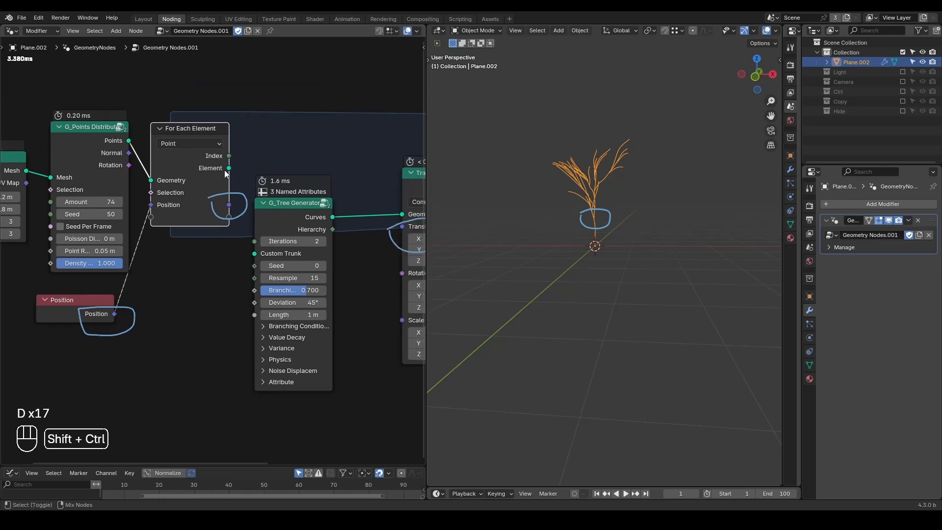
Step: Preview the zone's Element output with a Viewer node, circle the single point in the viewport, and delete the Viewer
{"action": "left_click", "coordinate": [228, 169], "text": "ctrl+shift"}
{"action": "middle_click_drag", "start_coordinate": [617, 307], "coordinate": [577, 287]}
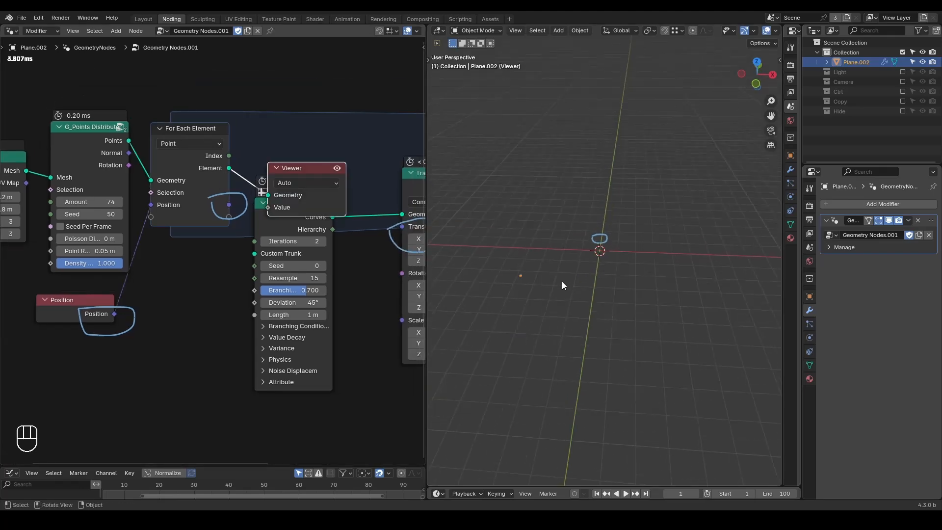
{"action": "left_click_drag", "start_coordinate": [510, 285], "coordinate": [515, 265]}
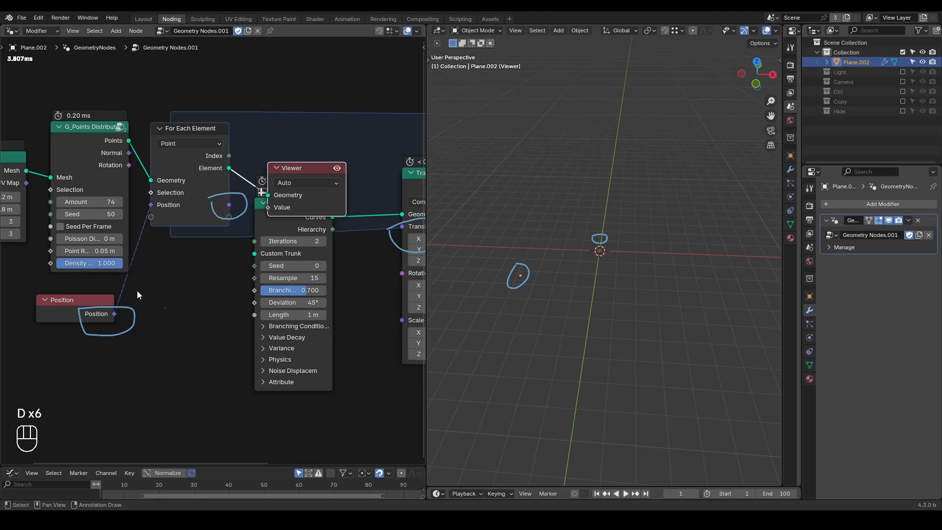
{"action": "key", "text": "x"}
Step: Connect the zone's Position output to the Transform Geometry node's Translation input, and move the G_Tree Generator closer to the Transform Geometry node
{"action": "left_click_drag", "start_coordinate": [229, 205], "coordinate": [396, 228]}
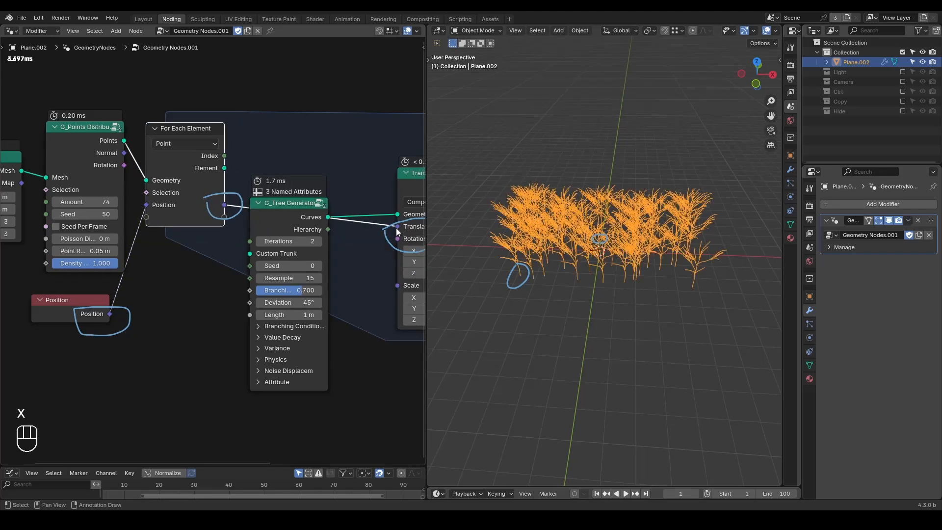
{"action": "mouse_move", "coordinate": [602, 274]}
{"action": "middle_mouse_down"}
{"action": "mouse_move", "coordinate": [608, 292]}
{"action": "mouse_move", "coordinate": [622, 249]}
{"action": "mouse_move", "coordinate": [614, 293]}
{"action": "mouse_move", "coordinate": [615, 261]}
{"action": "mouse_move", "coordinate": [614, 273]}
{"action": "middle_mouse_up"}
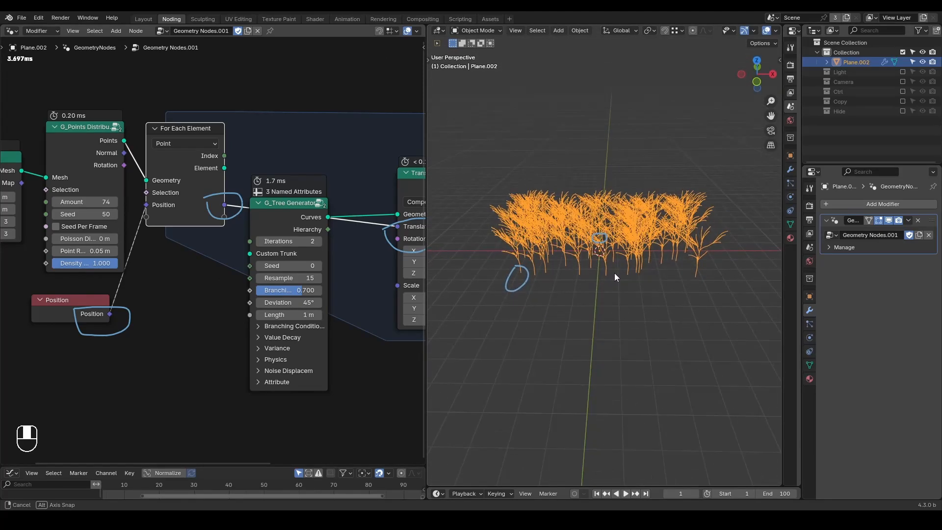
{"action": "mouse_move", "coordinate": [280, 203]}
{"action": "left_mouse_down"}
{"action": "mouse_move", "coordinate": [320, 158]}
{"action": "mouse_move", "coordinate": [319, 199]}
{"action": "left_mouse_up"}
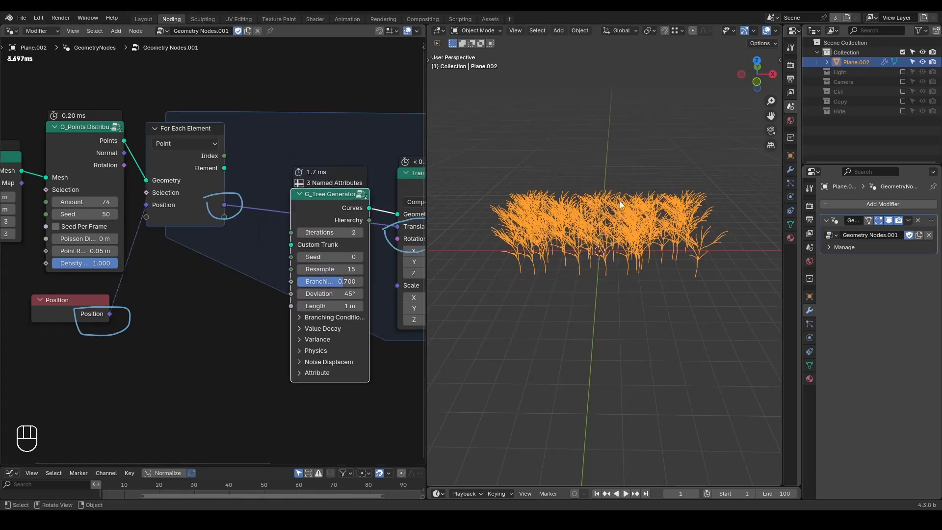
Step: Erase the circle annotations around the Position sockets in the node editor
{"action": "right_click_drag", "start_coordinate": [262, 165], "coordinate": [110, 312]}
{"action": "mouse_move", "coordinate": [76, 346]}
{"action": "right_mouse_down"}
{"action": "mouse_move", "coordinate": [446, 232]}
{"action": "mouse_move", "coordinate": [456, 217]}
{"action": "right_mouse_up"}
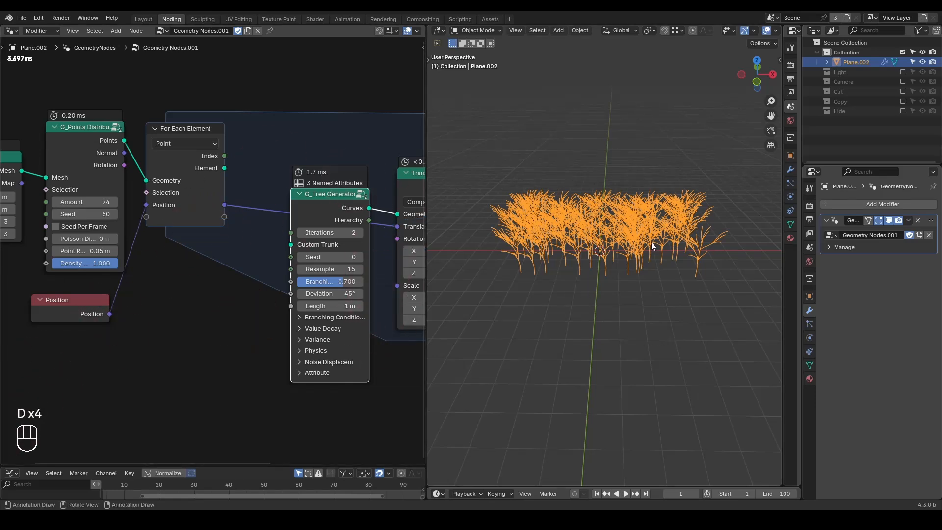
{"action": "left_click_drag", "start_coordinate": [290, 256], "coordinate": [265, 253]}
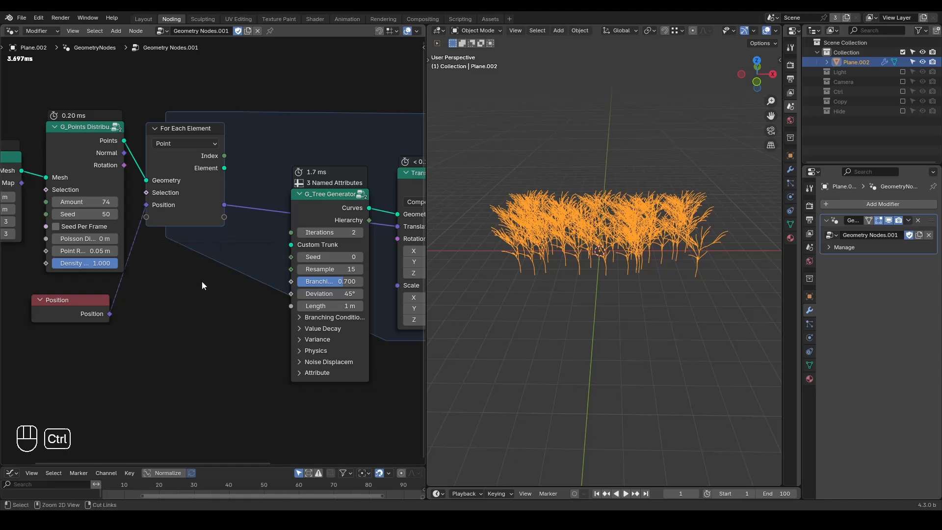
Step: Add a Random Value node below the zone and connect its Value output to the Transform Geometry node's Scale input
{"action": "key", "text": "ctrl+a"}
{"action": "type", "text": "random"}
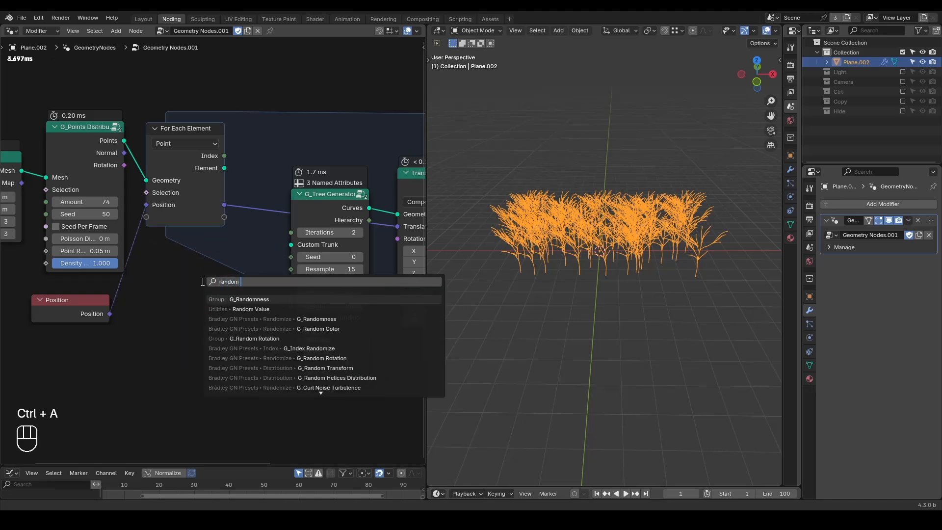
{"action": "left_click", "coordinate": [251, 309]}
{"action": "left_click", "coordinate": [175, 328]}
{"action": "middle_click_drag", "start_coordinate": [175, 328], "coordinate": [190, 268]}
{"action": "scroll", "coordinate": [190, 279], "scroll_direction": "up", "scroll_amount": 1}
{"action": "middle_click_drag", "start_coordinate": [255, 279], "coordinate": [186, 272]}
{"action": "left_click_drag", "start_coordinate": [197, 266], "coordinate": [360, 212]}
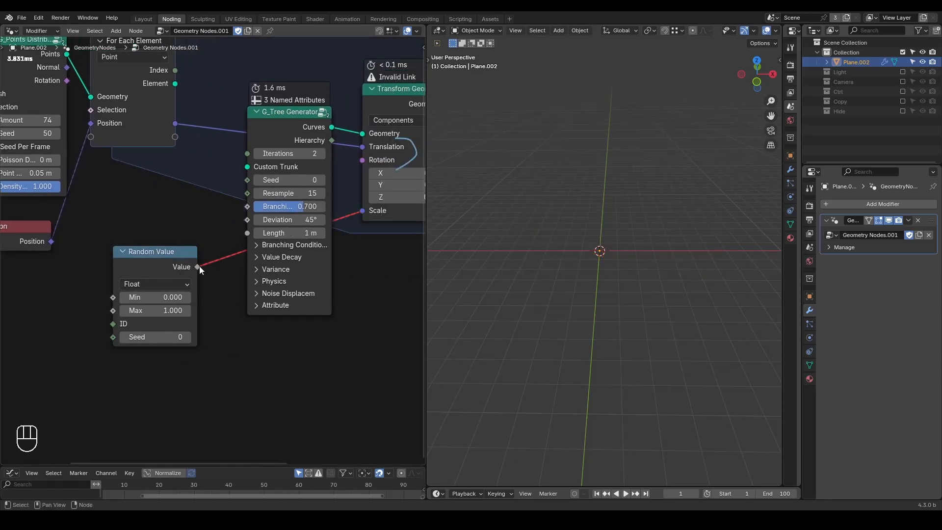
Step: Circle the Position item on the For Each Element input node with an annotation, and erase that annotation
{"action": "middle_click_drag", "start_coordinate": [195, 244], "coordinate": [237, 274]}
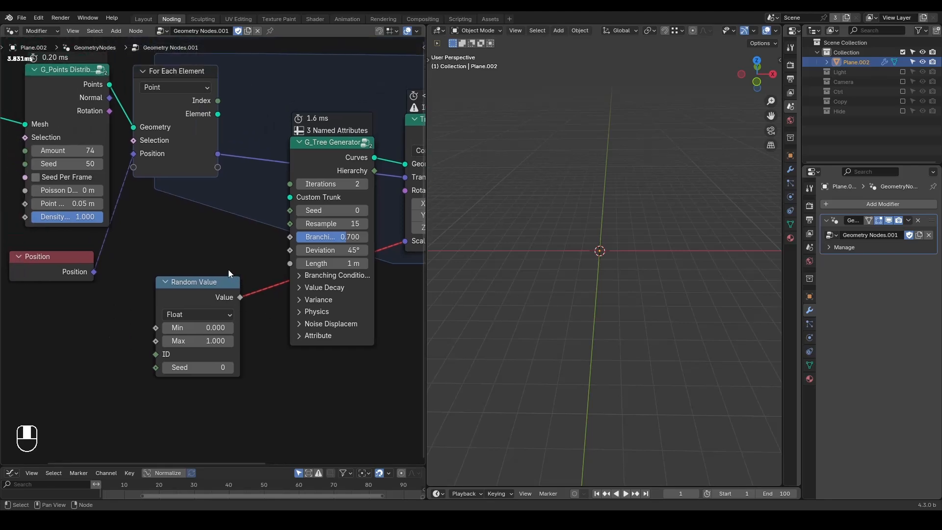
{"action": "mouse_move", "coordinate": [121, 159]}
{"action": "left_mouse_down"}
{"action": "mouse_move", "coordinate": [223, 162]}
{"action": "mouse_move", "coordinate": [198, 140]}
{"action": "mouse_move", "coordinate": [124, 151]}
{"action": "mouse_move", "coordinate": [116, 168]}
{"action": "left_mouse_up"}
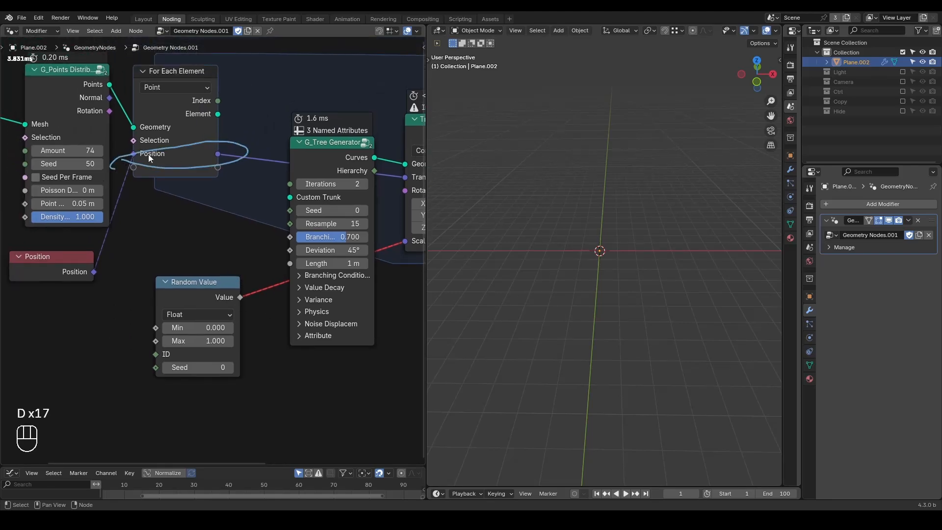
{"action": "mouse_move", "coordinate": [236, 156]}
{"action": "right_mouse_down"}
{"action": "mouse_move", "coordinate": [106, 183]}
{"action": "mouse_move", "coordinate": [284, 139]}
{"action": "right_mouse_up"}
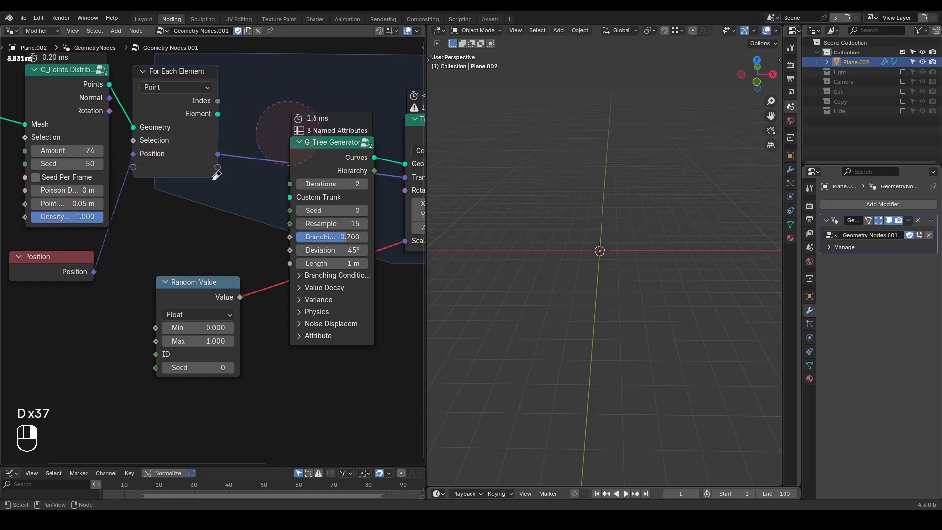
Step: Add an Integer node feeding the Random Value's ID input, and remove the link between the Random Value and Scale
{"action": "left_click_drag", "start_coordinate": [156, 353], "coordinate": [111, 344]}
{"action": "type", "text": "integer"}
{"action": "key", "text": "Return"}
{"action": "left_click", "coordinate": [109, 344]}
{"action": "middle_click_drag", "start_coordinate": [217, 270], "coordinate": [189, 277]}
{"action": "right_click_drag", "start_coordinate": [231, 267], "coordinate": [226, 301], "text": "ctrl"}
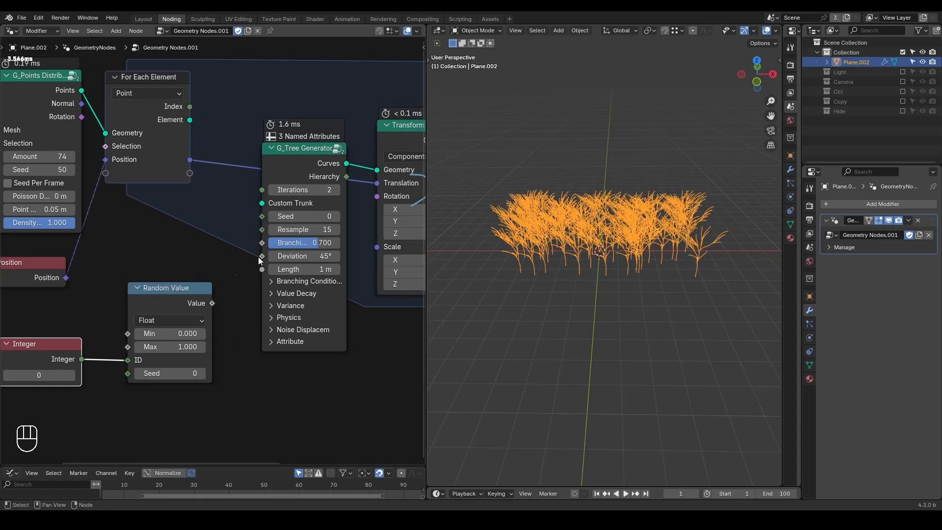
Step: Connect the zone's Index output to the G_Tree Generator's Seed input
{"action": "scroll", "coordinate": [229, 255], "scroll_direction": "down", "scroll_amount": 1}
{"action": "middle_click_drag", "start_coordinate": [215, 256], "coordinate": [248, 272]}
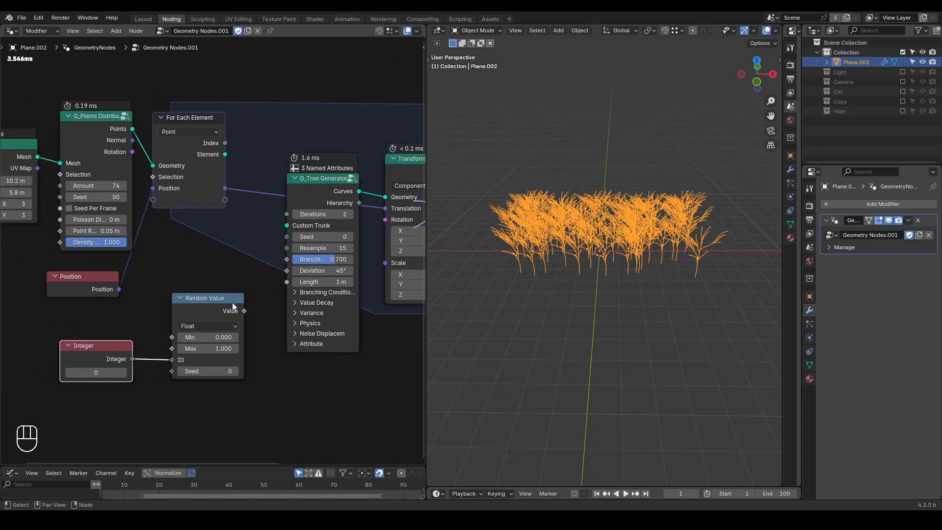
{"action": "left_click_drag", "start_coordinate": [225, 143], "coordinate": [282, 241]}
{"action": "mouse_move", "coordinate": [563, 319]}
{"action": "middle_mouse_down"}
{"action": "mouse_move", "coordinate": [567, 284]}
{"action": "mouse_move", "coordinate": [569, 308]}
{"action": "middle_mouse_up"}
Step: Replace the Integer link on the Random Value's ID with the zone's Index, and connect Value to the Transform Geometry node's Scale
{"action": "middle_click_drag", "start_coordinate": [235, 321], "coordinate": [220, 303]}
{"action": "left_click_drag", "start_coordinate": [194, 287], "coordinate": [210, 280]}
{"action": "left_click_drag", "start_coordinate": [171, 334], "coordinate": [157, 337]}
{"action": "left_click_drag", "start_coordinate": [210, 136], "coordinate": [171, 334]}
{"action": "left_click_drag", "start_coordinate": [244, 285], "coordinate": [365, 250]}
{"action": "middle_click_drag", "start_coordinate": [529, 298], "coordinate": [566, 296]}
Step: Add a G_Random Rotation node with the zone's Index as its ID, and connect its output to the Transform Geometry node's Rotation
{"action": "left_click_drag", "start_coordinate": [213, 290], "coordinate": [276, 416]}
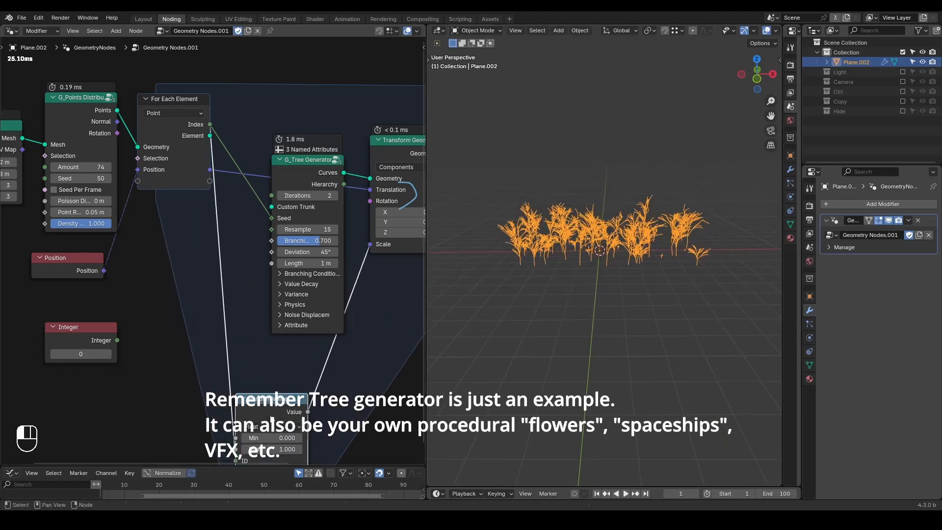
{"action": "key", "text": "ctrl+a"}
{"action": "type", "text": "random rot"}
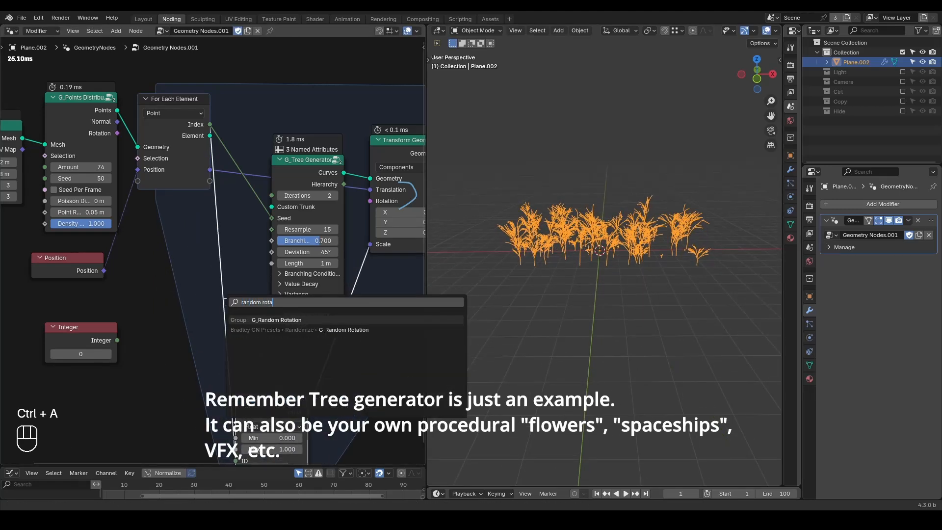
{"action": "key", "text": "Return"}
{"action": "left_click", "coordinate": [239, 273]}
{"action": "left_click_drag", "start_coordinate": [210, 124], "coordinate": [247, 359]}
{"action": "left_click_drag", "start_coordinate": [312, 292], "coordinate": [376, 202]}
Step: Enable Z Only on the G_Random Rotation node, and set the Random Value node's Min to 0.540
{"action": "middle_click_drag", "start_coordinate": [581, 300], "coordinate": [577, 319]}
{"action": "left_click", "coordinate": [248, 315]}
{"action": "middle_click_drag", "start_coordinate": [272, 437], "coordinate": [273, 381]}
{"action": "mouse_move", "coordinate": [528, 311]}
{"action": "middle_mouse_down"}
{"action": "mouse_move", "coordinate": [549, 324]}
{"action": "mouse_move", "coordinate": [535, 313]}
{"action": "middle_mouse_up"}
{"action": "scroll", "coordinate": [534, 313], "scroll_direction": "up", "scroll_amount": 2}
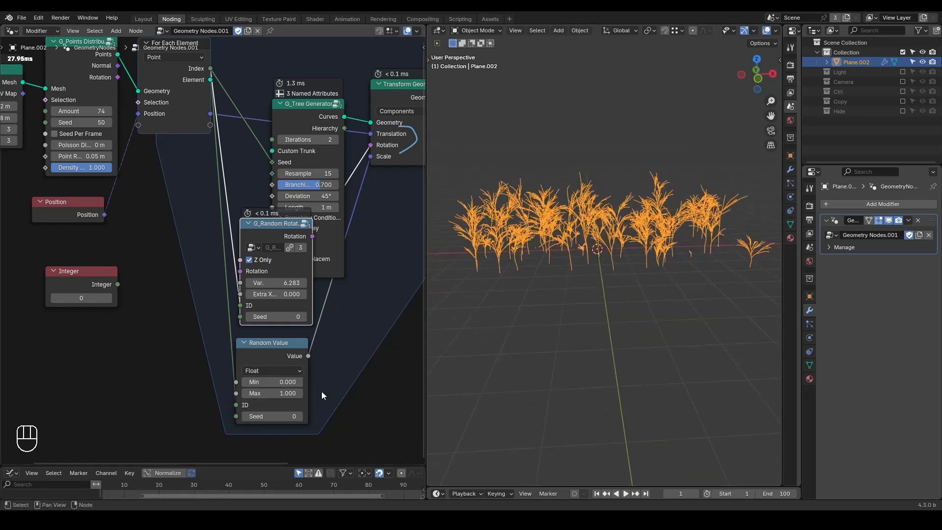
{"action": "left_click_drag", "start_coordinate": [284, 382], "coordinate": [326, 382], "text": "shift"}
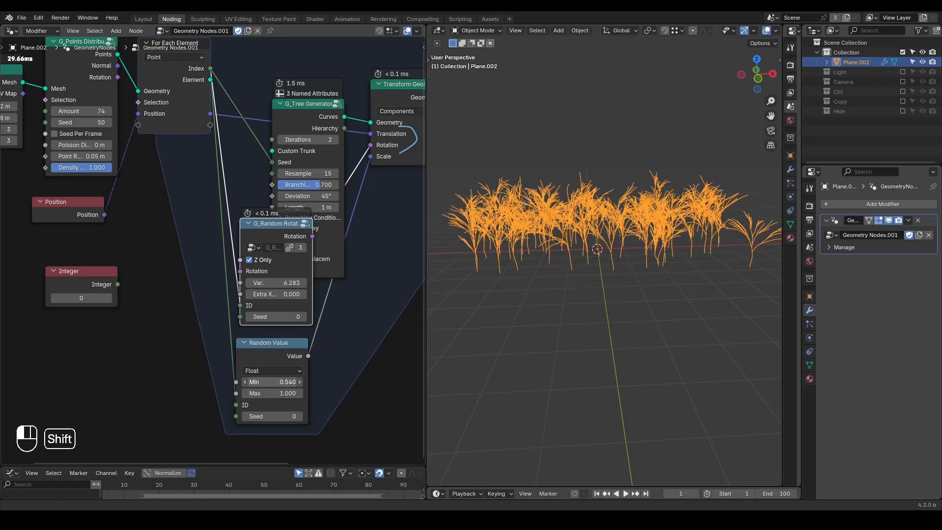
{"action": "middle_click_drag", "start_coordinate": [635, 268], "coordinate": [613, 281]}
Step: Set the Amount on the points distribution node to 15
{"action": "middle_click_drag", "start_coordinate": [215, 160], "coordinate": [348, 211]}
{"action": "left_click", "coordinate": [213, 161]}
{"action": "type", "text": "15"}
{"action": "key", "text": "Return"}
{"action": "middle_click_drag", "start_coordinate": [578, 257], "coordinate": [512, 240]}
Step: Set the G_Tree Generator's Iterations to 4
{"action": "middle_click_drag", "start_coordinate": [392, 206], "coordinate": [240, 193]}
{"action": "left_click", "coordinate": [318, 178]}
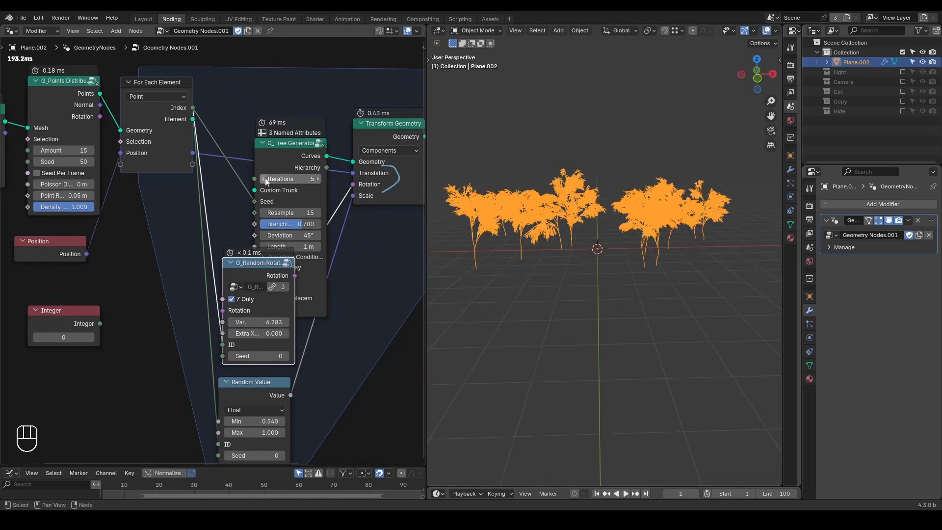
{"action": "left_click_drag", "start_coordinate": [320, 179], "coordinate": [296, 178]}
{"action": "left_click", "coordinate": [317, 178]}
{"action": "left_click", "coordinate": [317, 178]}
{"action": "middle_click_drag", "start_coordinate": [596, 253], "coordinate": [600, 275]}
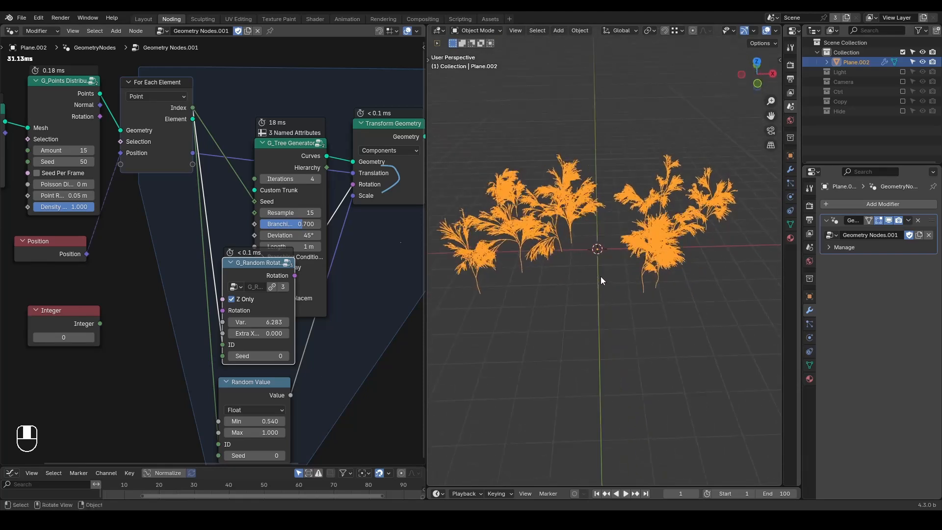
{"action": "middle_click_drag", "start_coordinate": [246, 110], "coordinate": [260, 176]}
{"action": "scroll", "coordinate": [237, 163], "scroll_direction": "down", "scroll_amount": 1}
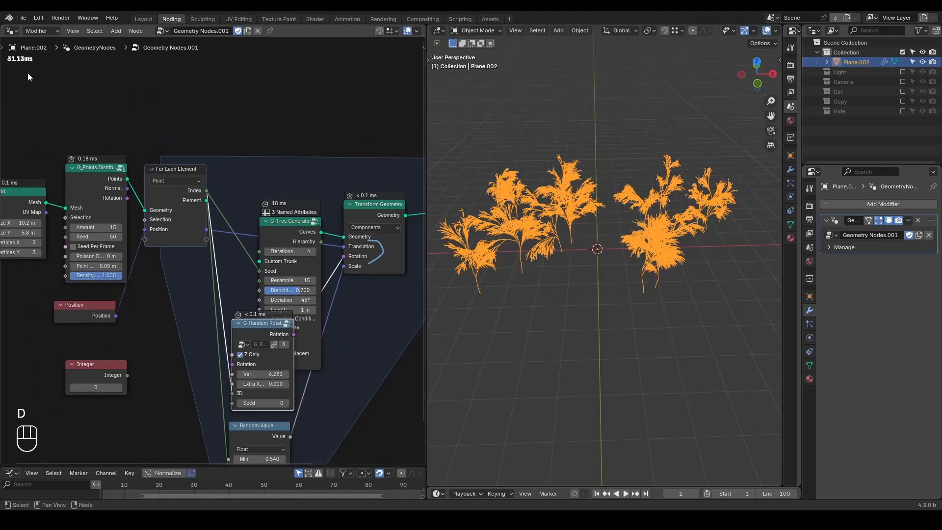
Step: Switch the modifier to the "Geometry Nodes" node tree and underline its evaluation time with an annotation
{"action": "middle_click_drag", "start_coordinate": [213, 211], "coordinate": [302, 178]}
{"action": "scroll", "coordinate": [302, 177], "scroll_direction": "up", "scroll_amount": 1}
{"action": "key", "text": "d"}
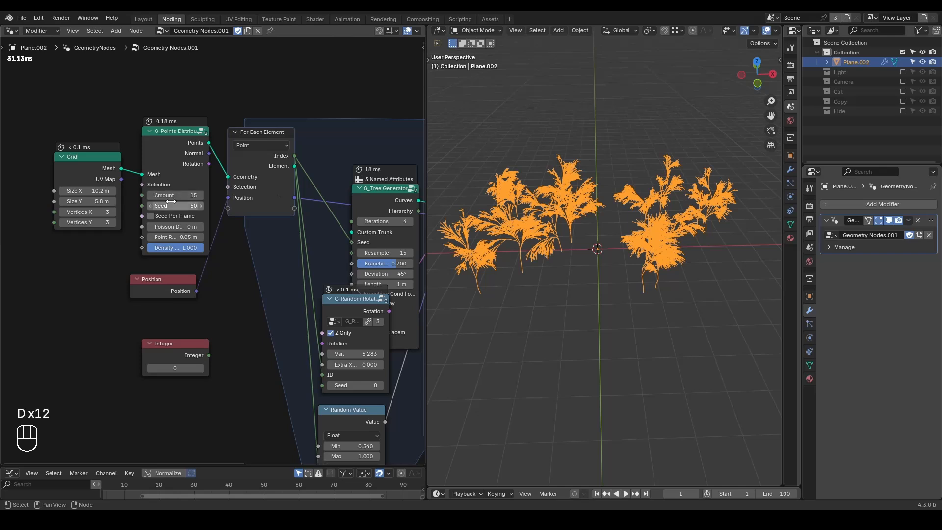
{"action": "left_click", "coordinate": [161, 32]}
{"action": "left_click", "coordinate": [187, 48]}
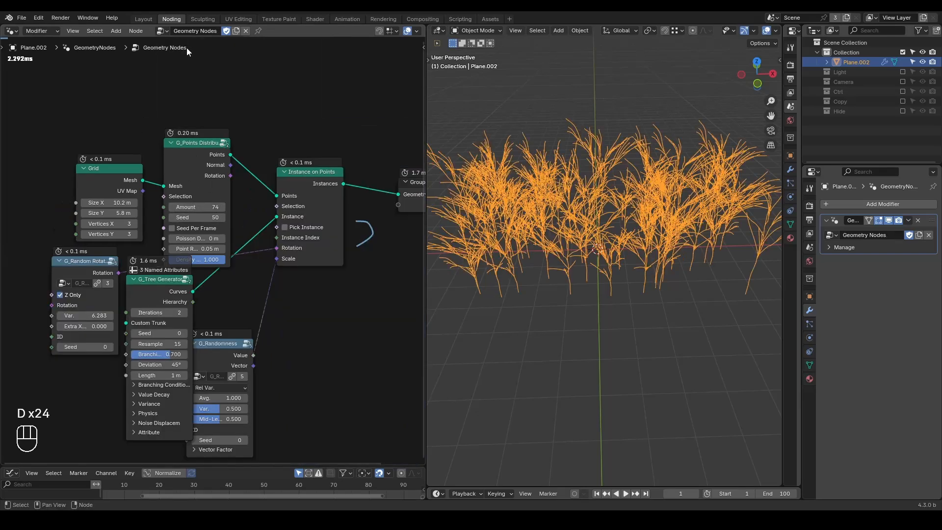
{"action": "key", "text": "d"}
{"action": "left_click_drag", "start_coordinate": [7, 67], "coordinate": [62, 66]}
Step: Set the Amount on the points distribution node to 694 and the G_Tree Generator's Iterations to 5
{"action": "left_click_drag", "start_coordinate": [199, 206], "coordinate": [257, 207]}
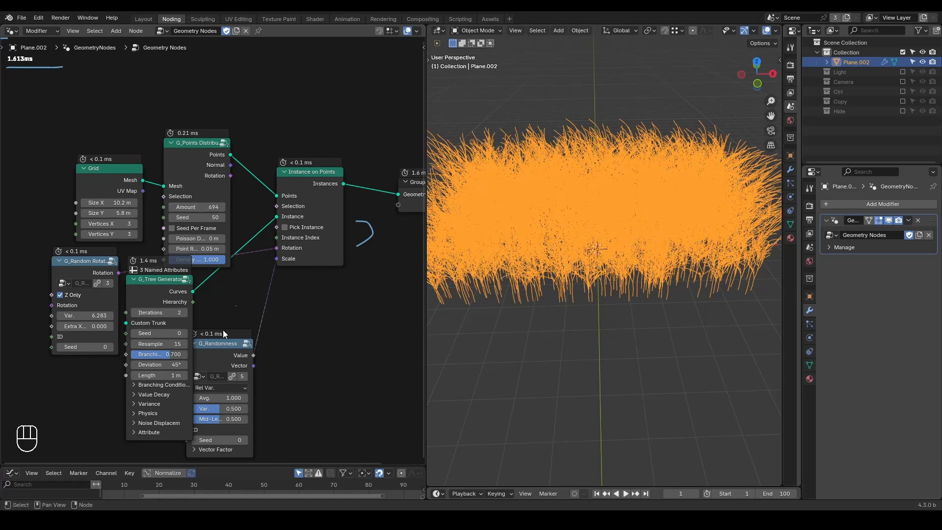
{"action": "left_click", "coordinate": [185, 312]}
{"action": "left_click", "coordinate": [186, 309]}
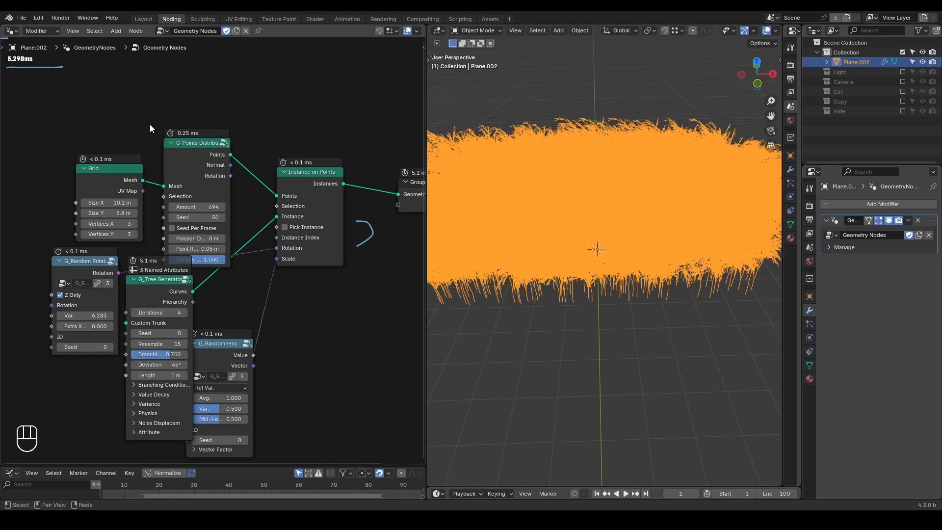
{"action": "left_click", "coordinate": [183, 313]}
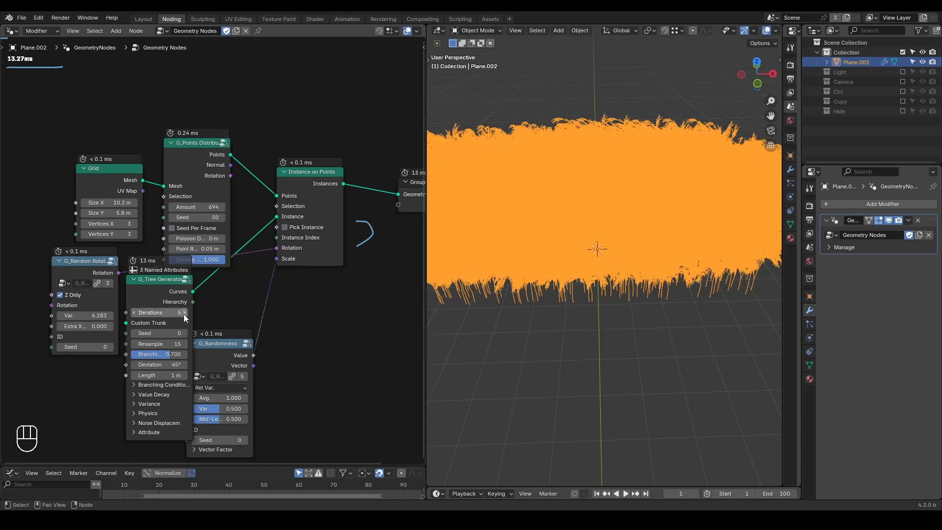
{"action": "middle_click_drag", "start_coordinate": [481, 329], "coordinate": [493, 307]}
{"action": "scroll", "coordinate": [493, 307], "scroll_direction": "down", "scroll_amount": 4}
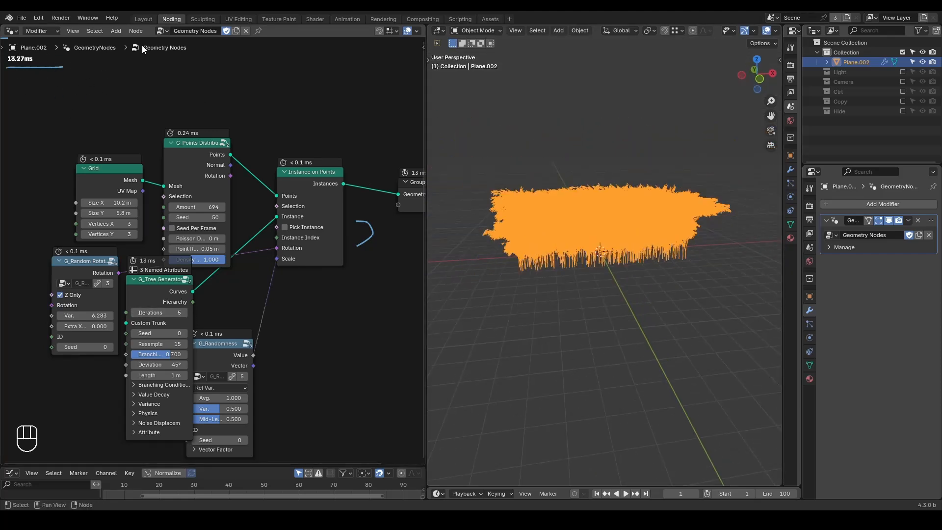
Step: Circle the Instances output of the Instance on Points node with an annotation
{"action": "middle_click_drag", "start_coordinate": [286, 146], "coordinate": [271, 142]}
{"action": "key", "text": "d"}
{"action": "mouse_move", "coordinate": [295, 168]}
{"action": "left_mouse_down"}
{"action": "mouse_move", "coordinate": [316, 167]}
{"action": "mouse_move", "coordinate": [297, 167]}
{"action": "left_mouse_up"}
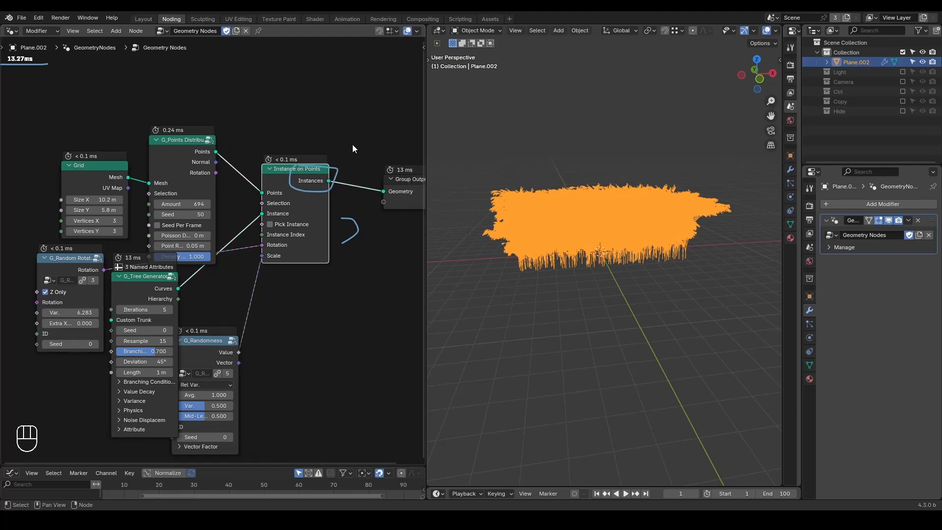
Step: Switch the modifier back to the "Geometry Nodes.001" node tree containing the For Each Element zone
{"action": "left_click", "coordinate": [159, 33]}
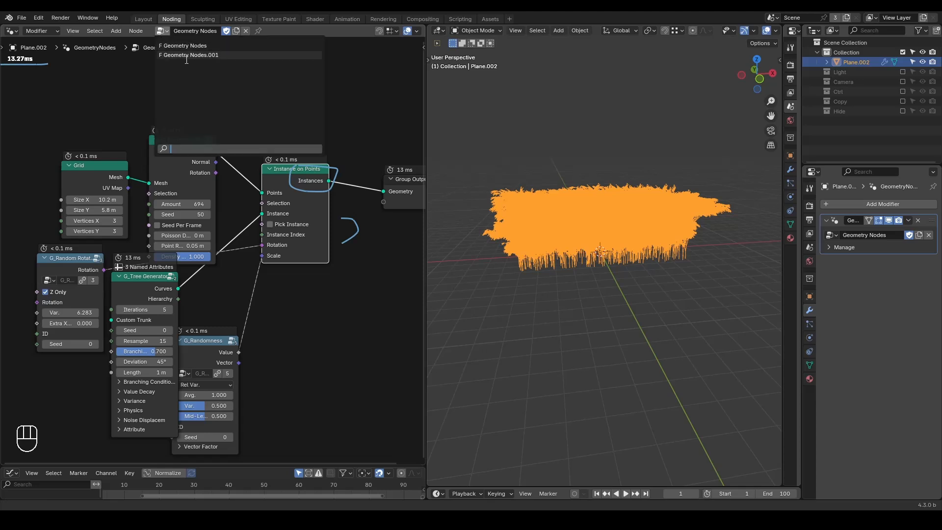
{"action": "left_click", "coordinate": [180, 57]}
{"action": "middle_click_drag", "start_coordinate": [329, 211], "coordinate": [213, 163]}
{"action": "scroll", "coordinate": [589, 289], "scroll_direction": "up", "scroll_amount": 4}
{"action": "middle_click_drag", "start_coordinate": [588, 290], "coordinate": [598, 291]}
{"action": "scroll", "coordinate": [598, 291], "scroll_direction": "down", "scroll_amount": 2}
{"action": "middle_click_drag", "start_coordinate": [134, 194], "coordinate": [302, 164]}
{"action": "scroll", "coordinate": [302, 163], "scroll_direction": "down", "scroll_amount": 2}
Step: Set the Amount on the points distribution node feeding the zone to 45
{"action": "left_click", "coordinate": [146, 146]}
{"action": "left_click", "coordinate": [146, 145]}
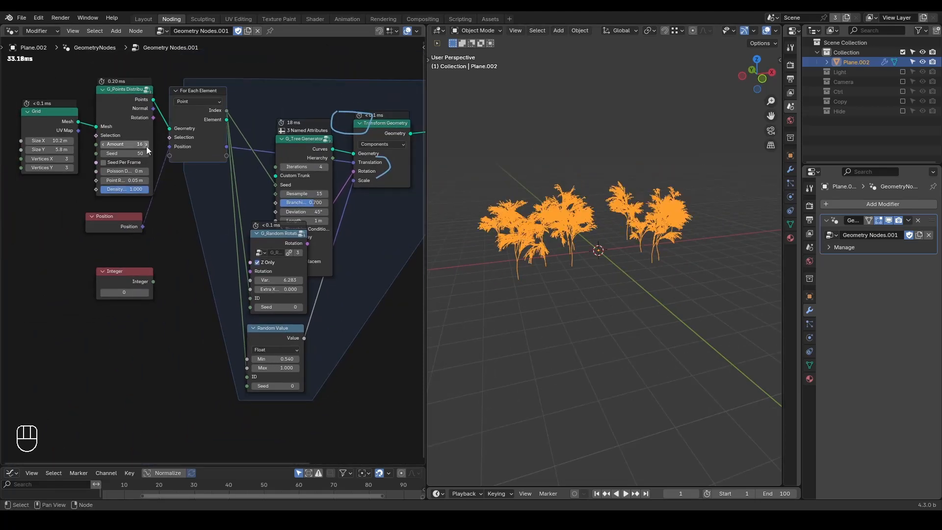
{"action": "left_click", "coordinate": [146, 146]}
{"action": "left_click", "coordinate": [146, 146]}
{"action": "left_click", "coordinate": [146, 146]}
{"action": "left_click", "coordinate": [136, 146]}
{"action": "type", "text": "35"}
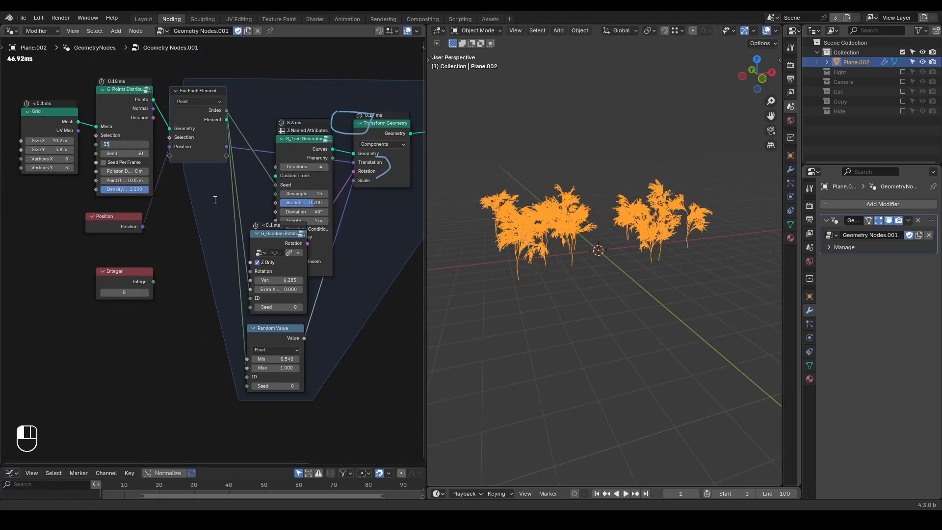
{"action": "left_click", "coordinate": [215, 200]}
{"action": "left_click", "coordinate": [130, 145]}
{"action": "type", "text": "45"}
{"action": "left_click", "coordinate": [213, 204]}
{"action": "mouse_move", "coordinate": [669, 236]}
{"action": "middle_mouse_down"}
{"action": "mouse_move", "coordinate": [652, 265]}
{"action": "mouse_move", "coordinate": [658, 248]}
{"action": "middle_mouse_up"}
Step: Underline the tree's evaluation time with an annotation, and erase all annotations from the node editor
{"action": "middle_click_drag", "start_coordinate": [255, 186], "coordinate": [166, 208]}
{"action": "key", "text": "d"}
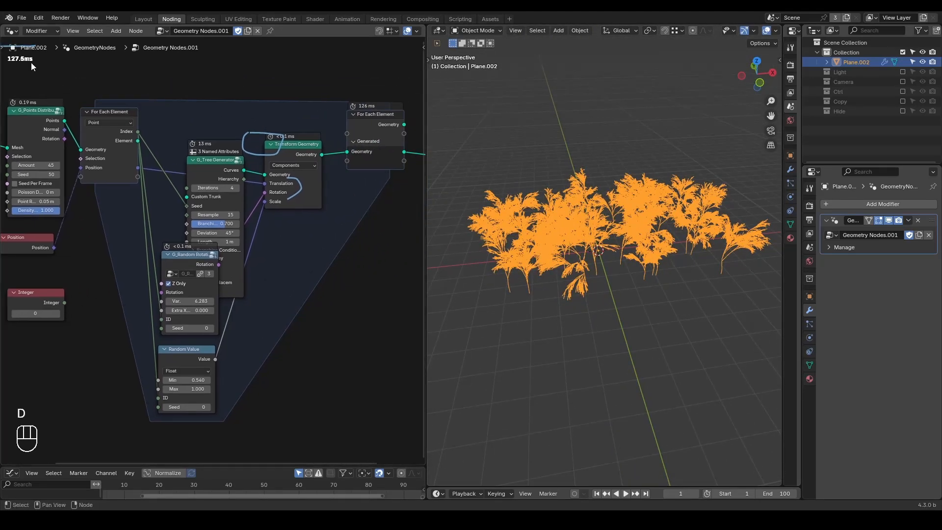
{"action": "mouse_move", "coordinate": [29, 68]}
{"action": "left_mouse_down"}
{"action": "mouse_move", "coordinate": [40, 53]}
{"action": "mouse_move", "coordinate": [4, 71]}
{"action": "left_mouse_up"}
{"action": "key", "text": "shift+ctrl+alt+q"}
{"action": "scroll", "coordinate": [186, 109], "scroll_direction": "down", "scroll_amount": 2}
{"action": "mouse_move", "coordinate": [204, 140]}
{"action": "right_mouse_down"}
{"action": "mouse_move", "coordinate": [98, 120]}
{"action": "mouse_move", "coordinate": [357, 157]}
{"action": "mouse_move", "coordinate": [350, 237]}
{"action": "mouse_move", "coordinate": [203, 264]}
{"action": "right_mouse_up"}
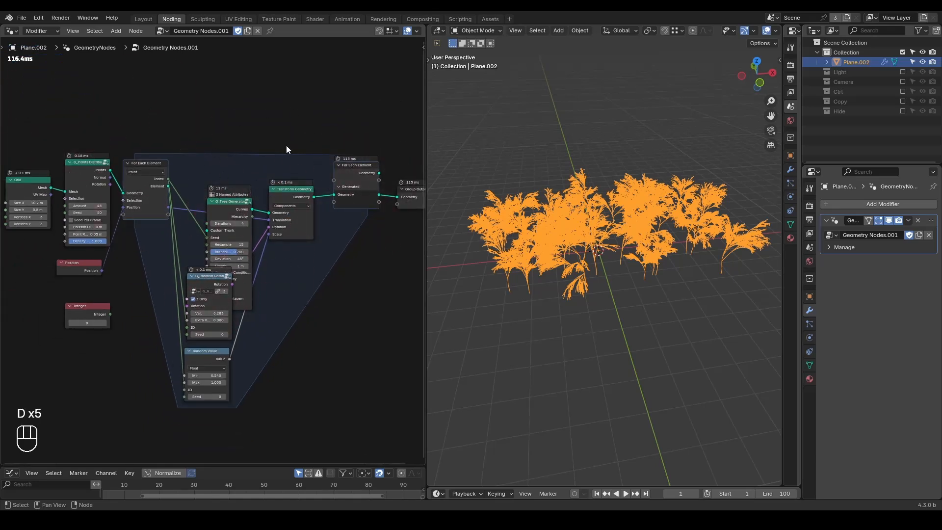
Step: Circle the Points output of the points distribution node with an annotation
{"action": "scroll", "coordinate": [134, 143], "scroll_direction": "up", "scroll_amount": 3}
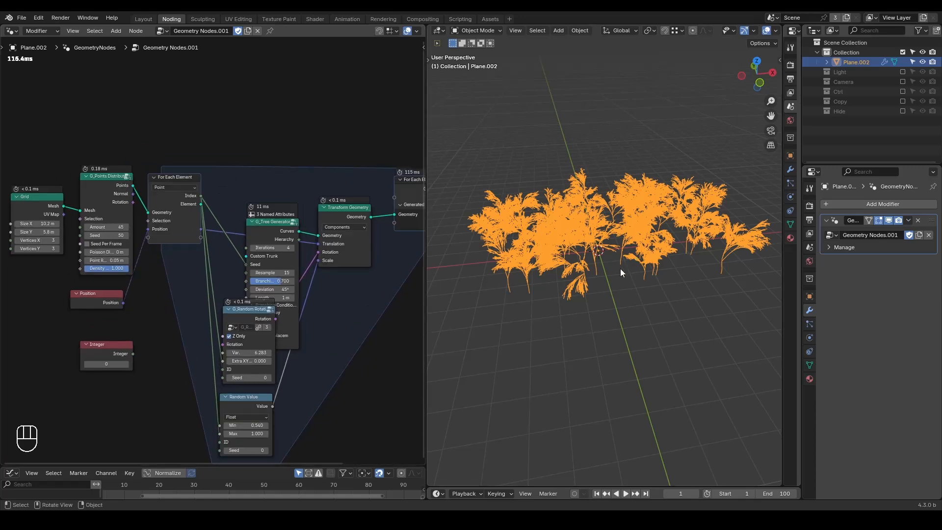
{"action": "middle_click_drag", "start_coordinate": [620, 269], "coordinate": [632, 250]}
{"action": "middle_click_drag", "start_coordinate": [160, 216], "coordinate": [190, 211]}
{"action": "scroll", "coordinate": [184, 198], "scroll_direction": "up", "scroll_amount": 1}
{"action": "key", "text": "d"}
{"action": "left_click_drag", "start_coordinate": [138, 166], "coordinate": [173, 170]}
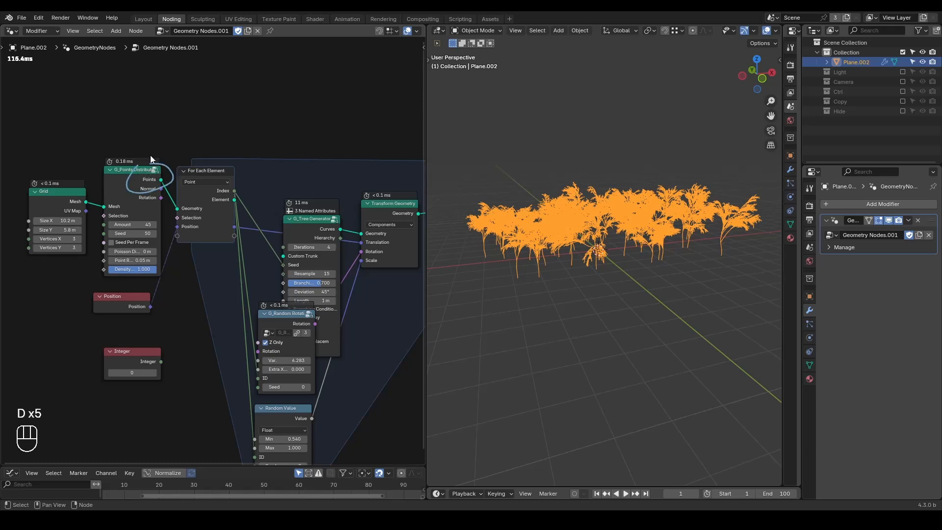
Step: Move the Grid and points distribution nodes up and away from the zone to free space below them
{"action": "right_click_drag", "start_coordinate": [189, 134], "coordinate": [72, 249]}
{"action": "left_click_drag", "start_coordinate": [147, 126], "coordinate": [25, 231]}
{"action": "key", "text": "g"}
{"action": "left_click", "coordinate": [7, 125]}
{"action": "left_click", "coordinate": [104, 229]}
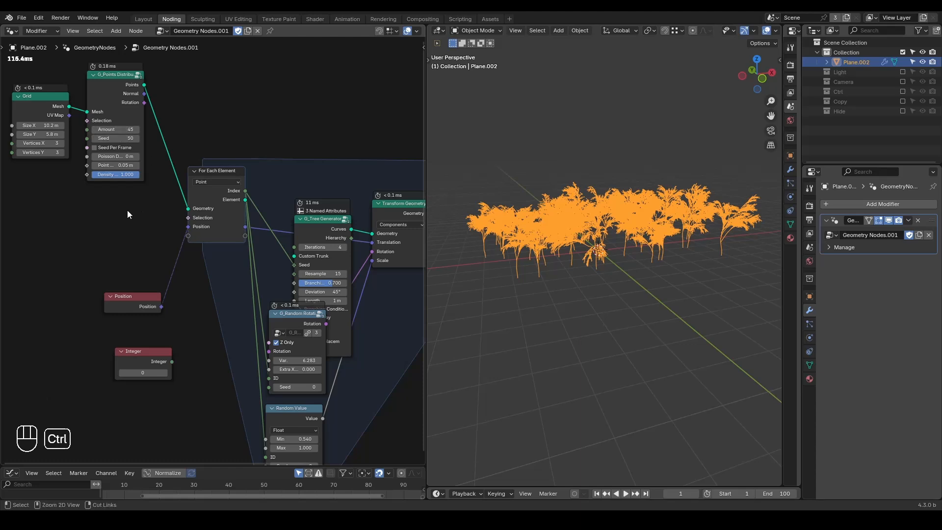
Step: Add a Points node with Count 29 and connect its Points output to the zone's Geometry input
{"action": "key", "text": "ctrl+a"}
{"action": "type", "text": "point"}
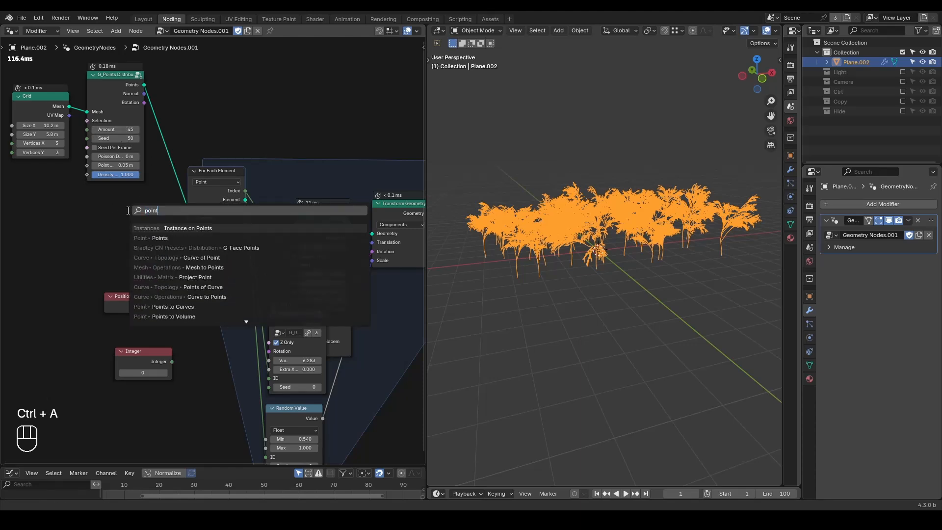
{"action": "left_click", "coordinate": [159, 238]}
{"action": "left_click", "coordinate": [86, 198]}
{"action": "left_click_drag", "start_coordinate": [144, 211], "coordinate": [188, 209]}
{"action": "left_click_drag", "start_coordinate": [112, 223], "coordinate": [591, 275]}
{"action": "scroll", "coordinate": [592, 275], "scroll_direction": "up", "scroll_amount": 2}
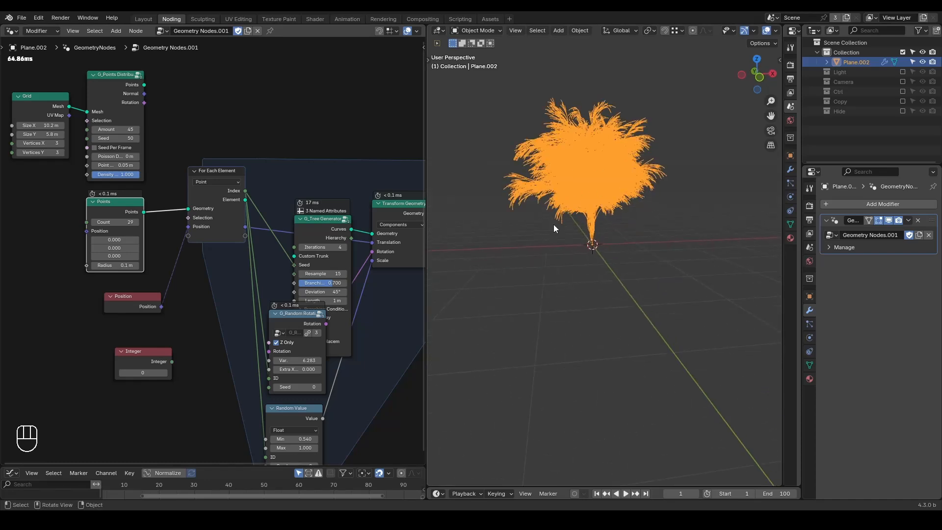
Step: Cut the Transform Geometry node's Translation link and dissolve the node, keeping the G_Tree Generator linked to the zone output
{"action": "right_click_drag", "start_coordinate": [285, 224], "coordinate": [289, 242], "text": "ctrl"}
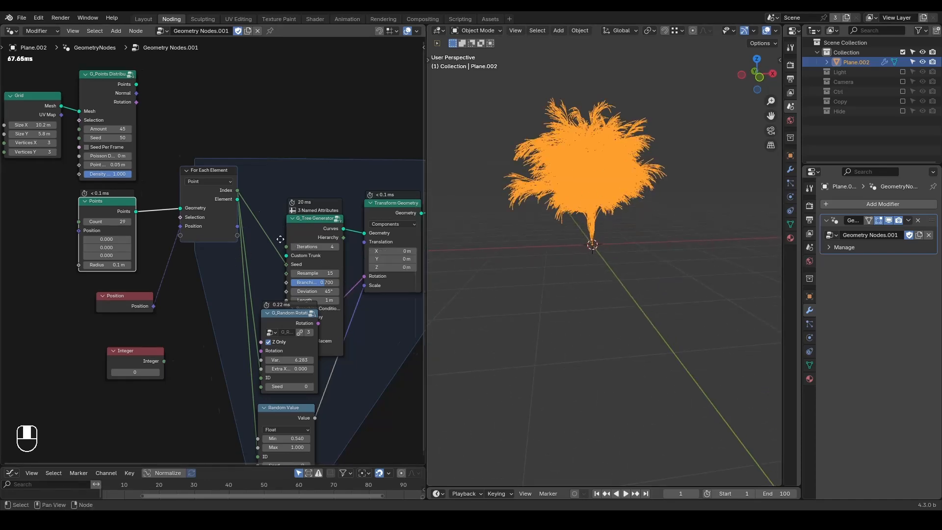
{"action": "middle_click_drag", "start_coordinate": [371, 222], "coordinate": [331, 216]}
{"action": "key", "text": "ctrl+x"}
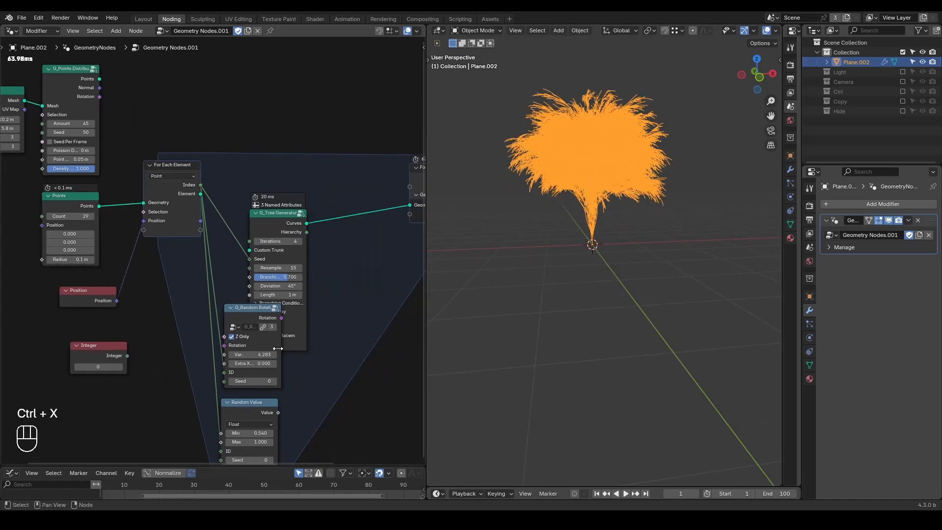
{"action": "left_click", "coordinate": [252, 412]}
Step: Disconnect the Position node from the zone and remove the zone's Position input item
{"action": "right_click_drag", "start_coordinate": [118, 260], "coordinate": [184, 228], "text": "ctrl"}
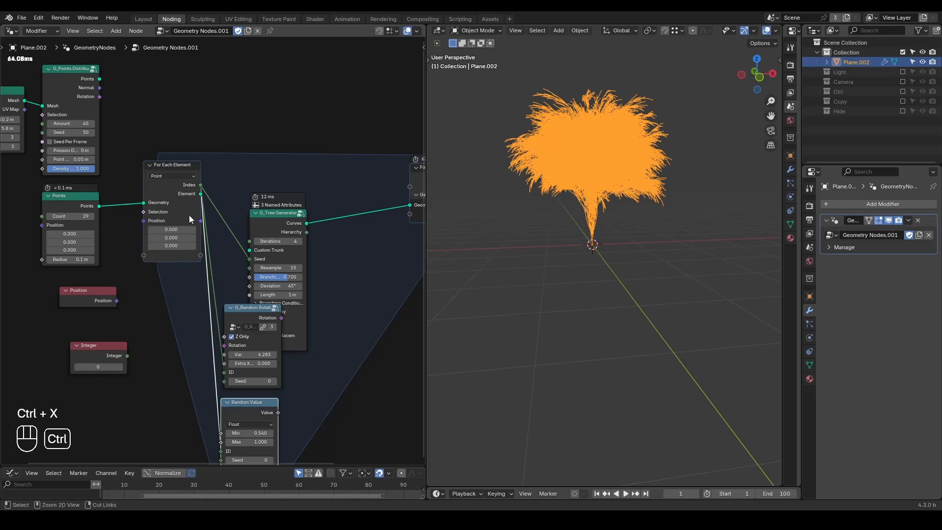
{"action": "left_click", "coordinate": [180, 168]}
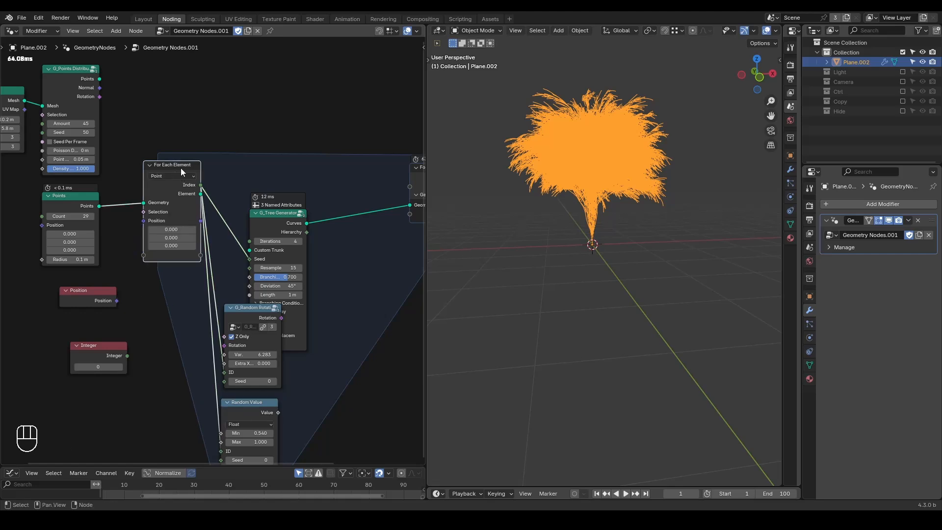
{"action": "key", "text": "n"}
{"action": "key", "text": "n"}
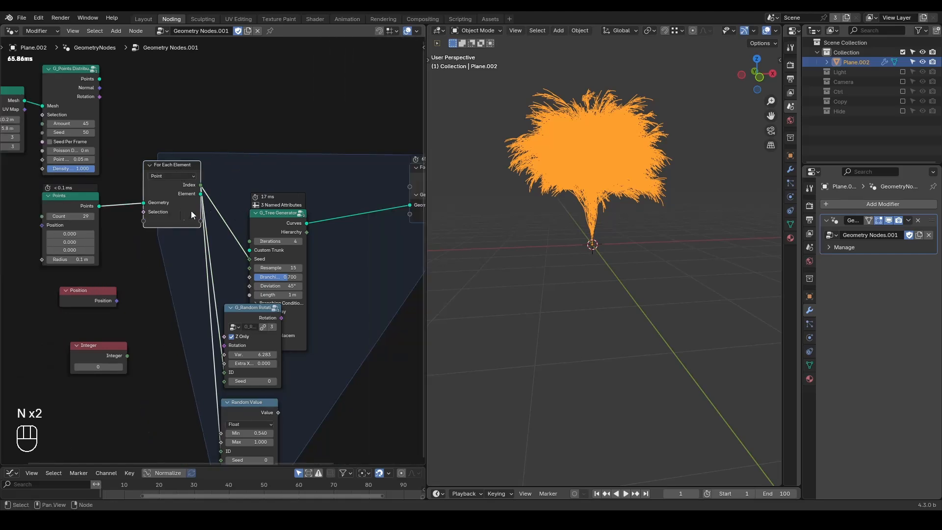
Step: Move the G_Tree Generator node clear of the G_Random Rotation node inside the zone
{"action": "middle_click_drag", "start_coordinate": [275, 224], "coordinate": [211, 221]}
{"action": "left_click_drag", "start_coordinate": [211, 220], "coordinate": [263, 167]}
{"action": "left_click", "coordinate": [263, 168]}
{"action": "mouse_move", "coordinate": [675, 272]}
{"action": "middle_mouse_down"}
{"action": "mouse_move", "coordinate": [696, 281]}
{"action": "mouse_move", "coordinate": [663, 294]}
{"action": "mouse_move", "coordinate": [675, 280]}
{"action": "middle_mouse_up"}
{"action": "left_click_drag", "start_coordinate": [601, 225], "coordinate": [574, 219]}
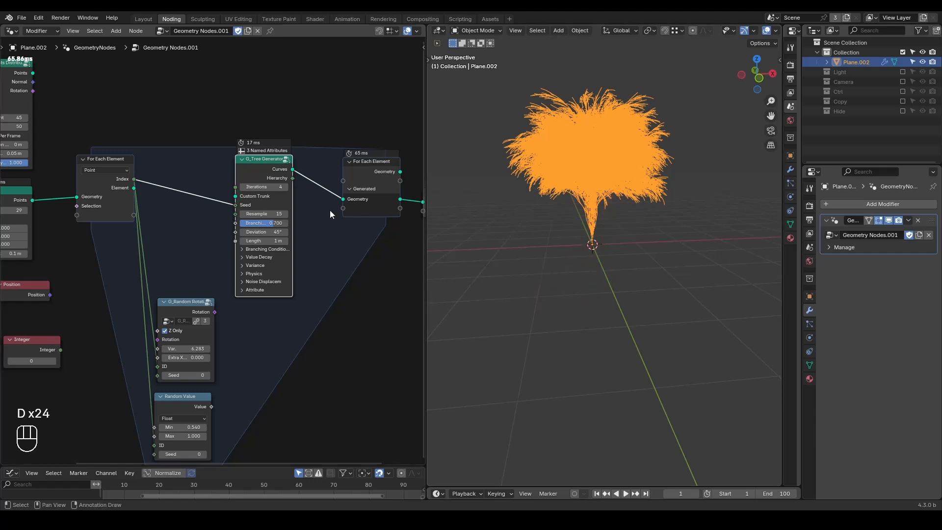
Step: Insert a Geometry to Instance node between the G_Tree Generator and the zone's output
{"action": "middle_click_drag", "start_coordinate": [329, 210], "coordinate": [297, 220]}
{"action": "left_click_drag", "start_coordinate": [232, 179], "coordinate": [168, 182]}
{"action": "key", "text": "ctrl+a"}
{"action": "type", "text": "geometry to i"}
{"action": "key", "text": "Return"}
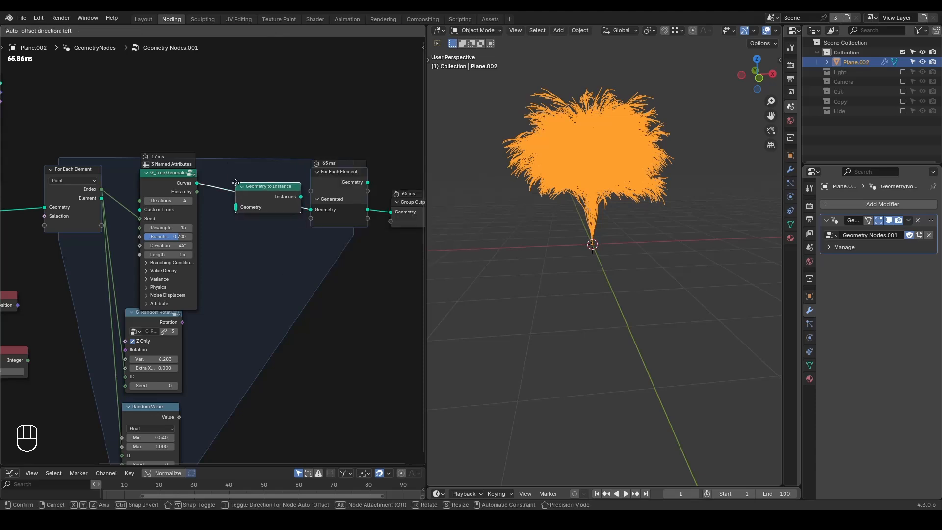
{"action": "left_click", "coordinate": [229, 182]}
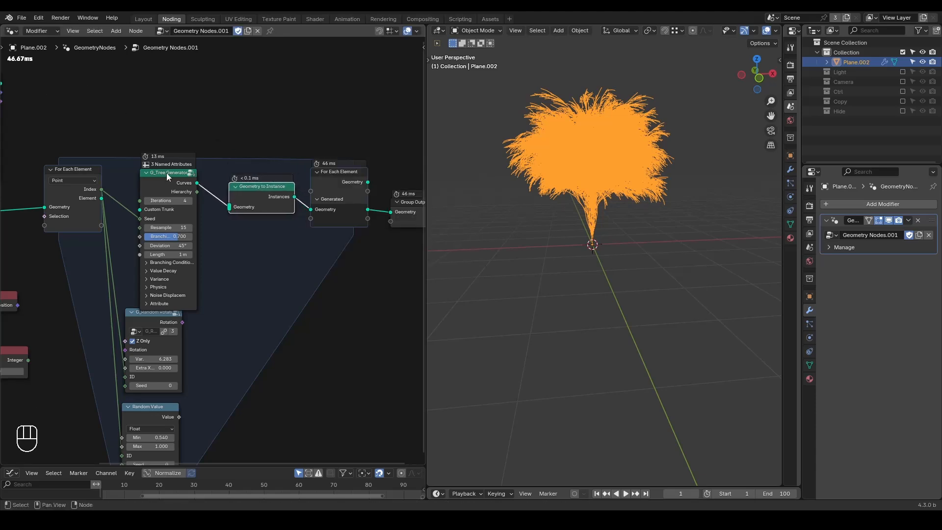
{"action": "left_click_drag", "start_coordinate": [166, 172], "coordinate": [186, 178]}
Step: Preview the zone's output in a temporary Viewer, and toggle muting of Geometry to Instance to compare evaluation times
{"action": "left_click", "coordinate": [352, 199], "text": "ctrl+shift"}
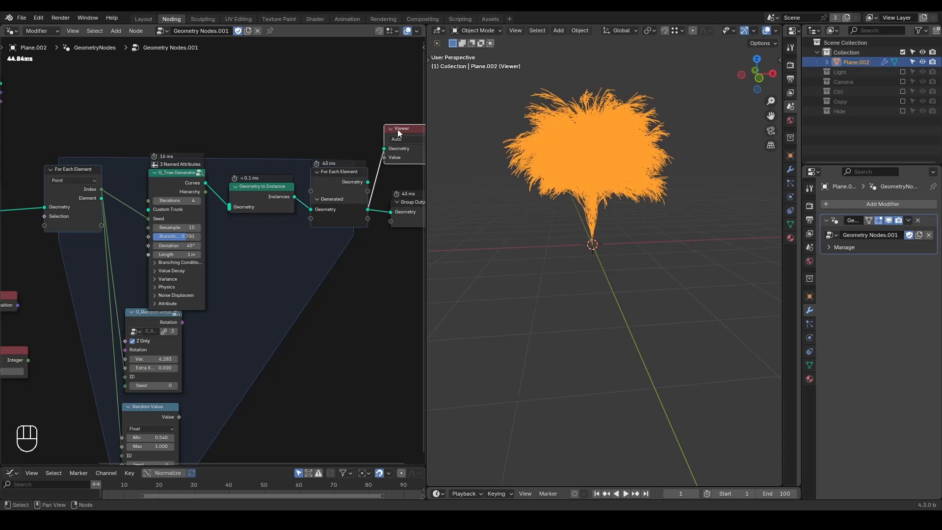
{"action": "key", "text": "x"}
{"action": "left_click", "coordinate": [254, 189]}
{"action": "key", "text": "m"}
{"action": "key", "text": "m"}
{"action": "key", "text": "m"}
{"action": "key", "text": "m"}
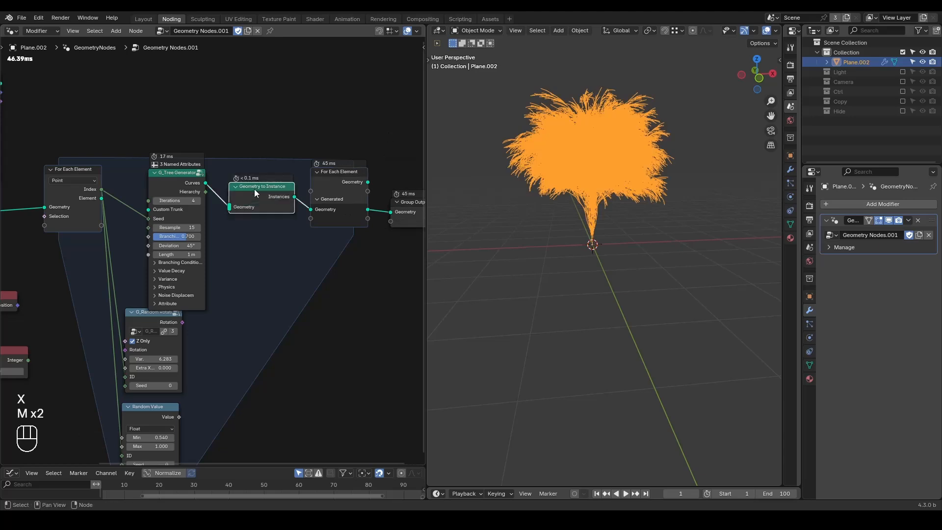
{"action": "middle_click_drag", "start_coordinate": [218, 230], "coordinate": [297, 225]}
{"action": "scroll", "coordinate": [298, 225], "scroll_direction": "up", "scroll_amount": 3}
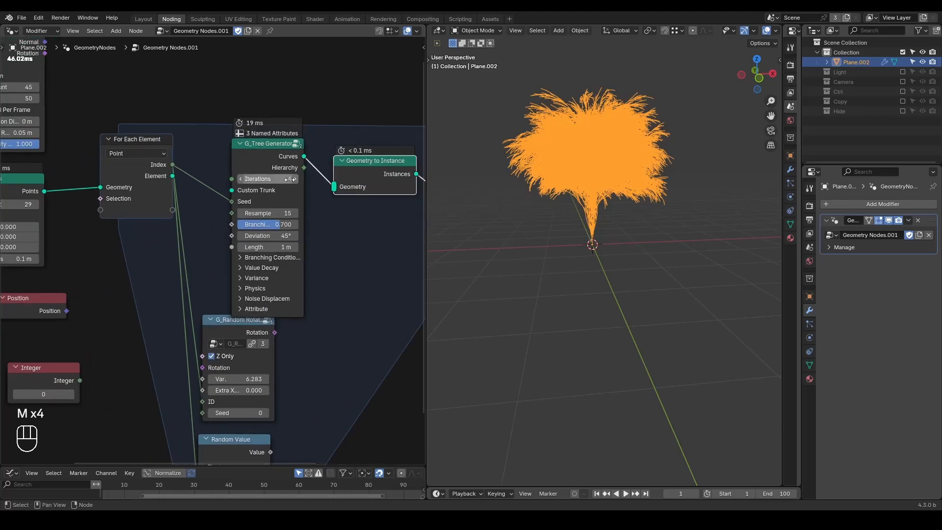
Step: Increase the Count on the Points node feeding the zone
{"action": "middle_click_drag", "start_coordinate": [59, 209], "coordinate": [147, 192]}
{"action": "left_click_drag", "start_coordinate": [115, 188], "coordinate": [171, 188]}
{"action": "middle_click_drag", "start_coordinate": [382, 188], "coordinate": [198, 207]}
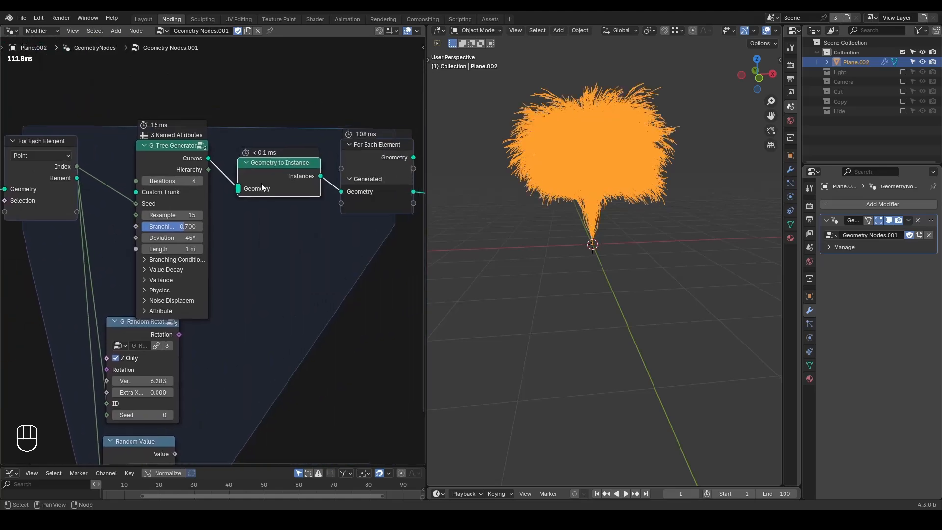
Step: Mute and unmute the Geometry to Instance node repeatedly to compare evaluation times at the higher point count
{"action": "key", "text": "m"}
{"action": "key", "text": "m"}
{"action": "scroll", "coordinate": [269, 216], "scroll_direction": "down", "scroll_amount": 3}
{"action": "middle_click_drag", "start_coordinate": [269, 216], "coordinate": [235, 217]}
{"action": "key", "text": "m"}
{"action": "key", "text": "m"}
{"action": "key", "text": "m"}
{"action": "key", "text": "m"}
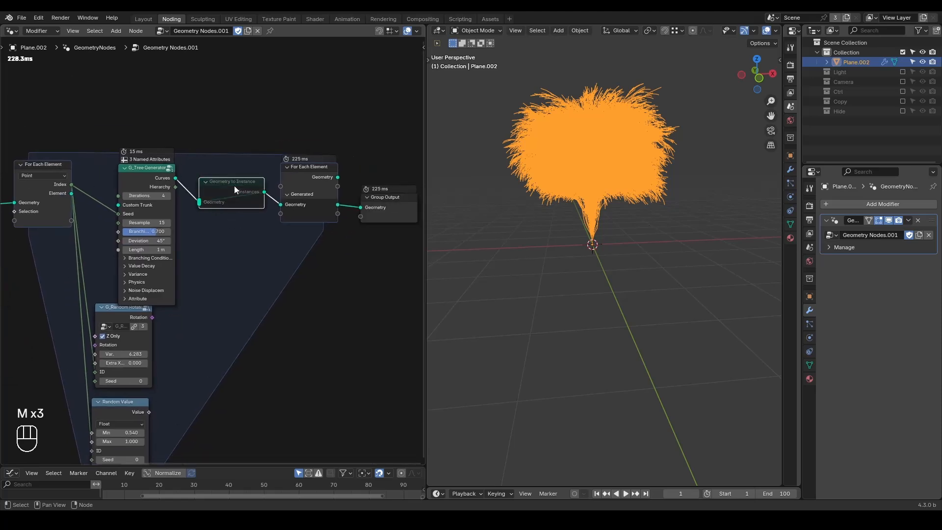
Step: Set the Points node's Count to 5
{"action": "middle_click_drag", "start_coordinate": [233, 186], "coordinate": [362, 147]}
{"action": "left_click", "coordinate": [69, 177]}
{"action": "type", "text": "75"}
{"action": "key", "text": "Return"}
{"action": "middle_click_drag", "start_coordinate": [195, 213], "coordinate": [161, 221]}
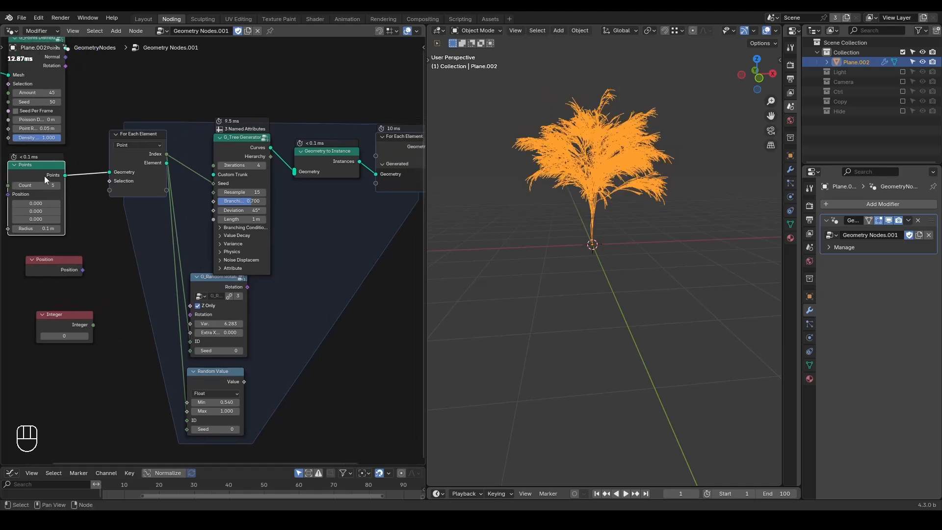
Step: Add an Instance on Points node outside and above the zone
{"action": "middle_click_drag", "start_coordinate": [304, 164], "coordinate": [224, 102]}
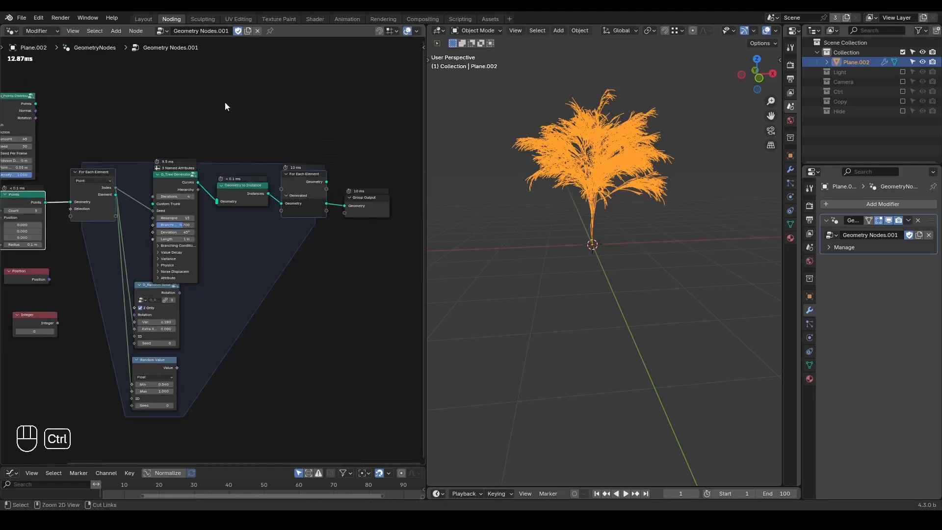
{"action": "key", "text": "ctrl+a"}
{"action": "type", "text": "instance on"}
{"action": "key", "text": "Return"}
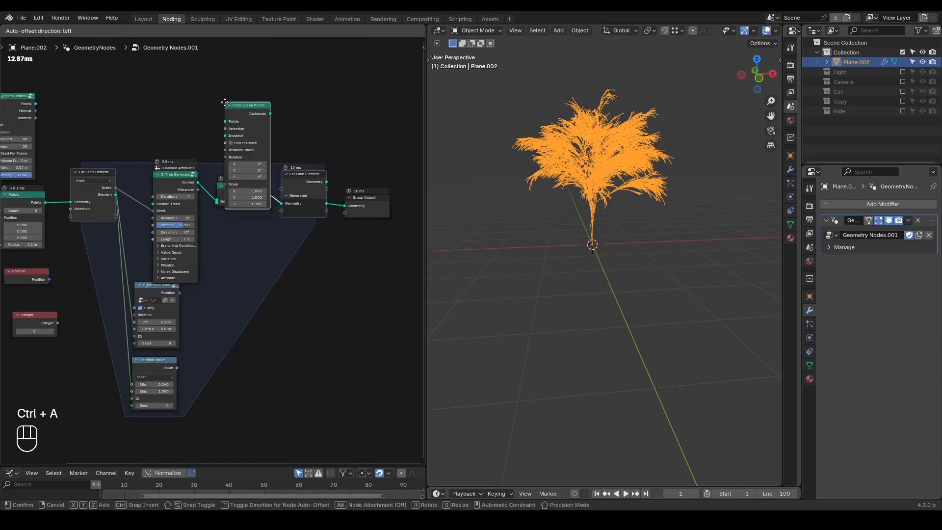
{"action": "left_click", "coordinate": [248, 52]}
Step: Connect the distributed points and the zone's generated geometry to Instance on Points, and route its Instances to the Group Output
{"action": "left_click_drag", "start_coordinate": [36, 105], "coordinate": [248, 79]}
{"action": "left_click_drag", "start_coordinate": [325, 181], "coordinate": [249, 87]}
{"action": "left_click", "coordinate": [276, 81], "text": "alt+shift"}
{"action": "middle_click_drag", "start_coordinate": [344, 159], "coordinate": [284, 164]}
{"action": "left_click_drag", "start_coordinate": [323, 201], "coordinate": [416, 178]}
{"action": "left_click_drag", "start_coordinate": [222, 61], "coordinate": [334, 148]}
Step: Enable Pick Instance on the Instance on Points node
{"action": "scroll", "coordinate": [327, 199], "scroll_direction": "up", "scroll_amount": 2}
{"action": "left_click_drag", "start_coordinate": [291, 187], "coordinate": [346, 126]}
{"action": "left_click", "coordinate": [367, 136]}
{"action": "scroll", "coordinate": [558, 226], "scroll_direction": "down", "scroll_amount": 3}
{"action": "middle_click_drag", "start_coordinate": [558, 227], "coordinate": [564, 208]}
Step: Move the G_Random Rotation and Random Value nodes out of the zone, near Instance on Points
{"action": "middle_click_drag", "start_coordinate": [208, 270], "coordinate": [243, 225]}
{"action": "left_click_drag", "start_coordinate": [114, 289], "coordinate": [348, 227]}
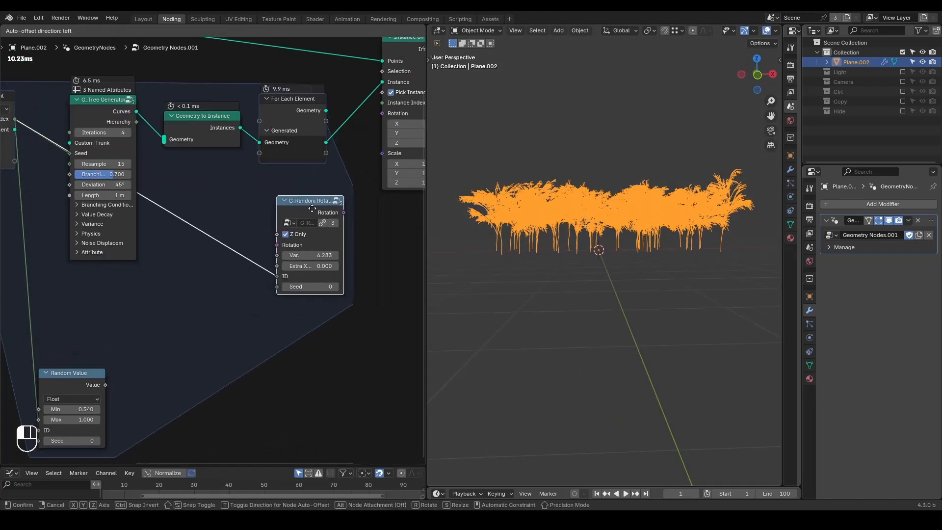
{"action": "left_click_drag", "start_coordinate": [81, 373], "coordinate": [333, 310]}
Step: Cut both random nodes' links to the zone's Index, and connect G_Random Rotation to the Rotation of Instance on Points
{"action": "right_click_drag", "start_coordinate": [242, 188], "coordinate": [198, 394], "text": "ctrl"}
{"action": "middle_click_drag", "start_coordinate": [292, 242], "coordinate": [234, 280]}
{"action": "left_click_drag", "start_coordinate": [284, 249], "coordinate": [322, 151]}
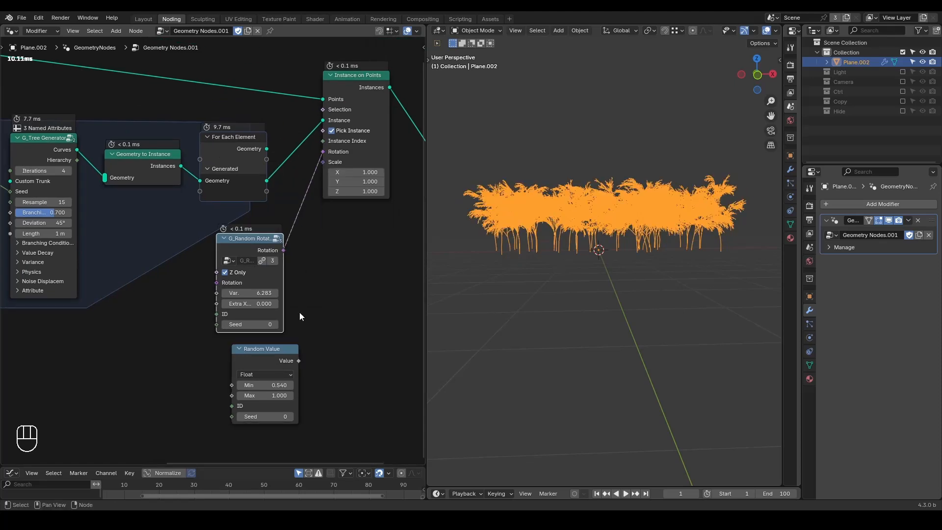
Step: Connect the Random Value output to the Scale of Instance on Points
{"action": "left_click_drag", "start_coordinate": [299, 362], "coordinate": [323, 164]}
{"action": "middle_click_drag", "start_coordinate": [643, 276], "coordinate": [635, 290]}
{"action": "scroll", "coordinate": [104, 225], "scroll_direction": "down", "scroll_amount": 2}
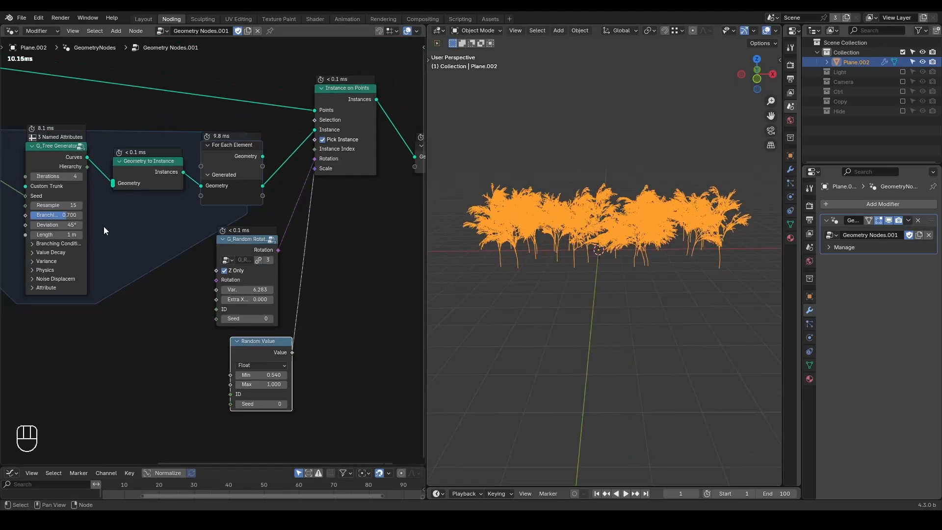
Step: Circle the point distribution node and the Points node with freehand annotations
{"action": "middle_click_drag", "start_coordinate": [64, 124], "coordinate": [166, 136]}
{"action": "key", "text": "d"}
{"action": "left_click_drag", "start_coordinate": [23, 45], "coordinate": [13, 48]}
{"action": "middle_click_drag", "start_coordinate": [92, 227], "coordinate": [262, 192]}
{"action": "scroll", "coordinate": [261, 192], "scroll_direction": "up", "scroll_amount": 1}
{"action": "middle_click_drag", "start_coordinate": [187, 187], "coordinate": [206, 246]}
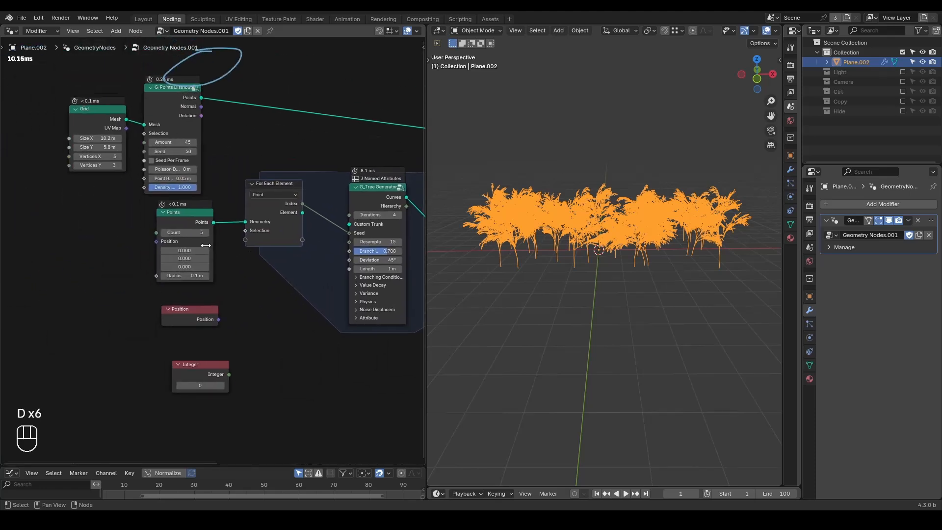
Step: Set the Amount of the point distribution node to 210
{"action": "mouse_move", "coordinate": [173, 142]}
{"action": "left_mouse_down"}
{"action": "mouse_move", "coordinate": [218, 142]}
{"action": "mouse_move", "coordinate": [164, 142]}
{"action": "left_mouse_up"}
{"action": "middle_click_drag", "start_coordinate": [299, 260], "coordinate": [222, 261]}
{"action": "scroll", "coordinate": [221, 260], "scroll_direction": "down", "scroll_amount": 1}
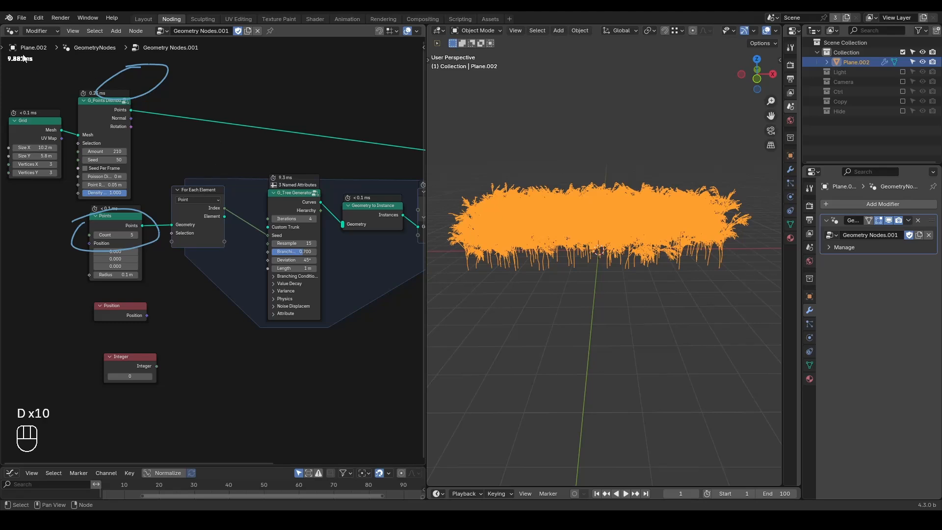
Step: Mark the total evaluation time with an annotation, and erase all annotations
{"action": "left_click_drag", "start_coordinate": [47, 48], "coordinate": [25, 51]}
{"action": "mouse_move", "coordinate": [49, 61]}
{"action": "right_mouse_down"}
{"action": "mouse_move", "coordinate": [26, 122]}
{"action": "mouse_move", "coordinate": [114, 264]}
{"action": "mouse_move", "coordinate": [188, 167]}
{"action": "mouse_move", "coordinate": [127, 298]}
{"action": "right_mouse_up"}
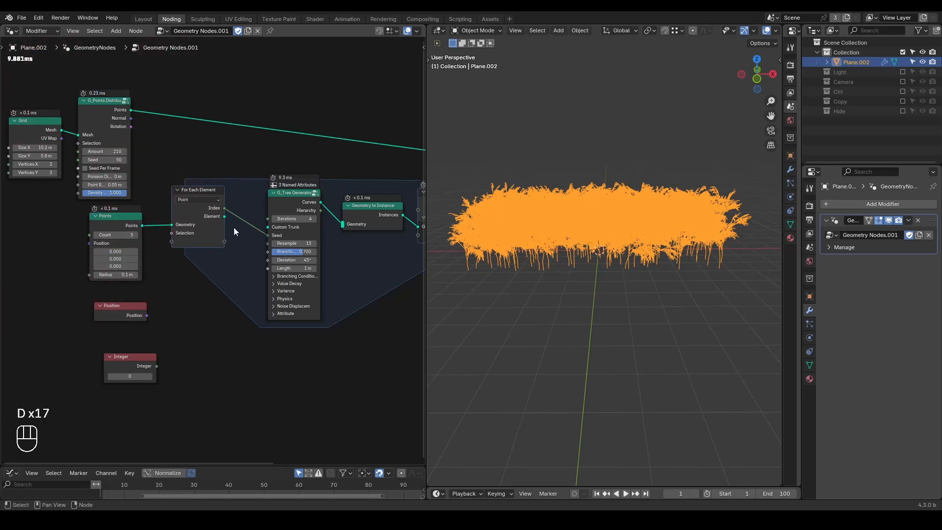
Step: Delete the unused Position and Integer nodes
{"action": "left_click_drag", "start_coordinate": [196, 302], "coordinate": [99, 393]}
{"action": "key", "text": "x"}
{"action": "scroll", "coordinate": [237, 337], "scroll_direction": "down", "scroll_amount": 2}
{"action": "middle_click_drag", "start_coordinate": [288, 343], "coordinate": [266, 344]}
{"action": "middle_click_drag", "start_coordinate": [279, 268], "coordinate": [256, 284]}
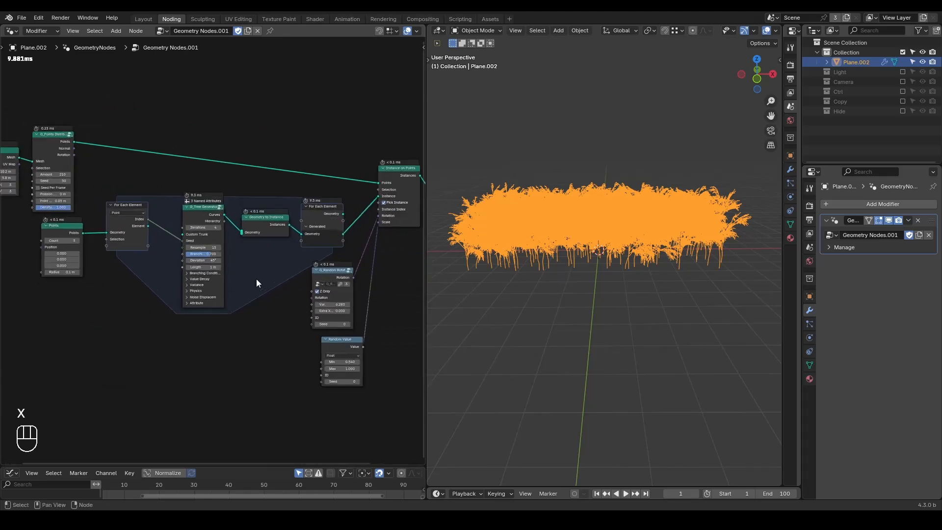
{"action": "key", "text": "shift+ctrl+alt+w"}
{"action": "key", "text": "shift+ctrl+alt+q"}
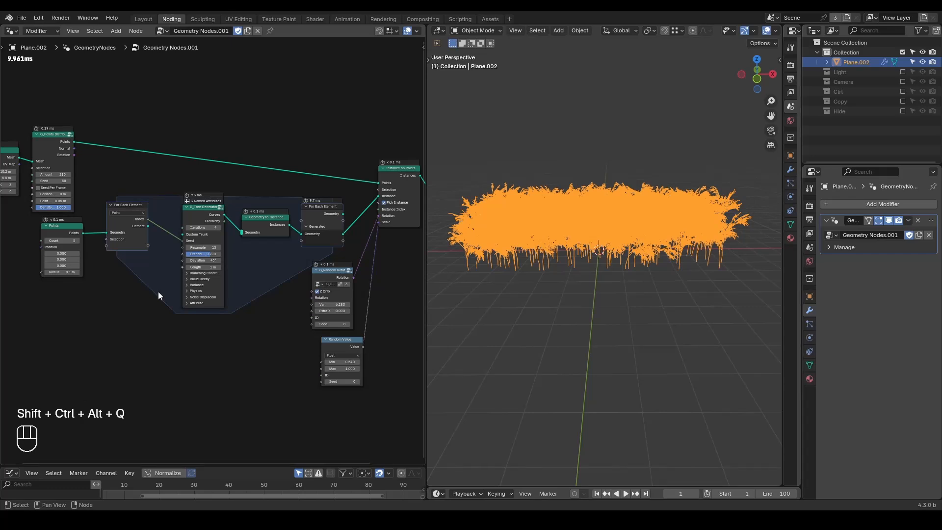
Step: Insert a Transform Geometry node between G_Tree Generator and Geometry to Instance inside the zone
{"action": "middle_click_drag", "start_coordinate": [103, 292], "coordinate": [202, 287]}
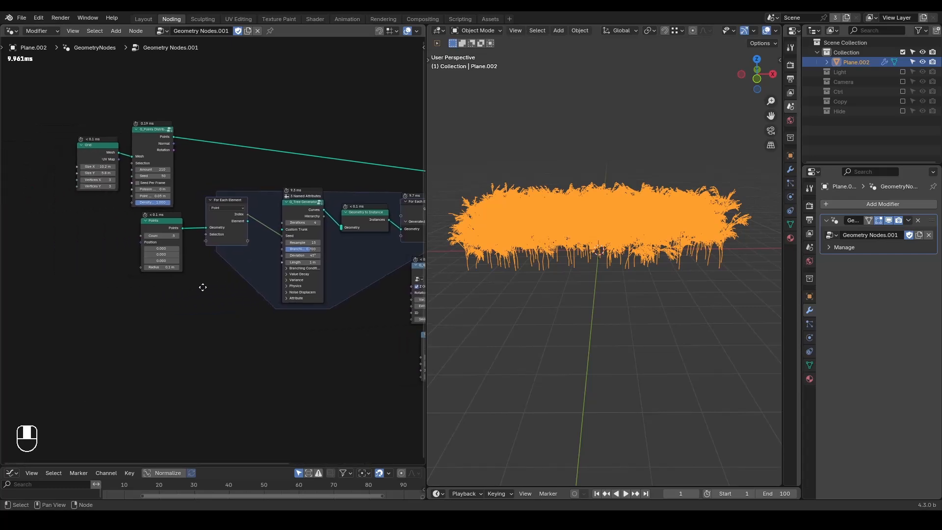
{"action": "scroll", "coordinate": [203, 287], "scroll_direction": "up", "scroll_amount": 4}
{"action": "middle_click_drag", "start_coordinate": [269, 262], "coordinate": [132, 269]}
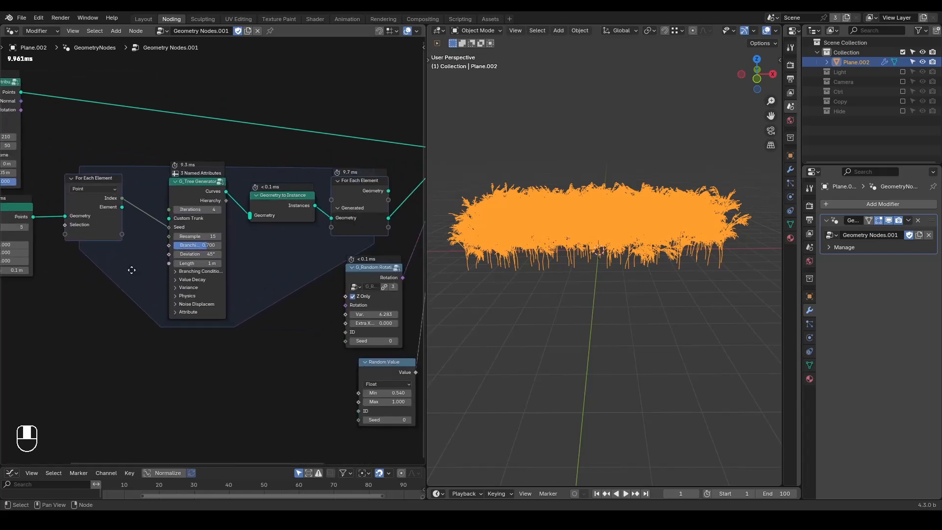
{"action": "key", "text": "ctrl+a"}
{"action": "type", "text": "transform"}
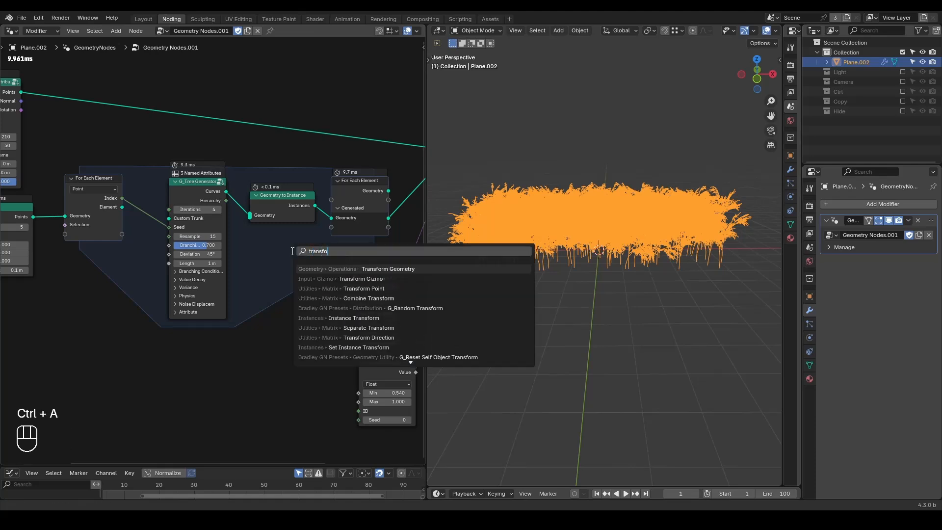
{"action": "key", "text": "Return"}
{"action": "left_click", "coordinate": [243, 194]}
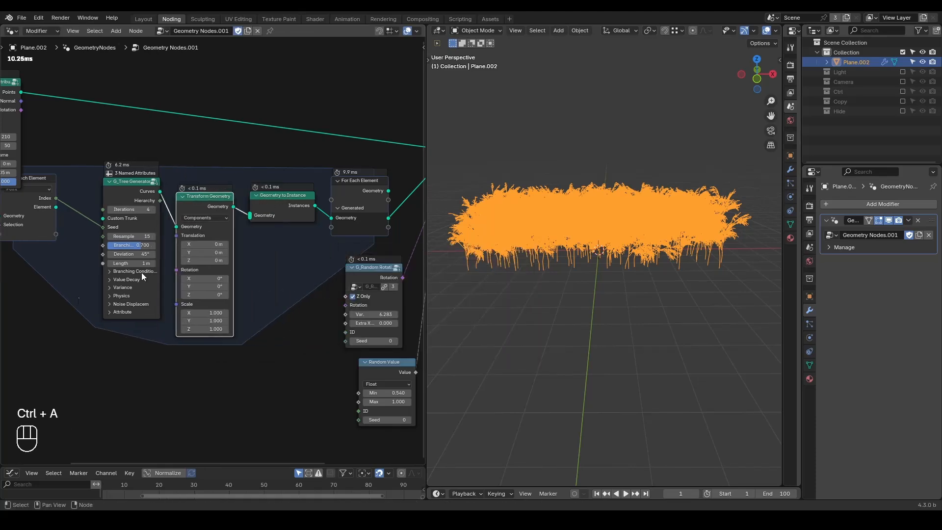
Step: Add a Position node and link it to a new input of the For Each Element zone
{"action": "middle_click_drag", "start_coordinate": [141, 273], "coordinate": [211, 268]}
{"action": "key", "text": "ctrl+a"}
{"action": "type", "text": "position"}
{"action": "key", "text": "Return"}
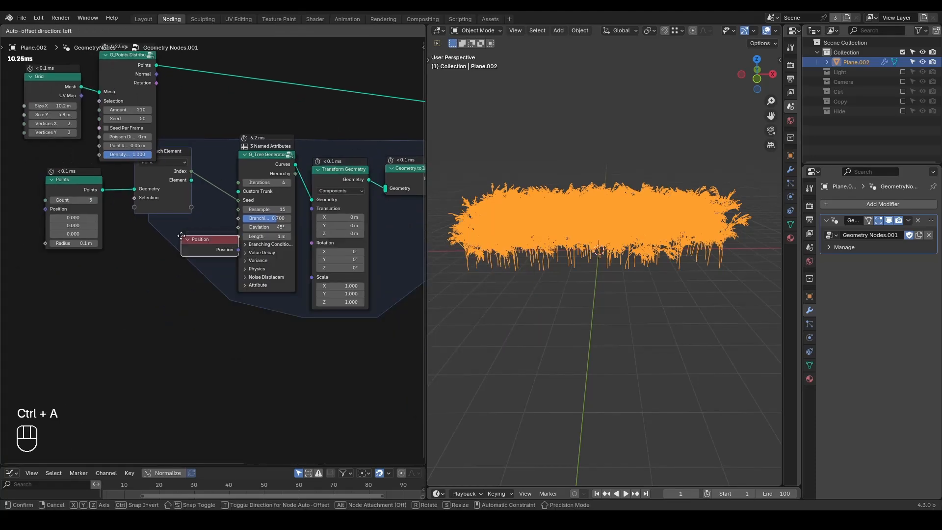
{"action": "left_click", "coordinate": [65, 279]}
{"action": "left_click_drag", "start_coordinate": [65, 279], "coordinate": [134, 207]}
{"action": "left_click_drag", "start_coordinate": [191, 207], "coordinate": [172, 234]}
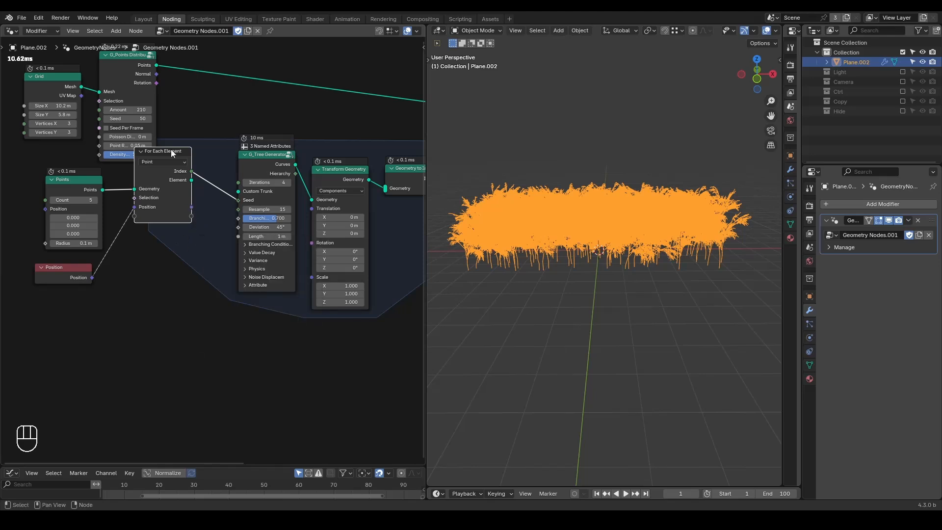
Step: Remove the Position input from the For Each Element zone and delete the Position node
{"action": "key", "text": "n"}
{"action": "left_click", "coordinate": [403, 202]}
{"action": "key", "text": "n"}
{"action": "left_click", "coordinate": [75, 269]}
{"action": "key", "text": "x"}
Step: Move the zone's For Each Element input node closer to G_Tree Generator, and shift the Grid and point distribution nodes away from it
{"action": "left_click_drag", "start_coordinate": [157, 155], "coordinate": [186, 168]}
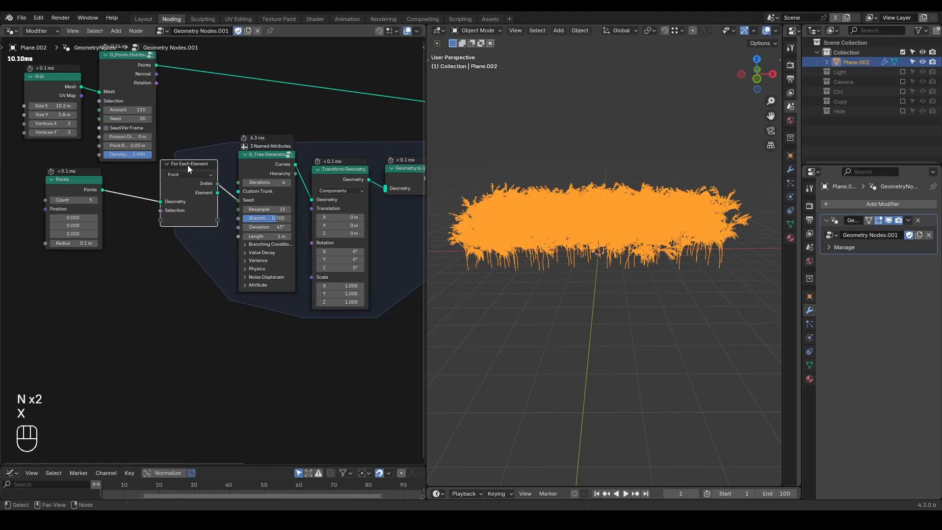
{"action": "middle_click_drag", "start_coordinate": [225, 106], "coordinate": [259, 173]}
{"action": "left_click_drag", "start_coordinate": [155, 82], "coordinate": [53, 176]}
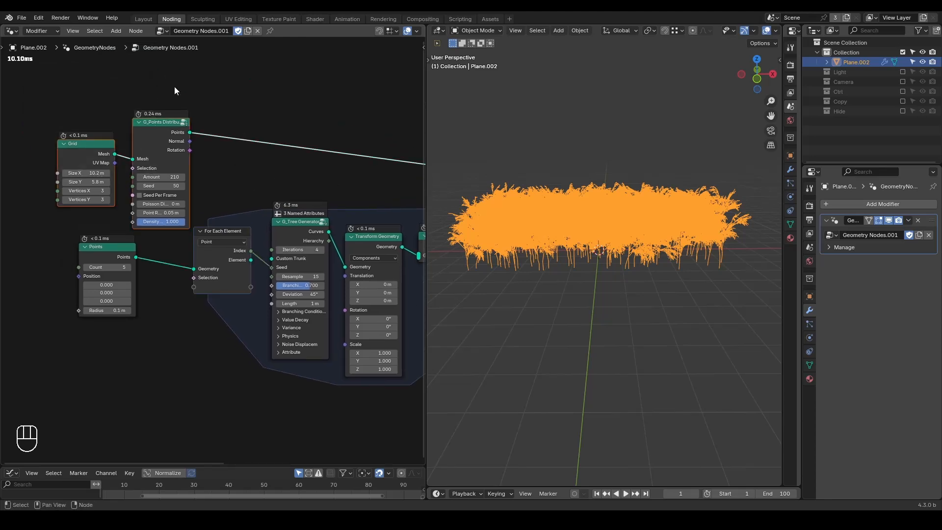
{"action": "key", "text": "g"}
{"action": "left_click", "coordinate": [159, 85]}
{"action": "left_click", "coordinate": [156, 86]}
Step: Set the point distribution Amount to 15 and connect its Points to the Geometry of the For Each Element zone, replacing the Points node
{"action": "left_click", "coordinate": [141, 177]}
{"action": "type", "text": "15"}
{"action": "key", "text": "Return"}
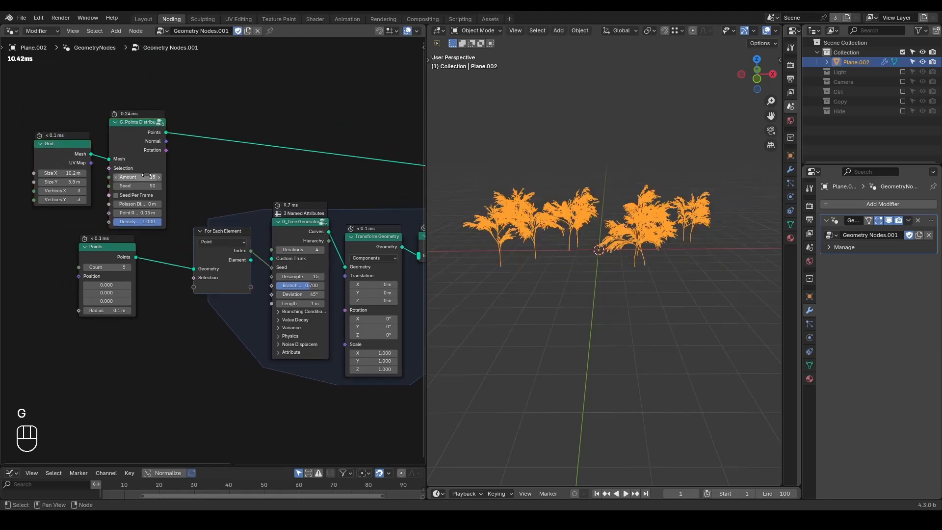
{"action": "left_click_drag", "start_coordinate": [165, 133], "coordinate": [194, 269]}
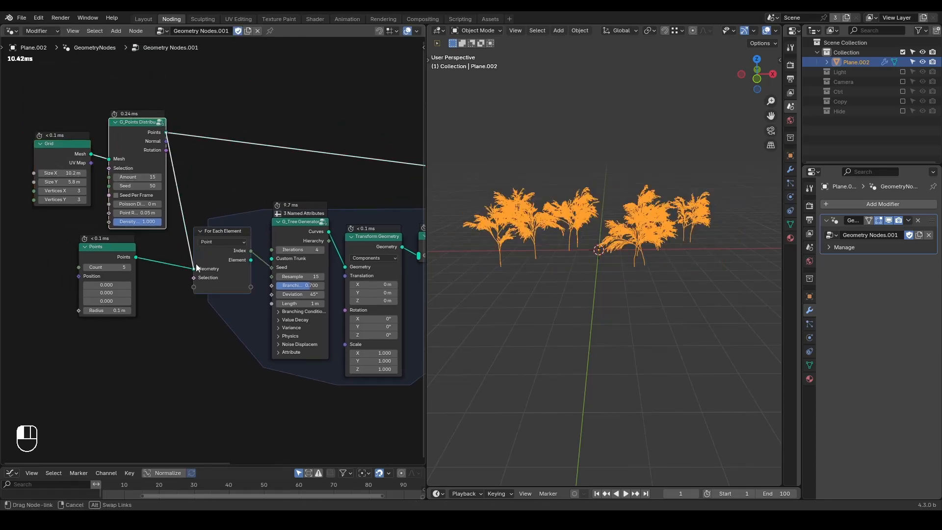
Step: Move the G_Random Rotation and Random Value nodes below G_Tree Generator, near the start of the zone
{"action": "middle_click_drag", "start_coordinate": [316, 221], "coordinate": [195, 200]}
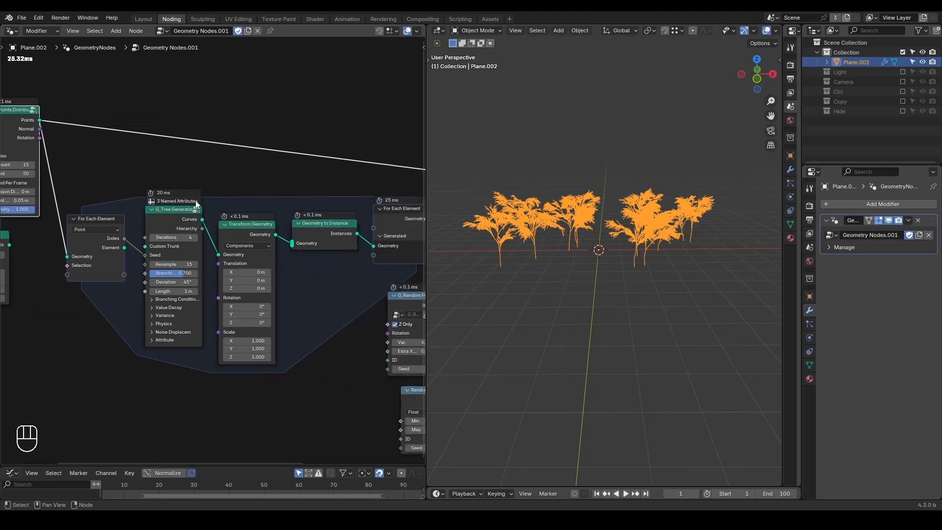
{"action": "middle_click_drag", "start_coordinate": [380, 199], "coordinate": [234, 209]}
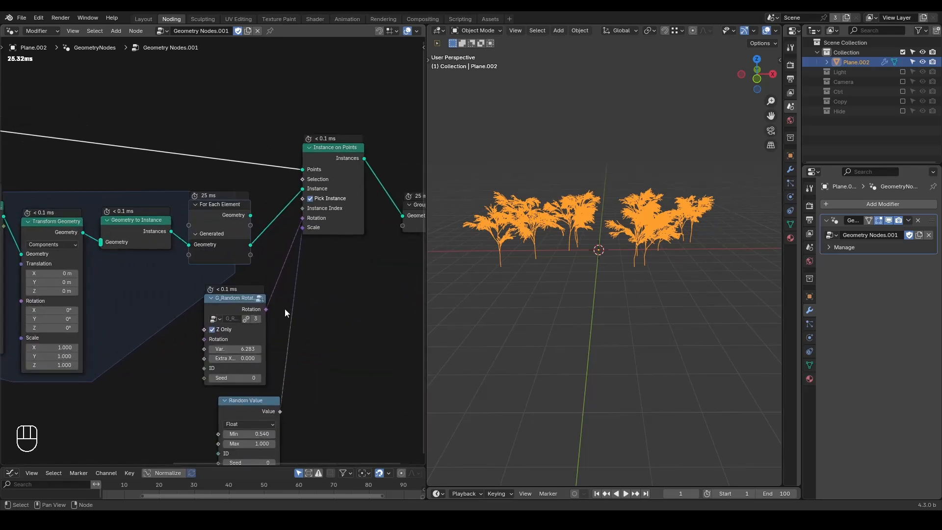
{"action": "middle_click_drag", "start_coordinate": [285, 310], "coordinate": [346, 243]}
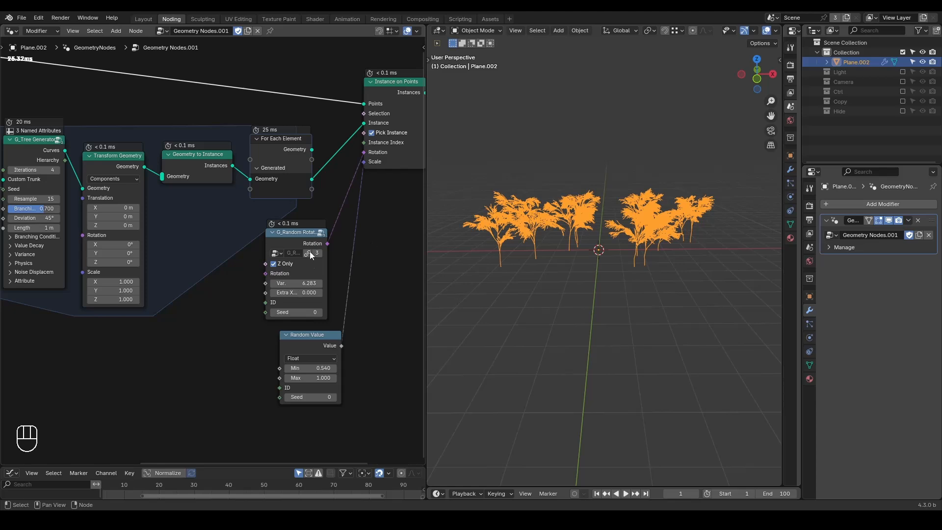
{"action": "middle_click_drag", "start_coordinate": [226, 307], "coordinate": [295, 292]}
{"action": "scroll", "coordinate": [296, 292], "scroll_direction": "down", "scroll_amount": 4}
{"action": "left_click_drag", "start_coordinate": [370, 227], "coordinate": [323, 324]}
{"action": "key", "text": "g"}
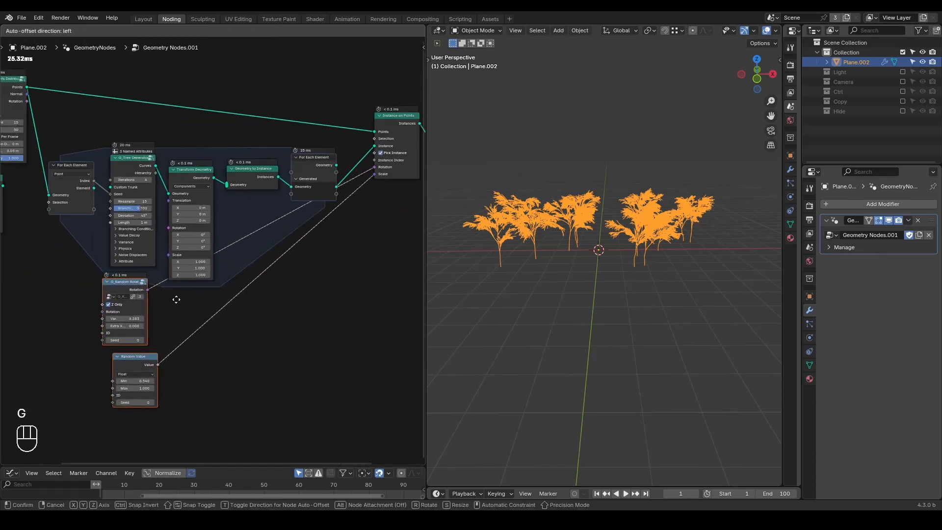
{"action": "left_click", "coordinate": [175, 296]}
Step: Connect the zone's Index to the ID of both random nodes, and cut their links to Instance on Points
{"action": "middle_click_drag", "start_coordinate": [220, 324], "coordinate": [246, 319]}
{"action": "scroll", "coordinate": [228, 267], "scroll_direction": "up", "scroll_amount": 2}
{"action": "left_click_drag", "start_coordinate": [145, 151], "coordinate": [155, 343]}
{"action": "left_click_drag", "start_coordinate": [145, 160], "coordinate": [167, 431]}
{"action": "right_click_drag", "start_coordinate": [332, 191], "coordinate": [346, 328], "text": "ctrl"}
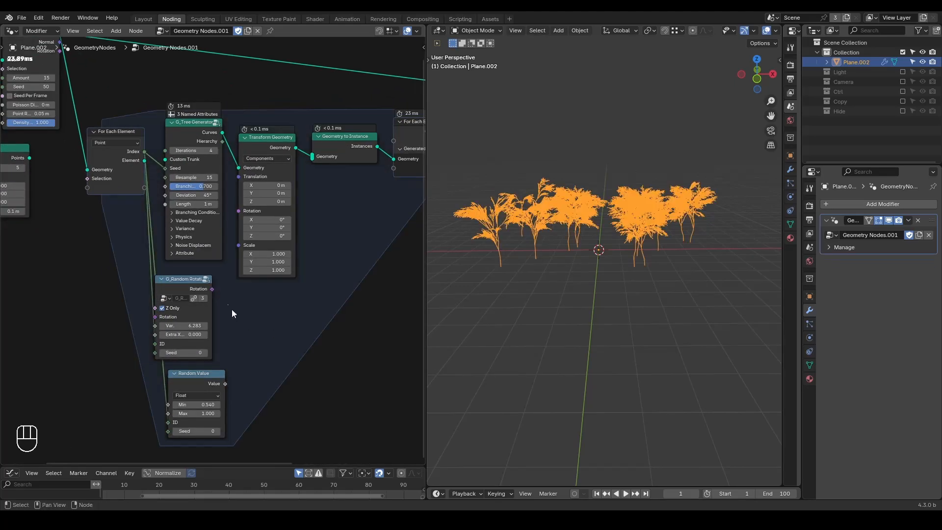
Step: Connect G_Random Rotation to the Rotation and Random Value to the Scale of Transform Geometry
{"action": "left_click_drag", "start_coordinate": [212, 288], "coordinate": [245, 211]}
{"action": "left_click_drag", "start_coordinate": [225, 383], "coordinate": [247, 221]}
{"action": "scroll", "coordinate": [255, 308], "scroll_direction": "left", "scroll_amount": 2, "text": "ctrl"}
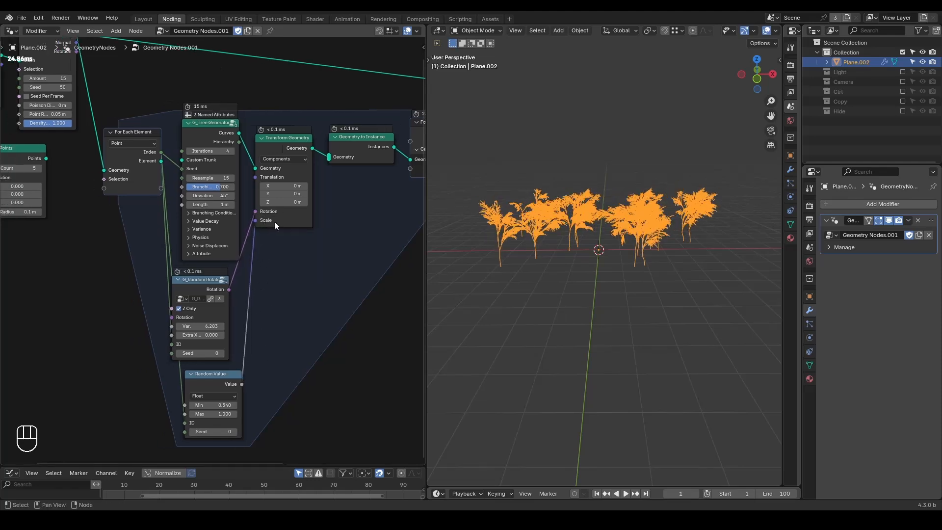
Step: Space the For Each Element input and its source nodes away from G_Tree Generator, and move Random Value closer beneath G_Random Rotation
{"action": "middle_click_drag", "start_coordinate": [236, 305], "coordinate": [326, 275]}
{"action": "scroll", "coordinate": [233, 237], "scroll_direction": "down", "scroll_amount": 1}
{"action": "middle_click_drag", "start_coordinate": [229, 212], "coordinate": [248, 264]}
{"action": "left_click_drag", "start_coordinate": [247, 72], "coordinate": [93, 239]}
{"action": "key", "text": "g"}
{"action": "left_click", "coordinate": [161, 156]}
{"action": "left_click", "coordinate": [160, 155]}
{"action": "mouse_move", "coordinate": [297, 391]}
{"action": "left_mouse_down"}
{"action": "mouse_move", "coordinate": [273, 392]}
{"action": "mouse_move", "coordinate": [287, 393]}
{"action": "left_mouse_up"}
{"action": "middle_click_drag", "start_coordinate": [273, 386], "coordinate": [255, 328]}
{"action": "scroll", "coordinate": [255, 328], "scroll_direction": "up", "scroll_amount": 3}
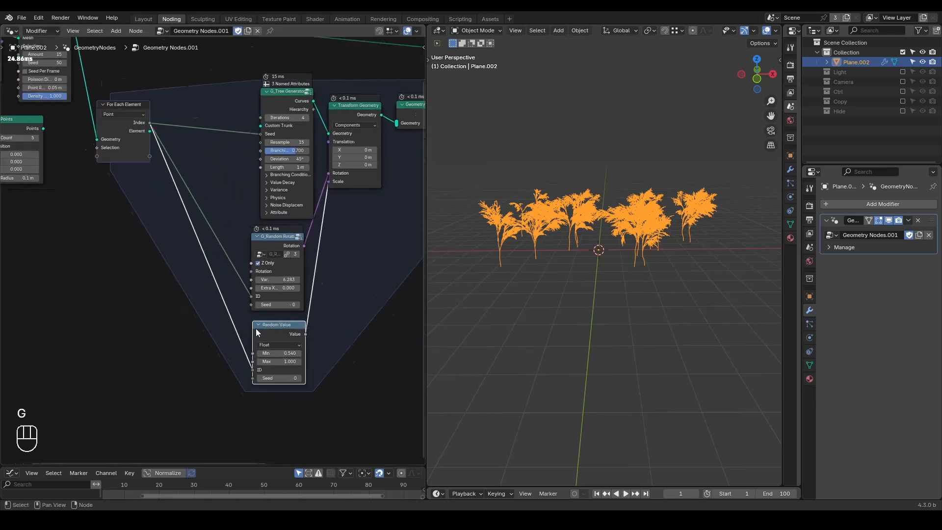
{"action": "middle_click_drag", "start_coordinate": [234, 281], "coordinate": [241, 300]}
{"action": "left_click", "coordinate": [226, 228]}
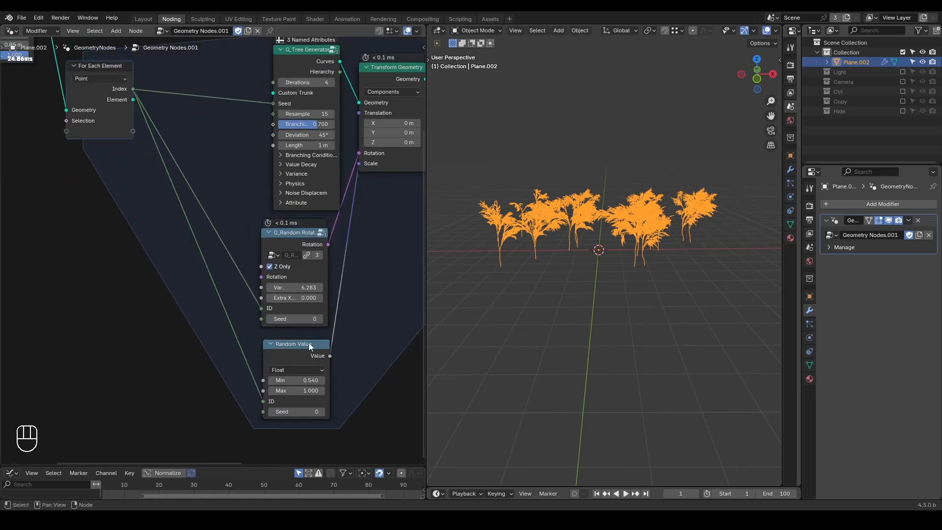
Step: Add another Random Value node beside G_Random Rotation and place a duplicate of it underneath
{"action": "scroll", "coordinate": [285, 393], "scroll_direction": "down", "scroll_amount": 3, "text": "ctrl"}
{"action": "key", "text": "ctrl+a"}
{"action": "type", "text": "random"}
{"action": "key", "text": "Down"}
{"action": "key", "text": "Return"}
{"action": "left_click", "coordinate": [317, 247]}
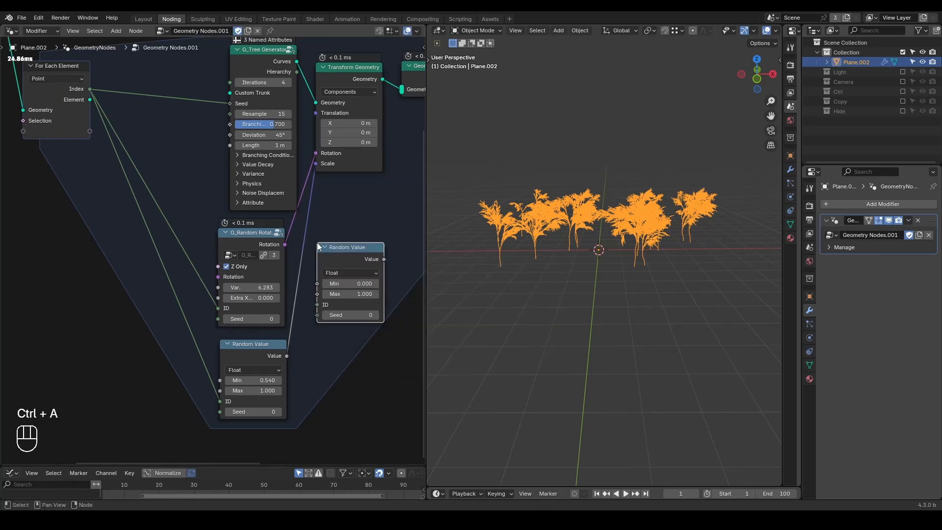
{"action": "middle_click_drag", "start_coordinate": [318, 247], "coordinate": [300, 215]}
{"action": "key", "text": "ctrl+shift+d"}
{"action": "left_click", "coordinate": [315, 315]}
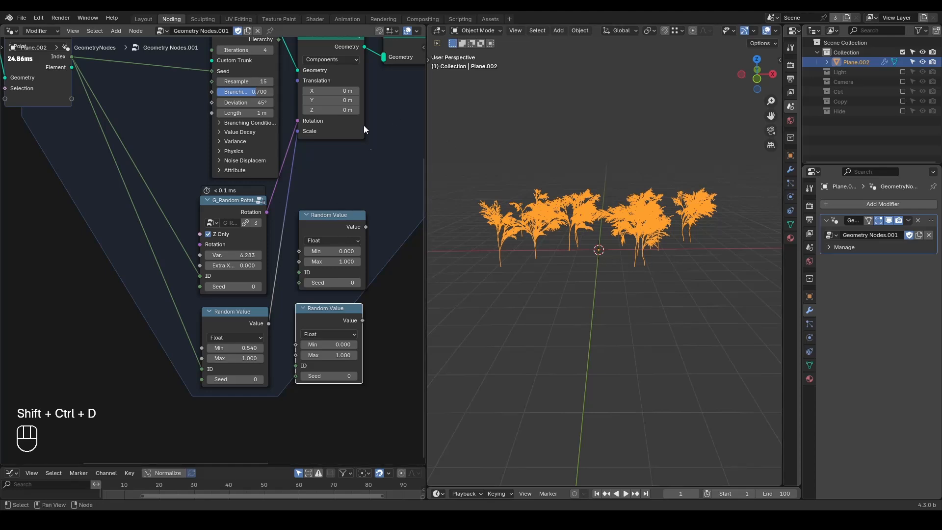
Step: Cut the Index link to the tree generator's Seed, and set the seeds of G_Random Rotation to 71 and the connected Random Value to 39
{"action": "right_click_drag", "start_coordinate": [172, 52], "coordinate": [185, 106], "text": "ctrl"}
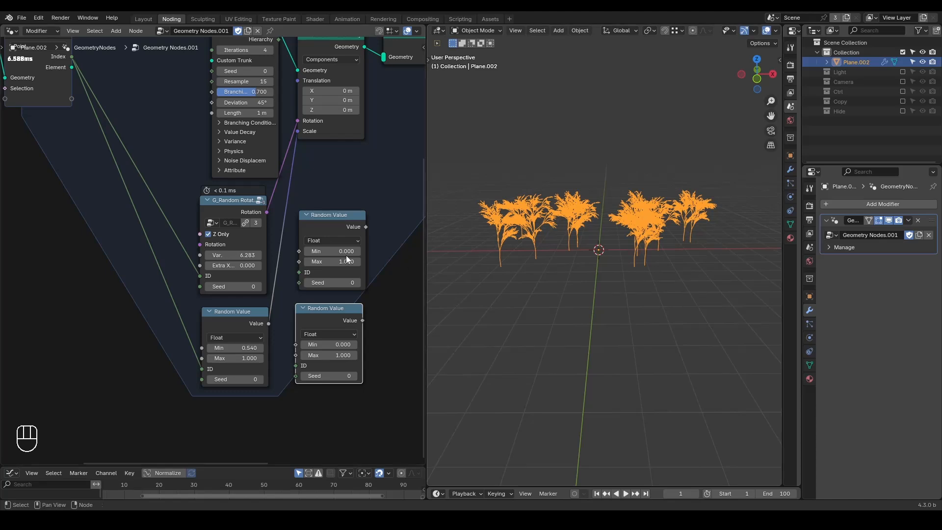
{"action": "scroll", "coordinate": [205, 249], "scroll_direction": "up", "scroll_amount": 1}
{"action": "left_click_drag", "start_coordinate": [260, 285], "coordinate": [294, 286]}
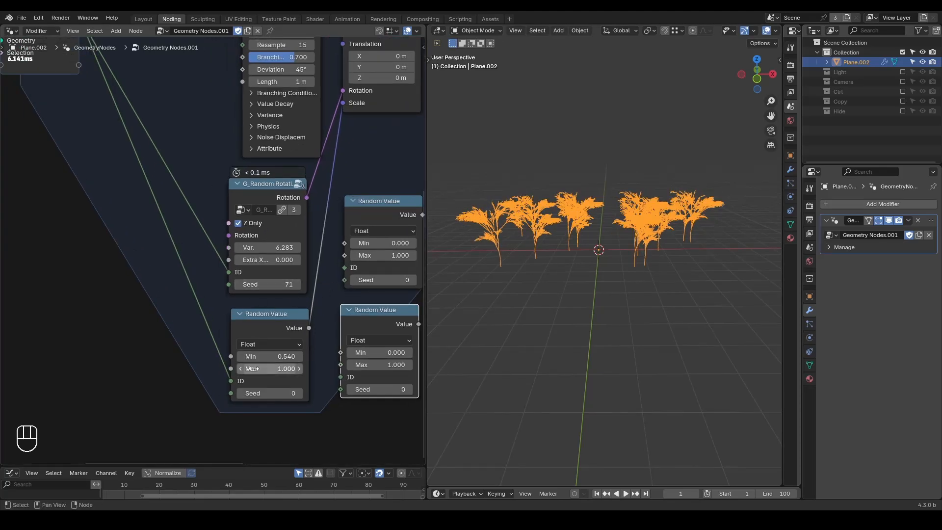
{"action": "left_click_drag", "start_coordinate": [262, 393], "coordinate": [282, 393]}
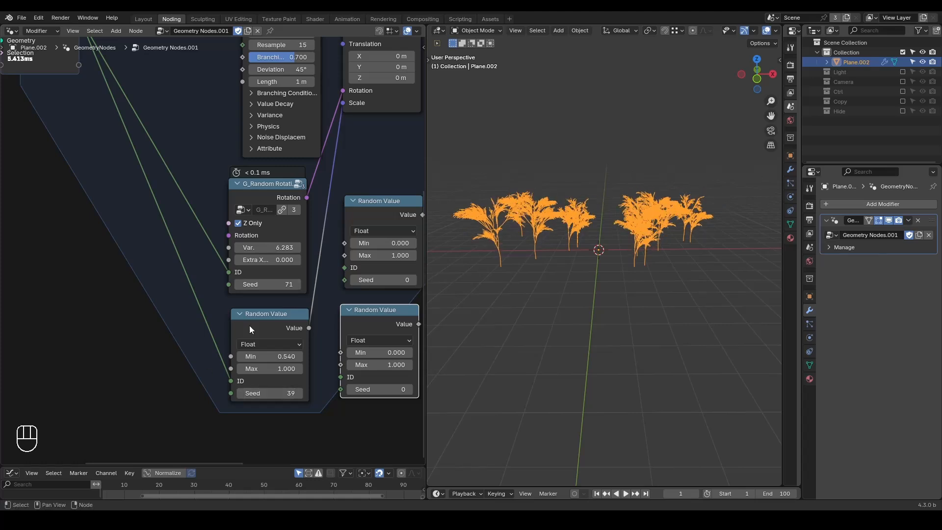
Step: Reconnect the zone's Index to the Seed of G_Tree Generator
{"action": "middle_click_drag", "start_coordinate": [315, 199], "coordinate": [326, 262]}
{"action": "scroll", "coordinate": [300, 245], "scroll_direction": "down", "scroll_amount": 1}
{"action": "middle_click_drag", "start_coordinate": [206, 187], "coordinate": [216, 231]}
{"action": "left_click_drag", "start_coordinate": [117, 132], "coordinate": [125, 139]}
{"action": "left_click_drag", "start_coordinate": [255, 153], "coordinate": [258, 151]}
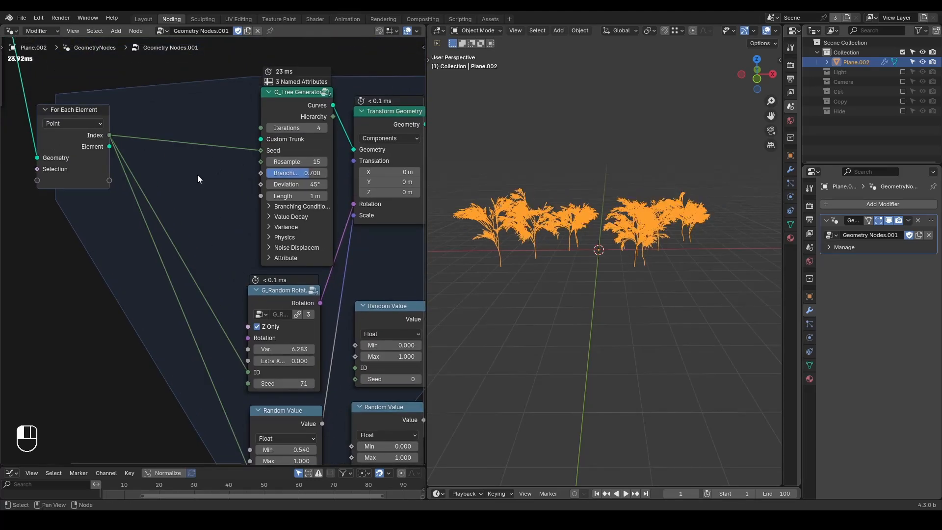
Step: Insert a G_Index Seed node between the zone's Index and the Seed of G_Tree Generator
{"action": "key", "text": "ctrl+a"}
{"action": "type", "text": "index seed"}
{"action": "key", "text": "Return"}
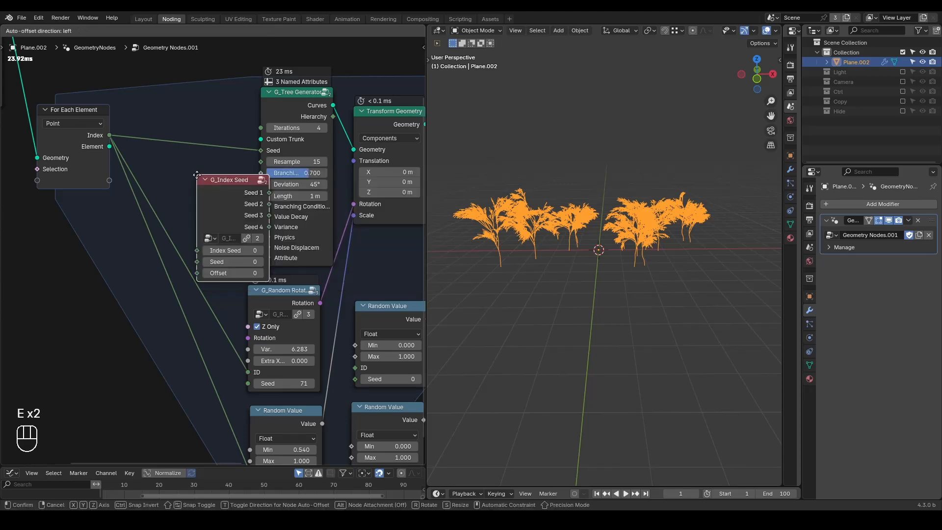
{"action": "left_click", "coordinate": [129, 101]}
Step: Connect separate Seed outputs of G_Index Seed to the IDs of G_Random Rotation and the connected Random Value
{"action": "left_click_drag", "start_coordinate": [168, 128], "coordinate": [250, 375]}
{"action": "scroll", "coordinate": [211, 255], "scroll_direction": "down", "scroll_amount": 2, "text": "shift"}
{"action": "left_click_drag", "start_coordinate": [200, 122], "coordinate": [250, 423]}
Step: Set the Seed of G_Index Seed to 28 to vary all the trees together
{"action": "mouse_move", "coordinate": [187, 158]}
{"action": "left_mouse_down"}
{"action": "mouse_move", "coordinate": [216, 158]}
{"action": "mouse_move", "coordinate": [191, 163]}
{"action": "left_mouse_up"}
{"action": "left_click", "coordinate": [191, 157]}
{"action": "left_click", "coordinate": [190, 158]}
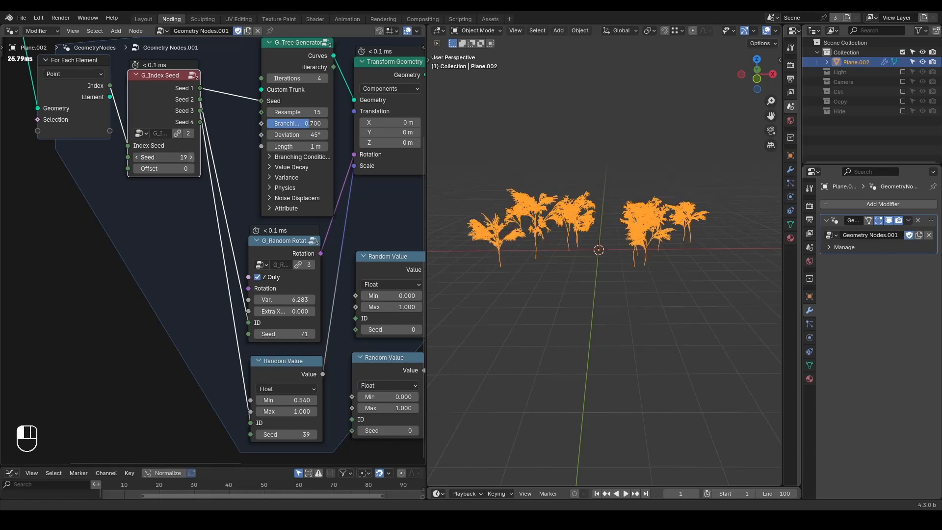
{"action": "left_click", "coordinate": [191, 158]}
{"action": "left_click", "coordinate": [191, 157]}
{"action": "left_click", "coordinate": [191, 158]}
{"action": "left_click", "coordinate": [191, 157]}
{"action": "left_click", "coordinate": [190, 157]}
{"action": "left_click", "coordinate": [191, 157]}
{"action": "left_click", "coordinate": [191, 157]}
{"action": "left_click", "coordinate": [191, 157]}
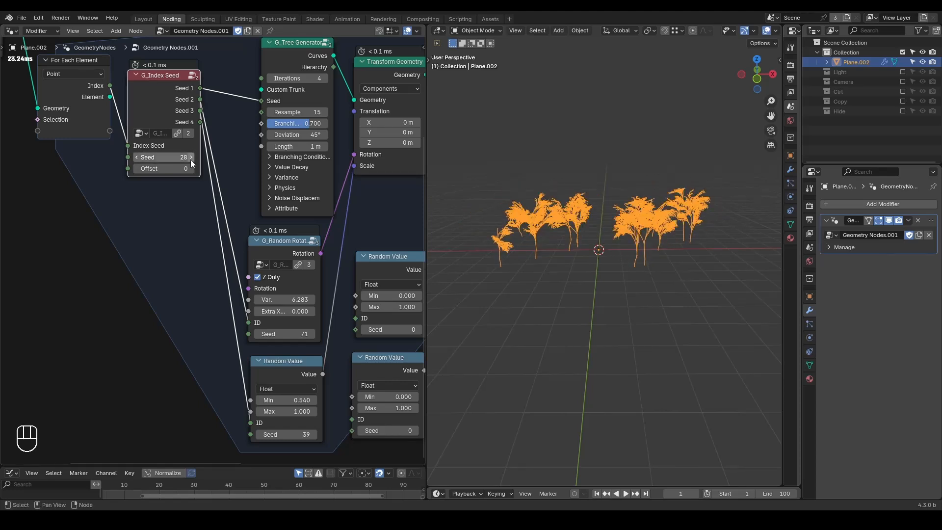
{"action": "left_click", "coordinate": [191, 157]}
{"action": "scroll", "coordinate": [146, 239], "scroll_direction": "down", "scroll_amount": 2}
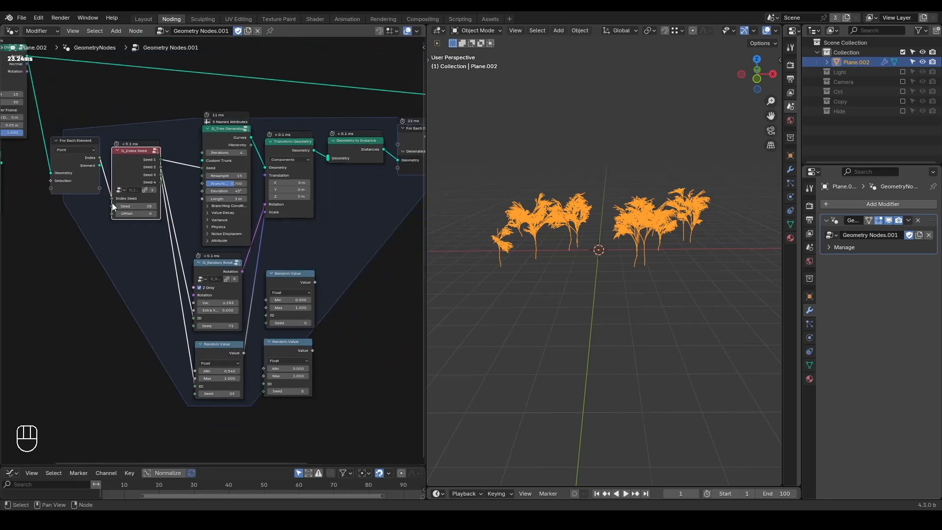
{"action": "scroll", "coordinate": [137, 255], "scroll_direction": "up", "scroll_amount": 4}
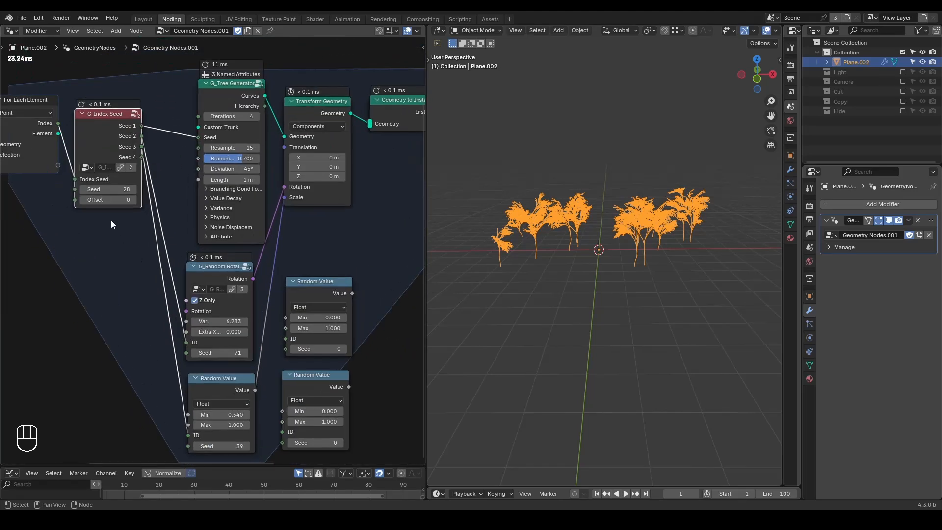
Step: Disconnect G_Index Seed from the Seed of G_Tree Generator and set that Seed to 39
{"action": "scroll", "coordinate": [136, 255], "scroll_direction": "down", "scroll_amount": 3}
{"action": "middle_click_drag", "start_coordinate": [209, 173], "coordinate": [276, 226]}
{"action": "scroll", "coordinate": [274, 228], "scroll_direction": "up", "scroll_amount": 6}
{"action": "left_click_drag", "start_coordinate": [269, 204], "coordinate": [249, 212]}
{"action": "left_click_drag", "start_coordinate": [305, 205], "coordinate": [372, 204]}
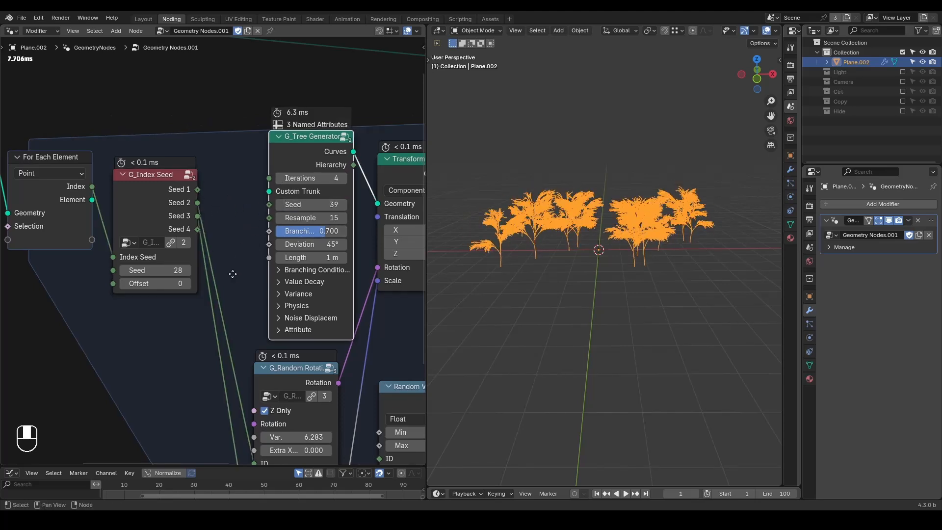
{"action": "scroll", "coordinate": [199, 231], "scroll_direction": "down", "scroll_amount": 3}
{"action": "middle_click_drag", "start_coordinate": [205, 205], "coordinate": [167, 136]}
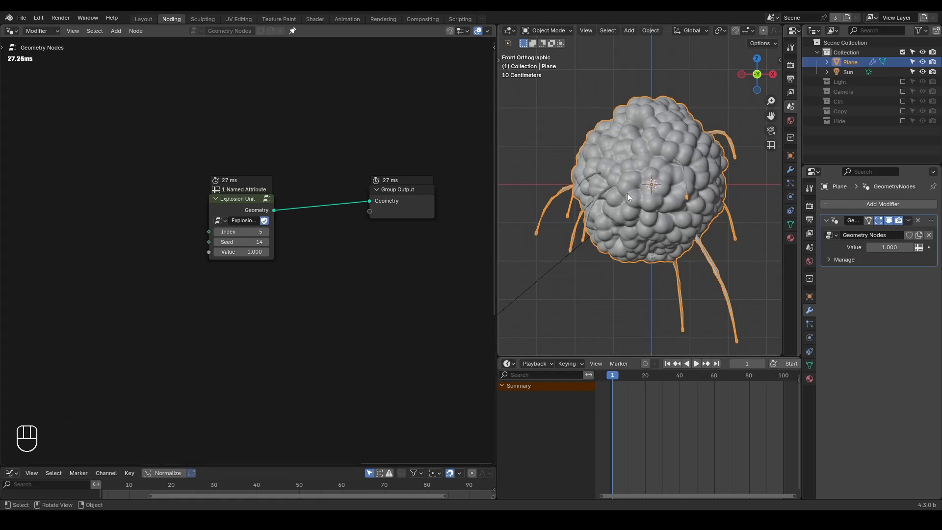
Step: Show the explosion in rendered shading and set the Value of Explosion Unit to 1.190
{"action": "key", "text": "z"}
{"action": "left_click", "coordinate": [622, 152]}
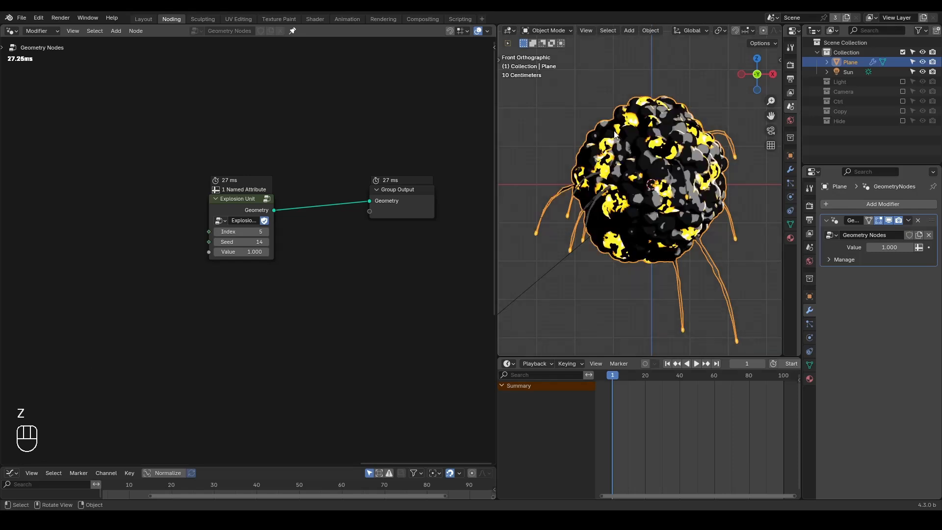
{"action": "left_click_drag", "start_coordinate": [243, 252], "coordinate": [261, 252], "text": "shift"}
Step: Turn on the viewport compositor to give the rendered explosion its glow
{"action": "scroll", "coordinate": [720, 30], "scroll_direction": "down", "scroll_amount": 5}
{"action": "left_click", "coordinate": [773, 30]}
{"action": "left_click", "coordinate": [811, 176]}
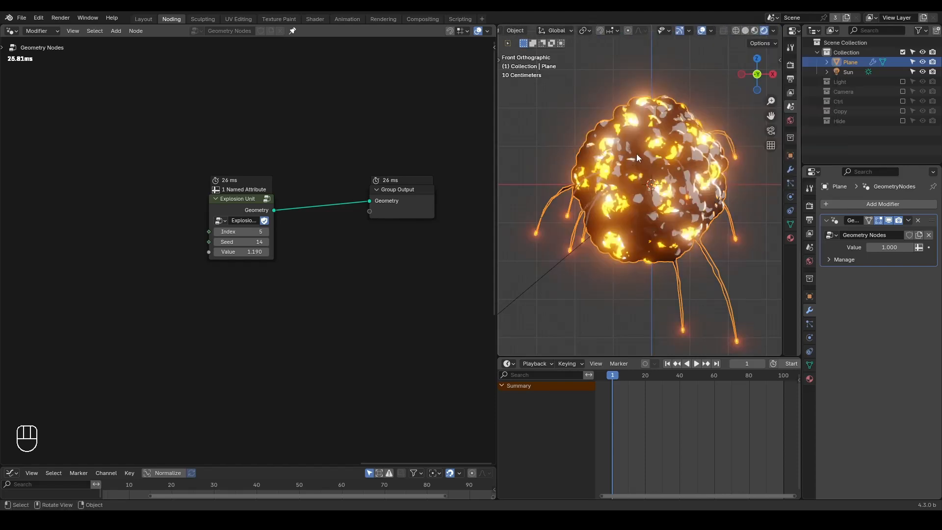
Step: Return the viewport to solid shading and move the Explosion Unit node closer to Group Output
{"action": "left_click", "coordinate": [745, 31]}
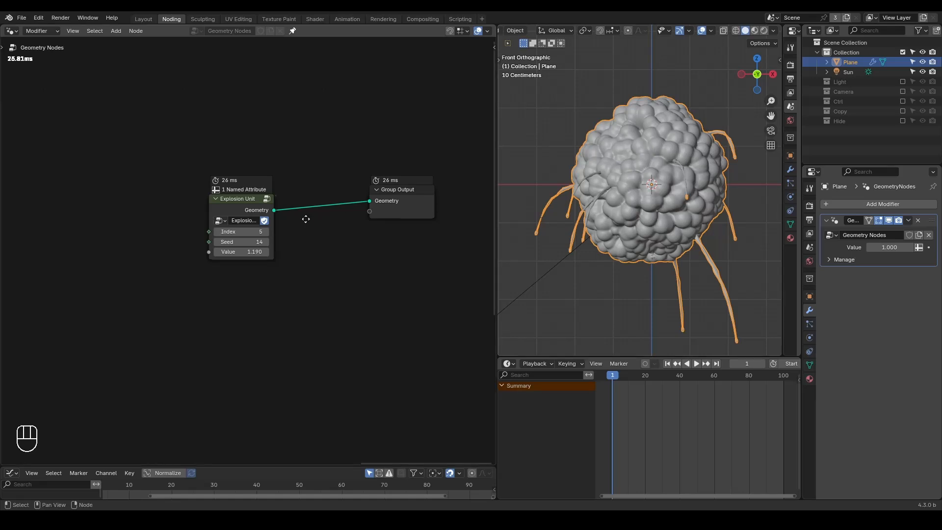
{"action": "middle_click_drag", "start_coordinate": [306, 218], "coordinate": [330, 218]}
{"action": "left_click_drag", "start_coordinate": [266, 204], "coordinate": [301, 205]}
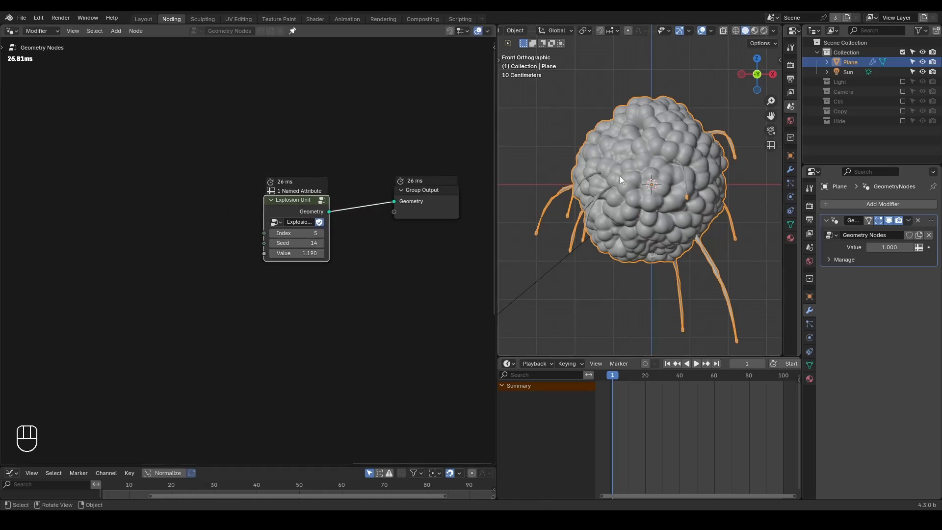
Step: Draw annotation crosses on both sides of the explosion, two per side, to mark positions for further explosions
{"action": "scroll", "coordinate": [619, 176], "scroll_direction": "down", "scroll_amount": 4}
{"action": "left_click_drag", "start_coordinate": [520, 164], "coordinate": [553, 221]}
{"action": "mouse_move", "coordinate": [555, 155]}
{"action": "left_mouse_down"}
{"action": "mouse_move", "coordinate": [523, 235]}
{"action": "mouse_move", "coordinate": [591, 221]}
{"action": "left_mouse_up"}
{"action": "left_click_drag", "start_coordinate": [593, 156], "coordinate": [547, 259]}
{"action": "left_click_drag", "start_coordinate": [683, 182], "coordinate": [692, 213]}
{"action": "mouse_move", "coordinate": [690, 148]}
{"action": "left_mouse_down"}
{"action": "mouse_move", "coordinate": [662, 221]}
{"action": "mouse_move", "coordinate": [743, 219]}
{"action": "left_mouse_up"}
{"action": "left_click_drag", "start_coordinate": [745, 143], "coordinate": [702, 251]}
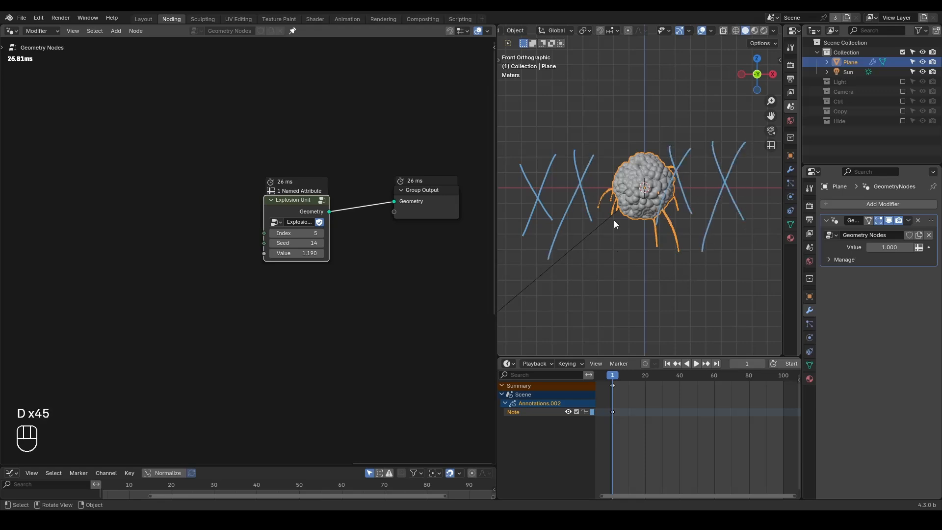
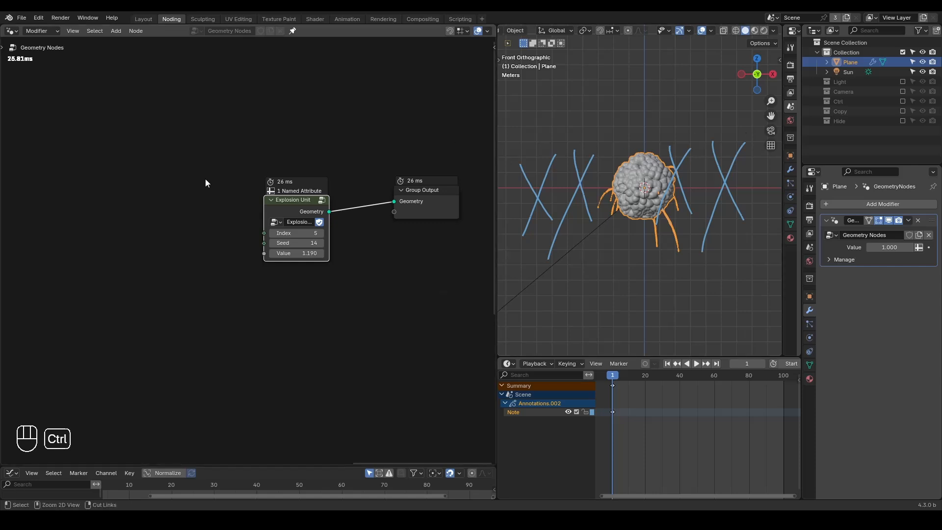
Step: Add a G_Curve Linear node and connect its Curves output to Group Output
{"action": "key", "text": "ctrl+a"}
{"action": "type", "text": "curve lin"}
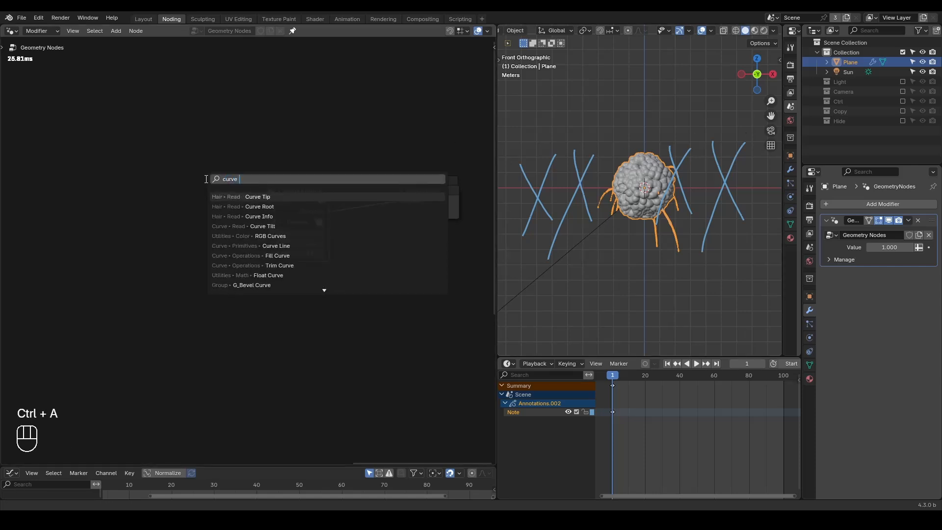
{"action": "key", "text": "Return"}
{"action": "left_click", "coordinate": [153, 135]}
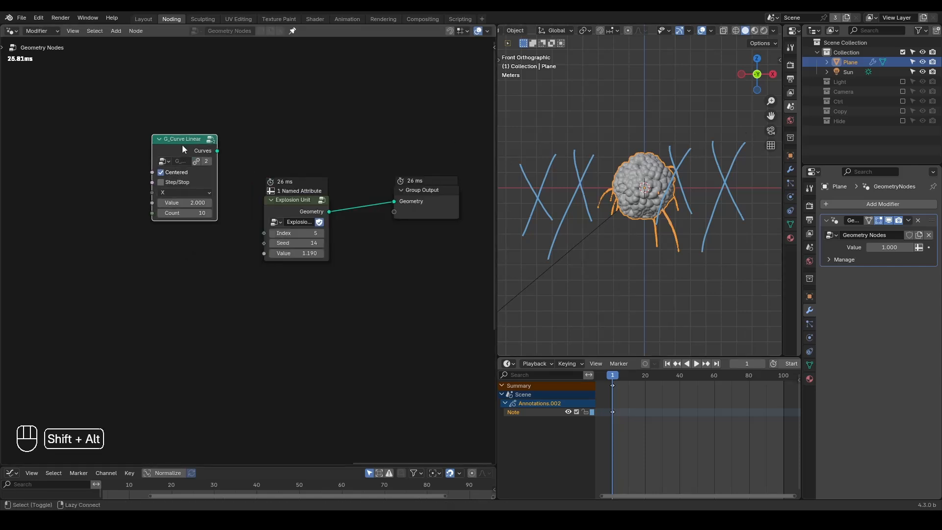
{"action": "left_click", "coordinate": [182, 145], "text": "alt+shift"}
Step: Add an Instance on Points node after G_Curve Linear and connect the Explosion Unit's Geometry to its Instance input
{"action": "key", "text": "ctrl+a"}
{"action": "type", "text": "insta"}
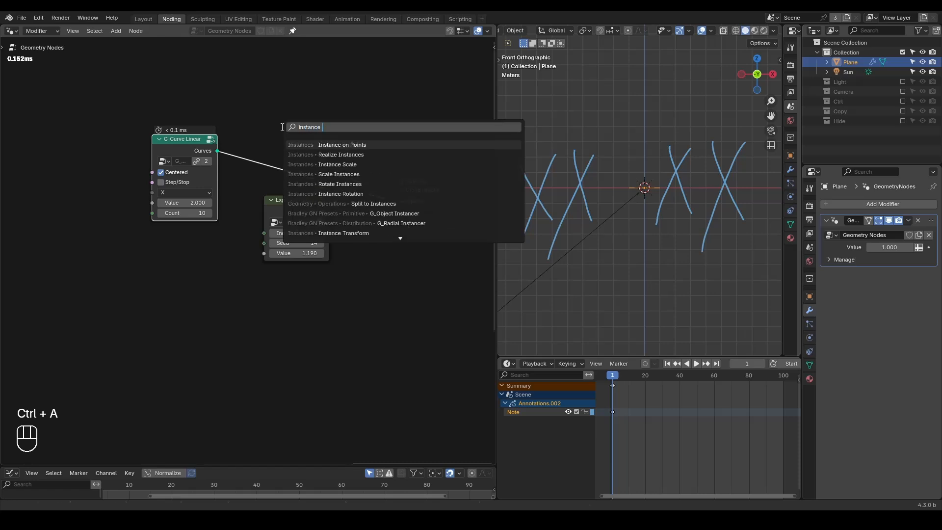
{"action": "key", "text": "Return"}
{"action": "left_click", "coordinate": [312, 152]}
{"action": "left_click_drag", "start_coordinate": [284, 199], "coordinate": [310, 199]}
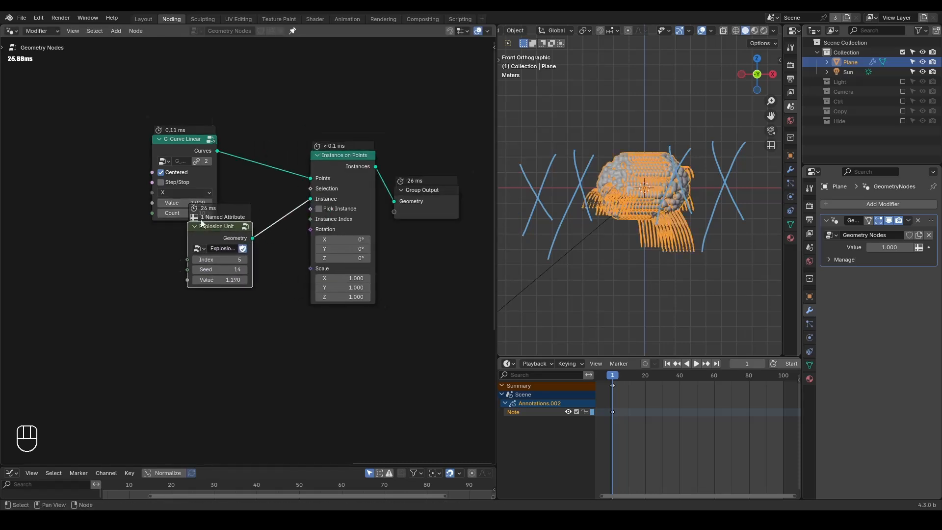
Step: On G_Curve Linear, set Count to 4, enable Step/Stop and set Value to 3.900
{"action": "scroll", "coordinate": [201, 224], "scroll_direction": "up", "scroll_amount": 1}
{"action": "left_click_drag", "start_coordinate": [208, 223], "coordinate": [254, 237]}
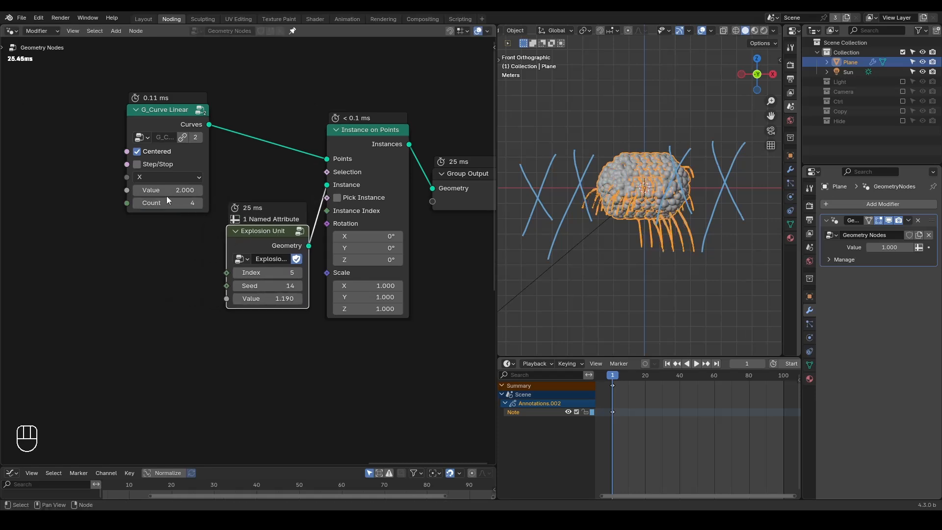
{"action": "left_click", "coordinate": [151, 166]}
{"action": "left_click_drag", "start_coordinate": [167, 189], "coordinate": [196, 190]}
{"action": "scroll", "coordinate": [668, 172], "scroll_direction": "down", "scroll_amount": 2}
Step: Erase the annotation crosses around the explosions in the viewport
{"action": "key", "text": "d"}
{"action": "mouse_move", "coordinate": [603, 172]}
{"action": "right_mouse_down"}
{"action": "mouse_move", "coordinate": [524, 254]}
{"action": "mouse_move", "coordinate": [602, 156]}
{"action": "mouse_move", "coordinate": [779, 141]}
{"action": "mouse_move", "coordinate": [670, 230]}
{"action": "right_mouse_up"}
{"action": "key", "text": "d"}
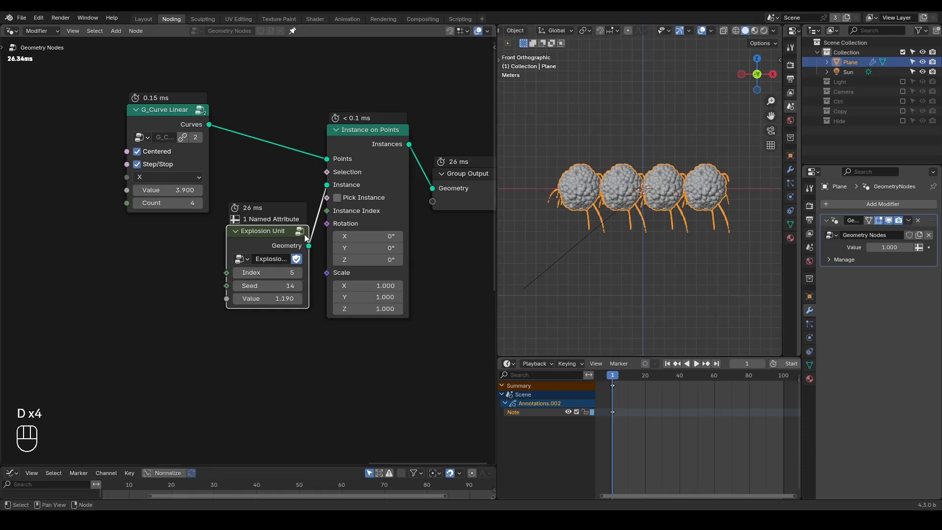
Step: Move the Explosion Unit node away from Instance on Points and set its Value to 0.820
{"action": "left_click_drag", "start_coordinate": [279, 236], "coordinate": [257, 230]}
{"action": "mouse_move", "coordinate": [251, 293]}
{"action": "left_mouse_down", "text": "shift"}
{"action": "mouse_move", "coordinate": [181, 293]}
{"action": "mouse_move", "coordinate": [234, 293]}
{"action": "left_mouse_up", "text": "shift"}
Step: Add a For Each Element zone below the Explosion Unit and Instance on Points nodes
{"action": "middle_click_drag", "start_coordinate": [261, 343], "coordinate": [260, 307]}
{"action": "key", "text": "ctrl+a"}
{"action": "type", "text": "f"}
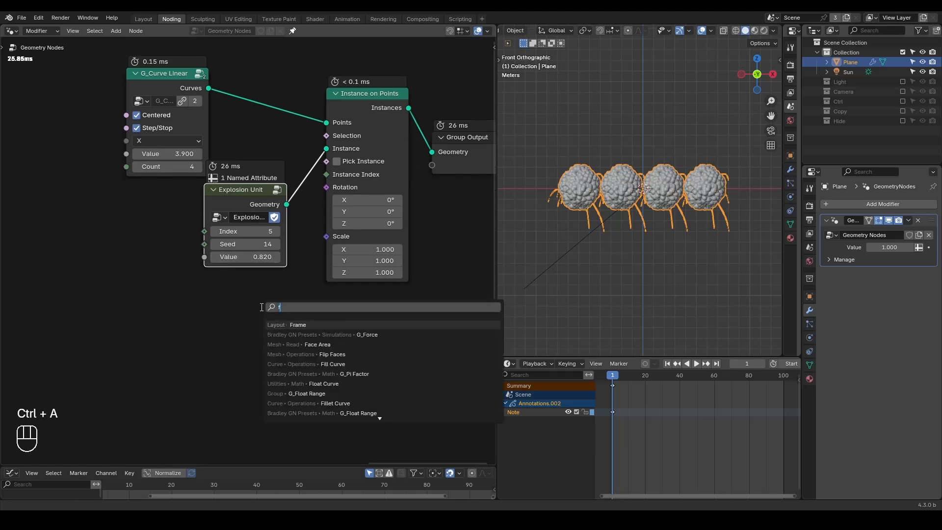
{"action": "type", "text": "or each"}
{"action": "key", "text": "Return"}
{"action": "left_click", "coordinate": [245, 307]}
{"action": "left_click", "coordinate": [274, 281]}
{"action": "key", "text": "shift+ctrl+alt+q"}
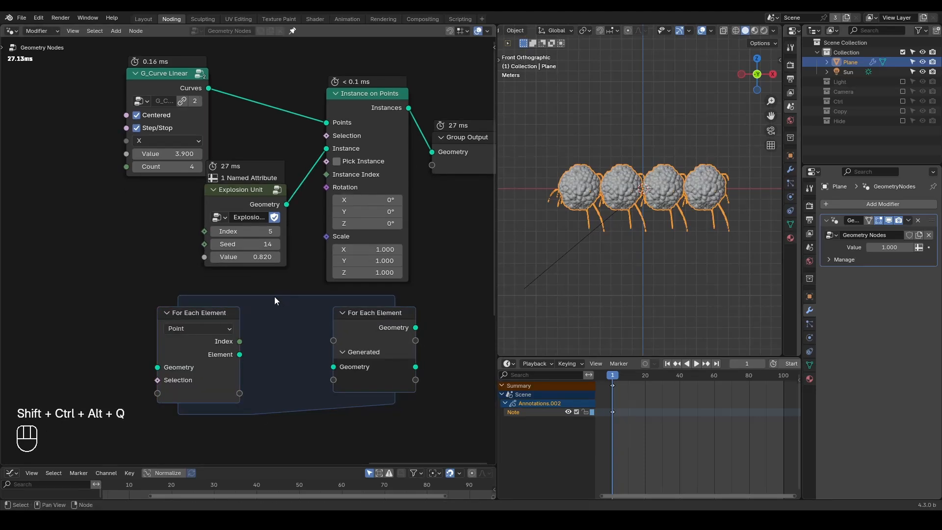
Step: Move G_Curve Linear and the zone's input node further left to make room inside the For Each Element zone
{"action": "middle_click_drag", "start_coordinate": [216, 283], "coordinate": [263, 246]}
{"action": "left_click_drag", "start_coordinate": [223, 67], "coordinate": [22, 72]}
{"action": "left_click_drag", "start_coordinate": [265, 294], "coordinate": [18, 239]}
{"action": "key", "text": "ctrl+a"}
{"action": "type", "text": "transform"}
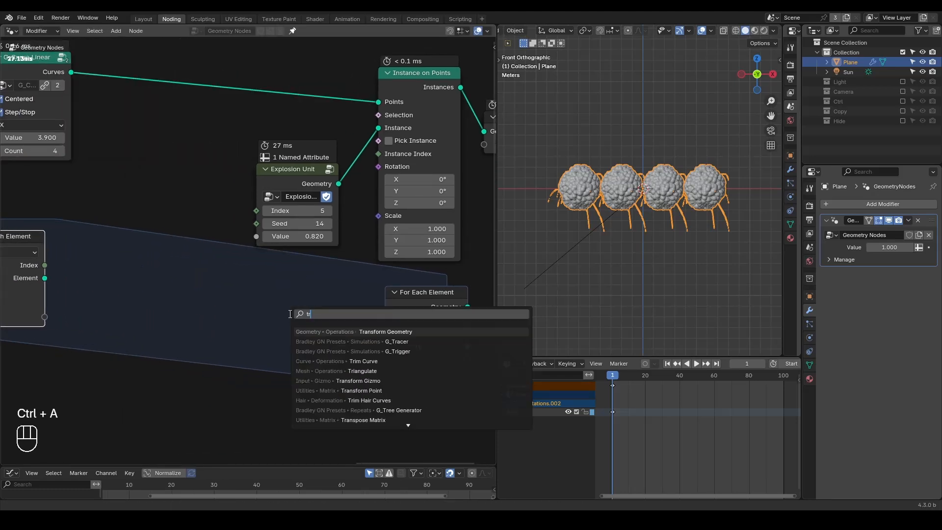
{"action": "key", "text": "Return"}
{"action": "left_click", "coordinate": [253, 287]}
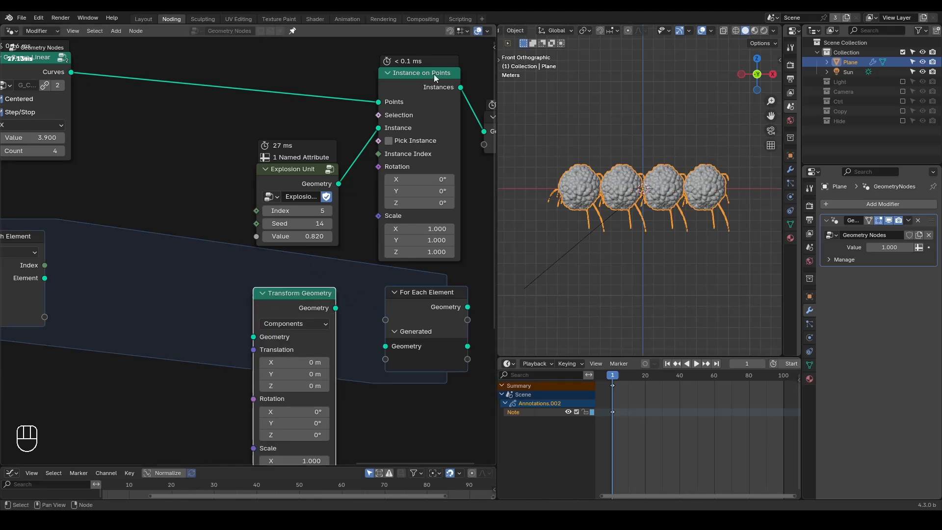
{"action": "key", "text": "x"}
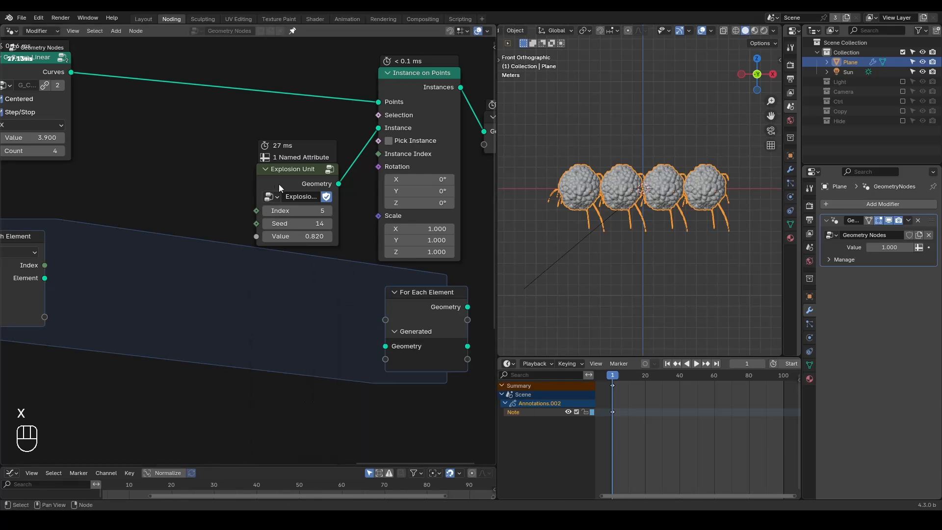
Step: Place Explosion Unit inside the zone, link it to the Generated Geometry input, and link the Generated Geometry output to Instance on Points' Instance
{"action": "left_click_drag", "start_coordinate": [275, 184], "coordinate": [113, 223]}
{"action": "left_click_drag", "start_coordinate": [177, 222], "coordinate": [288, 218]}
{"action": "left_click_drag", "start_coordinate": [349, 221], "coordinate": [377, 129]}
Step: Insert a Geometry to Instance node between Explosion Unit and the zone's output node
{"action": "key", "text": "ctrl+a"}
{"action": "type", "text": "geometry to instance"}
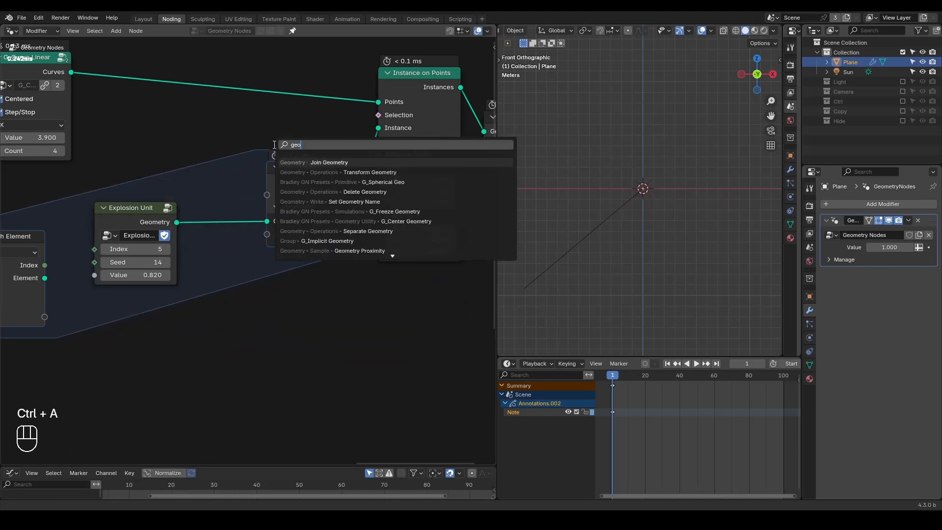
{"action": "key", "text": "Return"}
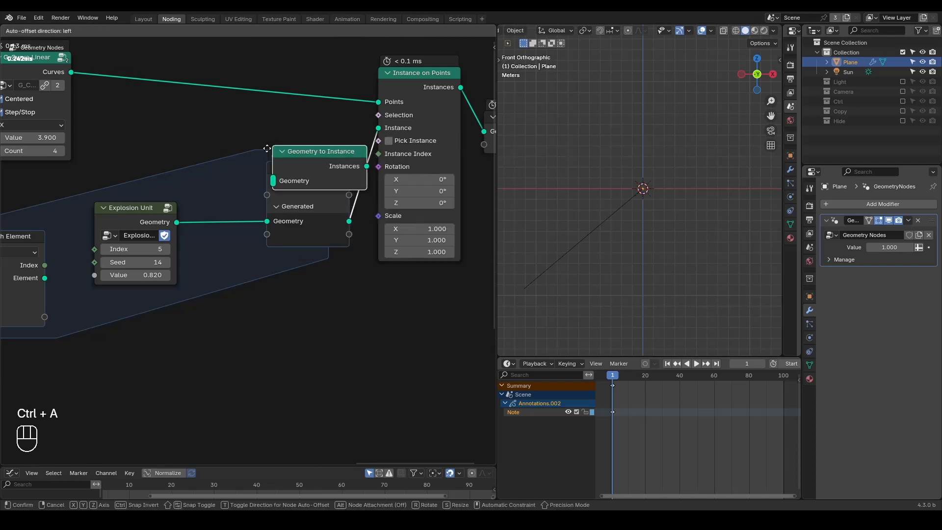
{"action": "left_click", "coordinate": [149, 200]}
{"action": "left_click", "coordinate": [409, 140]}
{"action": "middle_click_drag", "start_coordinate": [200, 196], "coordinate": [358, 193]}
Step: Connect G_Curve Linear's Curves to the For Each Element Geometry input and enable Pick Instance on Instance on Points
{"action": "scroll", "coordinate": [358, 193], "scroll_direction": "down", "scroll_amount": 3}
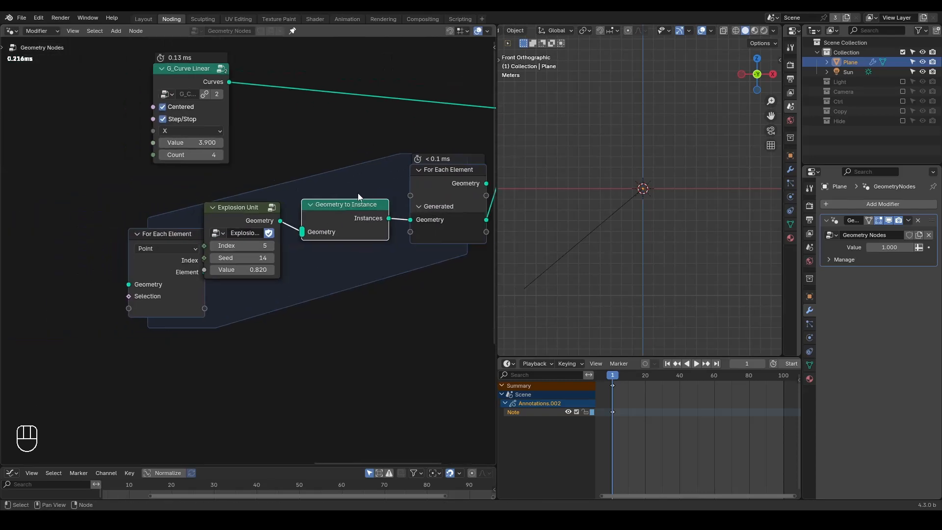
{"action": "left_click_drag", "start_coordinate": [208, 106], "coordinate": [153, 278]}
{"action": "left_click_drag", "start_coordinate": [162, 236], "coordinate": [137, 221]}
{"action": "middle_click_drag", "start_coordinate": [307, 167], "coordinate": [176, 172]}
{"action": "left_click", "coordinate": [386, 122], "text": "alt+shift"}
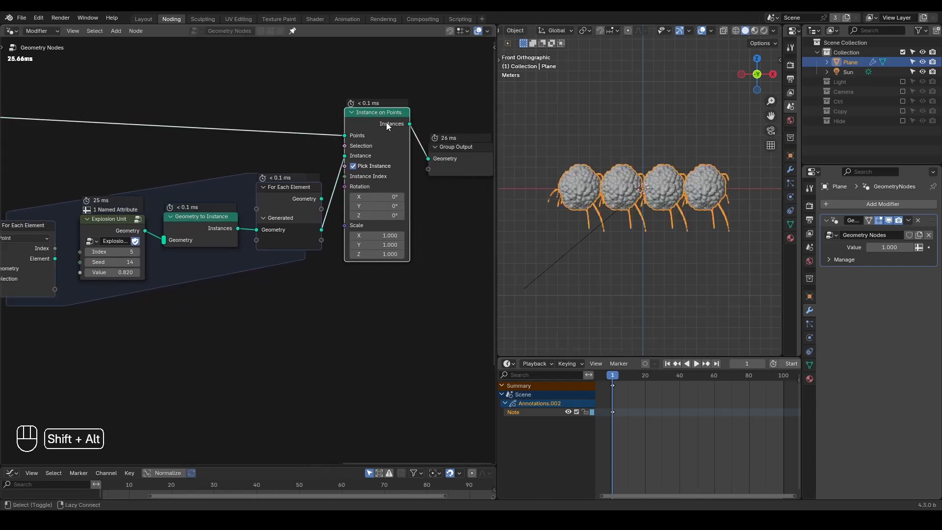
Step: Widen the node editor against the viewport so that the whole node tree fits
{"action": "middle_click_drag", "start_coordinate": [281, 203], "coordinate": [321, 199]}
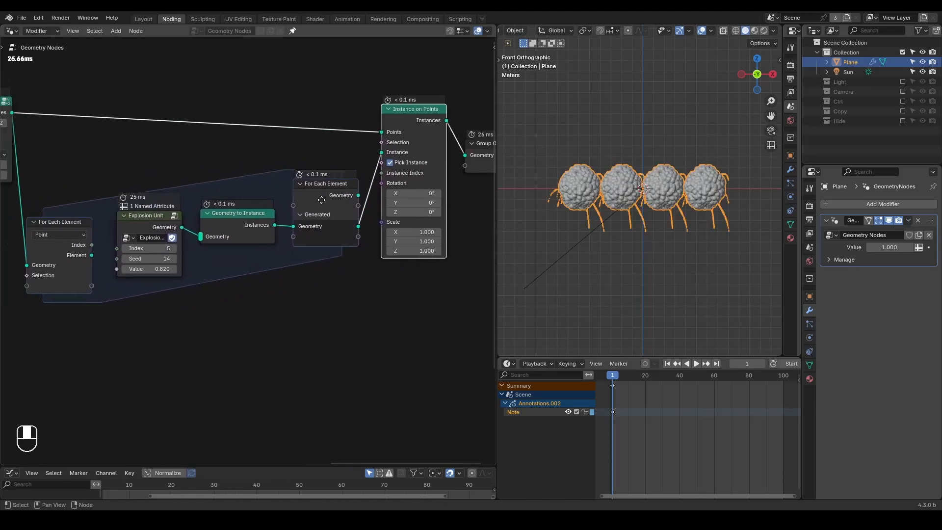
{"action": "scroll", "coordinate": [322, 199], "scroll_direction": "down", "scroll_amount": 1}
{"action": "left_click_drag", "start_coordinate": [496, 158], "coordinate": [533, 159]}
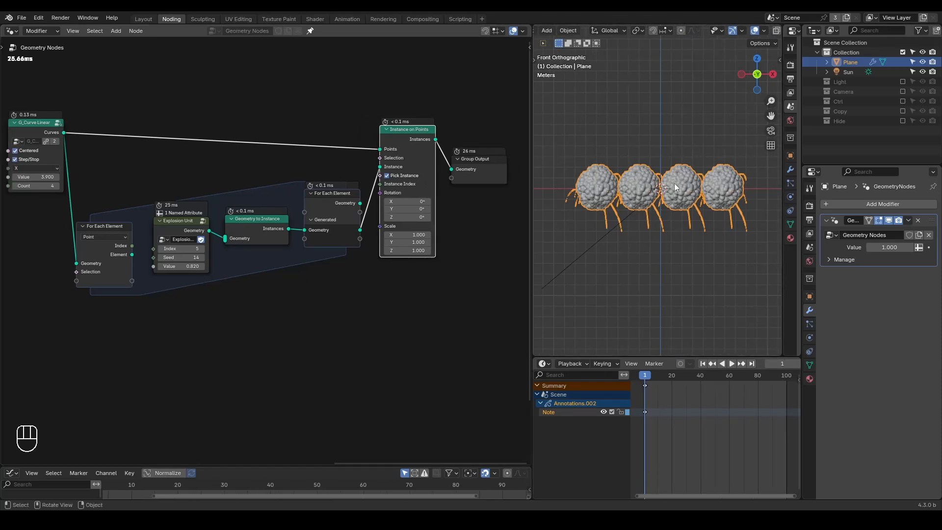
Step: Connect the For Each Element Index output to the Explosion Unit's Index input
{"action": "scroll", "coordinate": [286, 305], "scroll_direction": "up", "scroll_amount": 3}
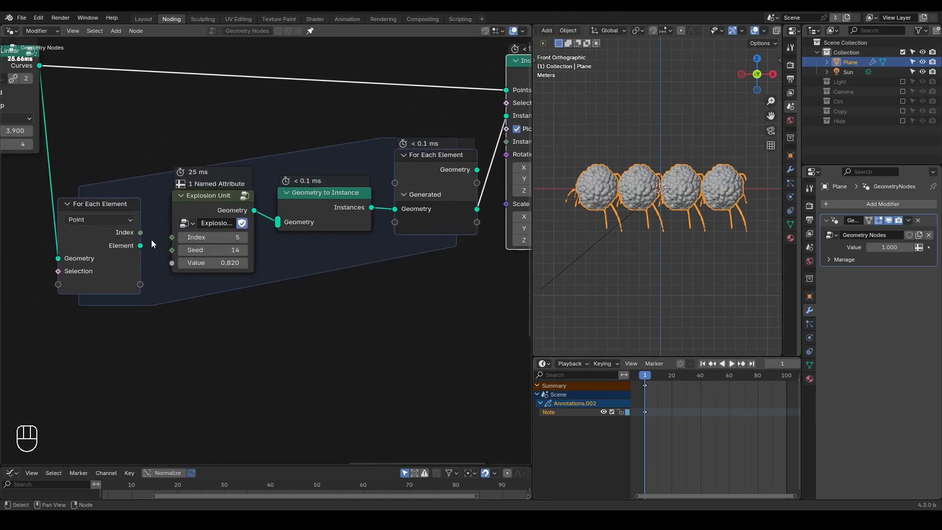
{"action": "left_click_drag", "start_coordinate": [140, 232], "coordinate": [172, 240]}
{"action": "left_click_drag", "start_coordinate": [201, 204], "coordinate": [206, 206]}
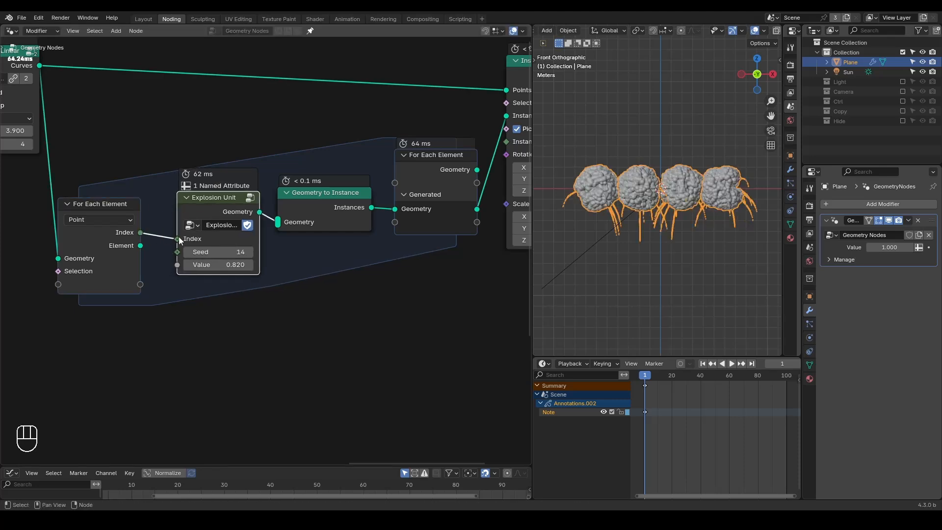
{"action": "key", "text": "ctrl+a"}
{"action": "type", "text": "index "}
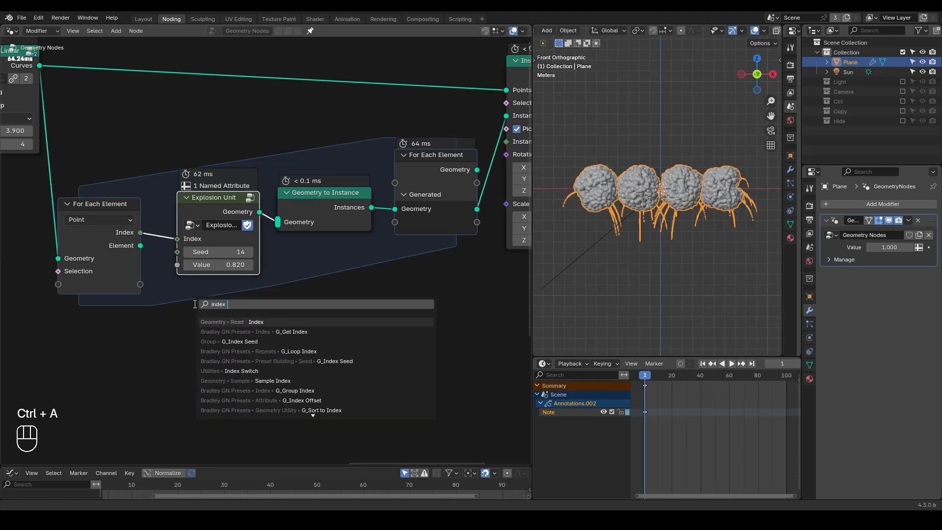
{"action": "type", "text": "seed"}
{"action": "key", "text": "Return"}
{"action": "left_click", "coordinate": [184, 303]}
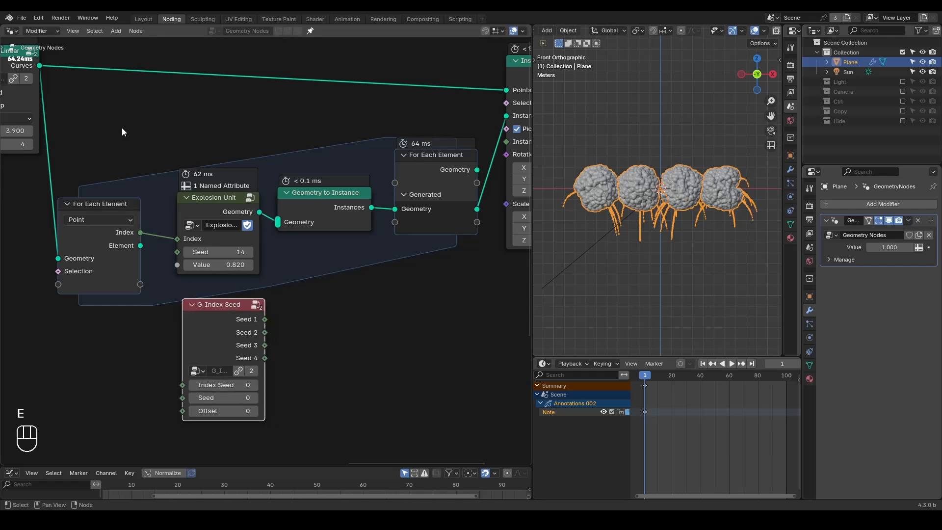
{"action": "key", "text": "d"}
{"action": "mouse_move", "coordinate": [189, 185]}
{"action": "left_mouse_down"}
{"action": "mouse_move", "coordinate": [181, 192]}
{"action": "mouse_move", "coordinate": [185, 179]}
{"action": "mouse_move", "coordinate": [176, 195]}
{"action": "left_mouse_up"}
{"action": "mouse_move", "coordinate": [126, 204]}
{"action": "right_mouse_down"}
{"action": "mouse_move", "coordinate": [192, 183]}
{"action": "mouse_move", "coordinate": [236, 227]}
{"action": "mouse_move", "coordinate": [227, 220]}
{"action": "right_mouse_up"}
{"action": "key", "text": "x"}
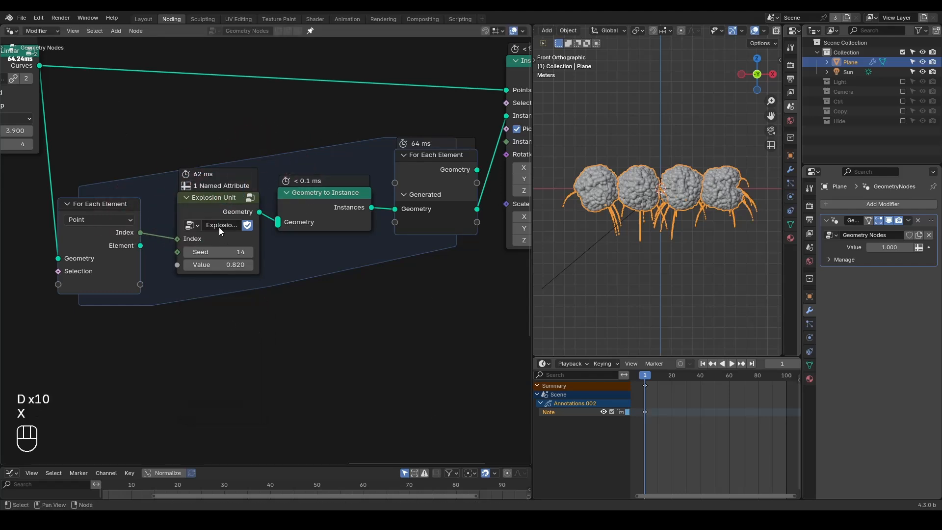
Step: Set the Explosion Unit's Seed to 42 and its Value to 0.630
{"action": "middle_click_drag", "start_coordinate": [185, 297], "coordinate": [245, 306]}
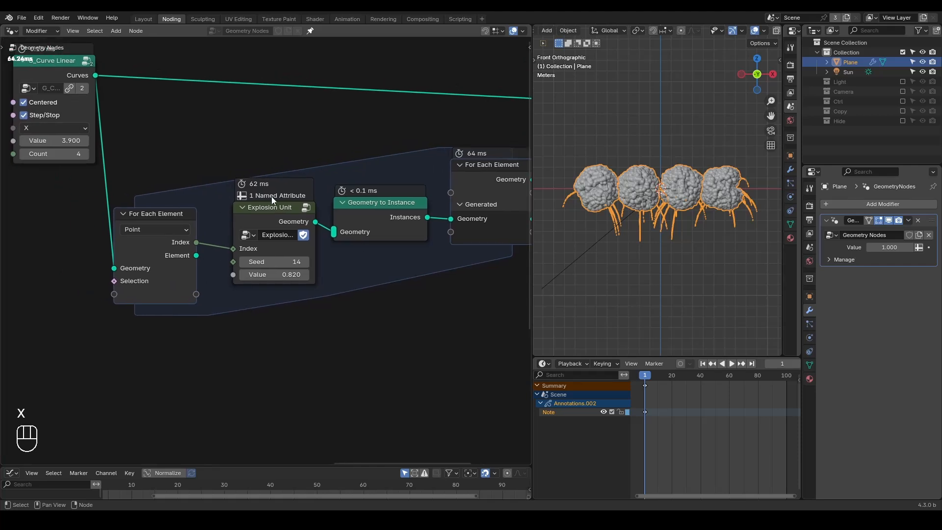
{"action": "scroll", "coordinate": [240, 305], "scroll_direction": "down", "scroll_amount": 1}
{"action": "left_click_drag", "start_coordinate": [304, 259], "coordinate": [324, 259]}
{"action": "left_click", "coordinate": [304, 259]}
{"action": "left_click", "coordinate": [304, 259]}
{"action": "left_click", "coordinate": [304, 259]}
{"action": "left_click", "coordinate": [304, 259]}
{"action": "left_click", "coordinate": [304, 259]}
{"action": "left_click", "coordinate": [304, 259]}
{"action": "left_click", "coordinate": [304, 259]}
{"action": "left_click", "coordinate": [304, 259]}
{"action": "left_click", "coordinate": [304, 260]}
{"action": "left_click", "coordinate": [304, 261]}
{"action": "left_click", "coordinate": [304, 260]}
{"action": "left_click", "coordinate": [304, 260]}
{"action": "left_click", "coordinate": [304, 260]}
{"action": "left_click", "coordinate": [304, 261]}
{"action": "left_click", "coordinate": [305, 260]}
{"action": "left_click", "coordinate": [302, 261]}
{"action": "left_click", "coordinate": [303, 260]}
{"action": "left_click", "coordinate": [302, 261]}
{"action": "left_click", "coordinate": [303, 260]}
{"action": "left_click", "coordinate": [303, 261]}
{"action": "left_click", "coordinate": [303, 261]}
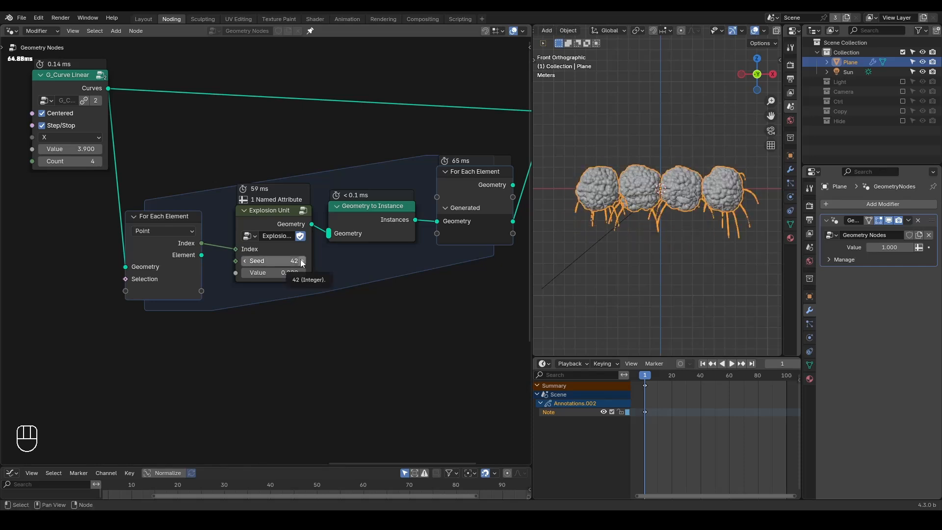
{"action": "mouse_move", "coordinate": [259, 273]}
{"action": "left_mouse_down", "text": "shift"}
{"action": "mouse_move", "coordinate": [219, 272]}
{"action": "mouse_move", "coordinate": [250, 272]}
{"action": "left_mouse_up", "text": "shift"}
Step: Move G_Curve Linear and the zone's input node left to open space before Explosion Unit
{"action": "middle_click_drag", "start_coordinate": [254, 317], "coordinate": [327, 315]}
{"action": "scroll", "coordinate": [295, 282], "scroll_direction": "up", "scroll_amount": 1}
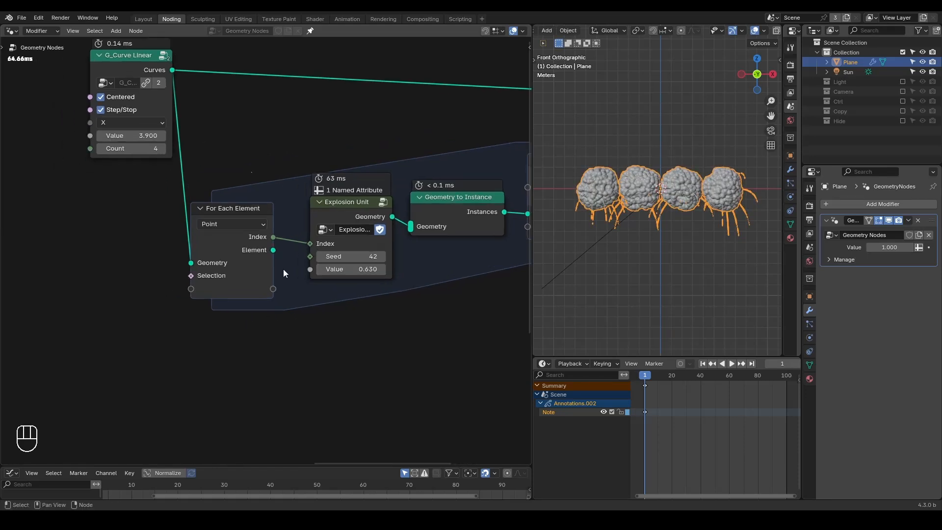
{"action": "left_click_drag", "start_coordinate": [252, 64], "coordinate": [49, 325]}
{"action": "key", "text": "g"}
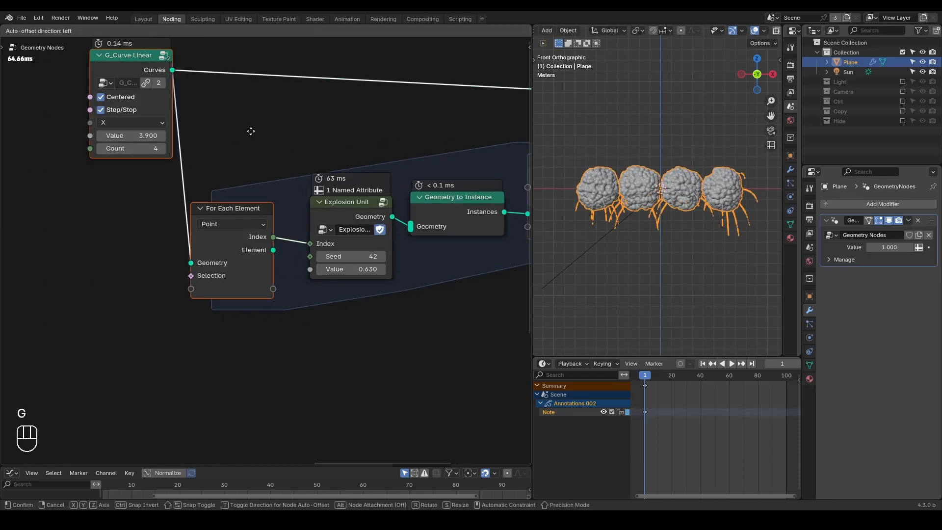
{"action": "left_click", "coordinate": [118, 138]}
{"action": "left_click", "coordinate": [242, 258]}
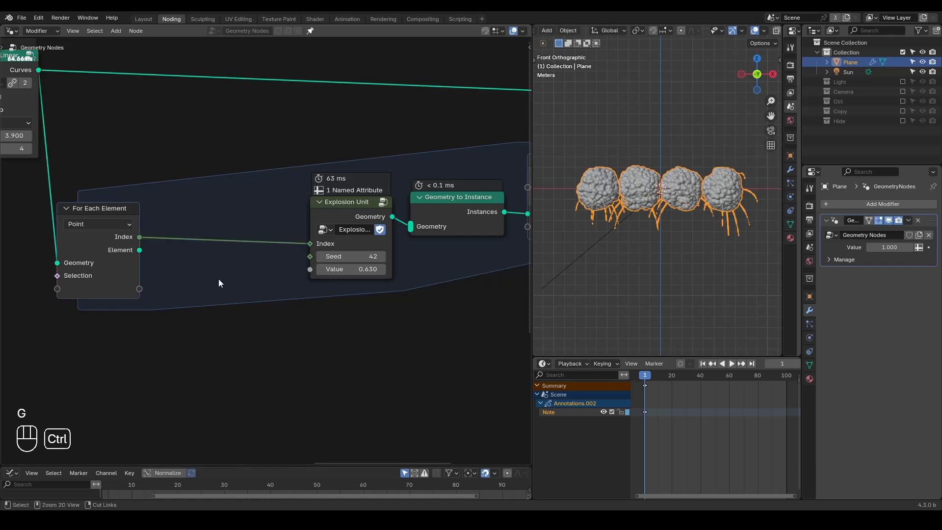
Step: Add a G_Delay Falloff node below the For Each Element zone
{"action": "key", "text": "ctrl+a"}
{"action": "type", "text": "delay"}
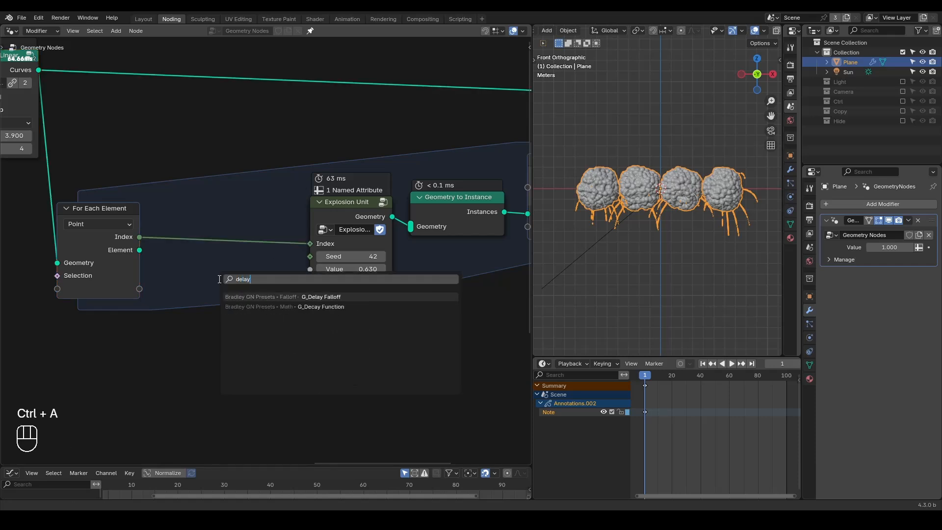
{"action": "key", "text": "Return"}
{"action": "left_click", "coordinate": [211, 278]}
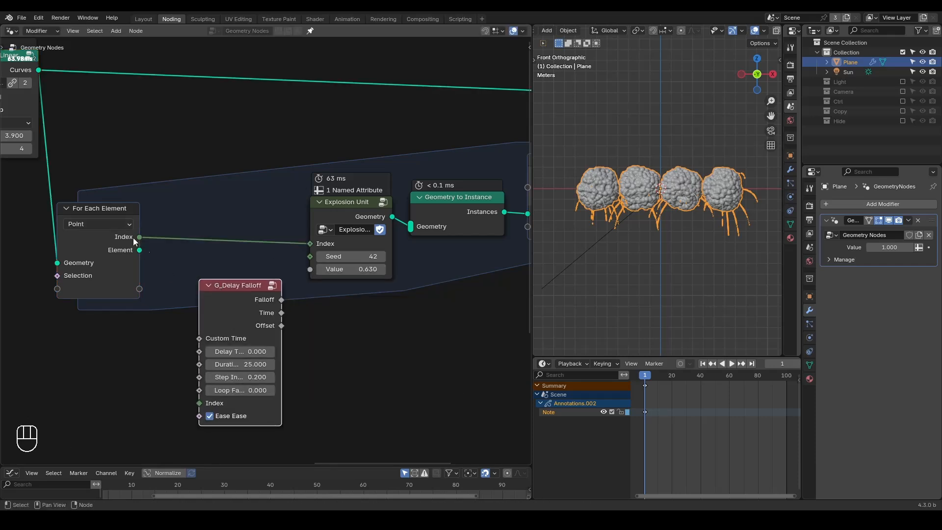
{"action": "left_click_drag", "start_coordinate": [238, 291], "coordinate": [255, 356]}
Step: Connect the For Each Element Index output to the Explosion Unit's Value input
{"action": "middle_click_drag", "start_coordinate": [255, 356], "coordinate": [270, 281]}
{"action": "left_click_drag", "start_coordinate": [154, 162], "coordinate": [315, 193]}
{"action": "middle_click_drag", "start_coordinate": [357, 206], "coordinate": [364, 245]}
Step: Annotate the index numbers 0 to 4 in a column beside the zone's input node
{"action": "key", "text": "d"}
{"action": "mouse_move", "coordinate": [205, 103]}
{"action": "left_mouse_down"}
{"action": "mouse_move", "coordinate": [205, 135]}
{"action": "mouse_move", "coordinate": [226, 165]}
{"action": "mouse_move", "coordinate": [209, 170]}
{"action": "left_mouse_up"}
{"action": "mouse_move", "coordinate": [199, 193]}
{"action": "left_mouse_down"}
{"action": "mouse_move", "coordinate": [214, 212]}
{"action": "mouse_move", "coordinate": [205, 233]}
{"action": "left_mouse_up"}
{"action": "mouse_move", "coordinate": [198, 236]}
{"action": "left_mouse_down"}
{"action": "mouse_move", "coordinate": [205, 257]}
{"action": "mouse_move", "coordinate": [229, 252]}
{"action": "left_mouse_up"}
{"action": "left_click_drag", "start_coordinate": [226, 235], "coordinate": [215, 288]}
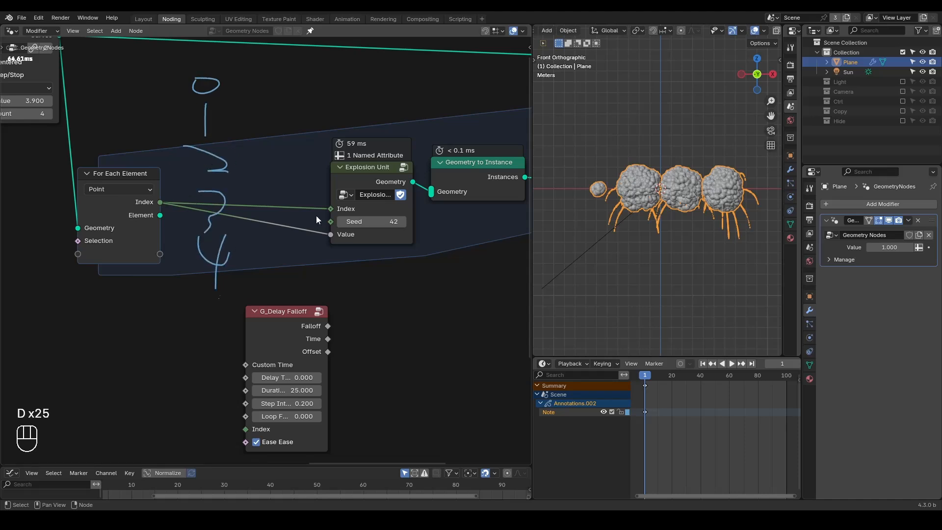
Step: Annotate the numbers 0, 1, 2 and 3 above the four explosions in the viewport
{"action": "left_click_drag", "start_coordinate": [605, 141], "coordinate": [596, 139]}
{"action": "left_click", "coordinate": [623, 122]}
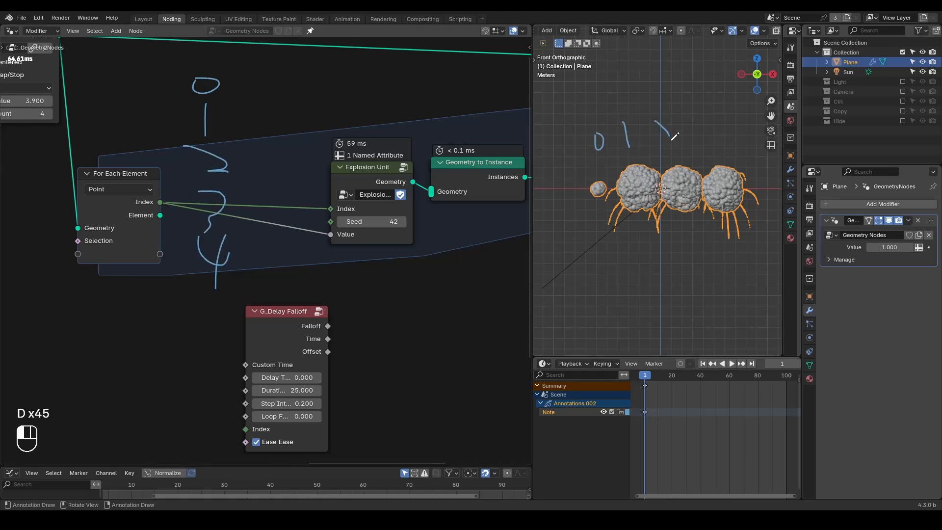
{"action": "mouse_move", "coordinate": [704, 106]}
{"action": "left_mouse_down"}
{"action": "mouse_move", "coordinate": [721, 136]}
{"action": "mouse_move", "coordinate": [708, 147]}
{"action": "left_mouse_up"}
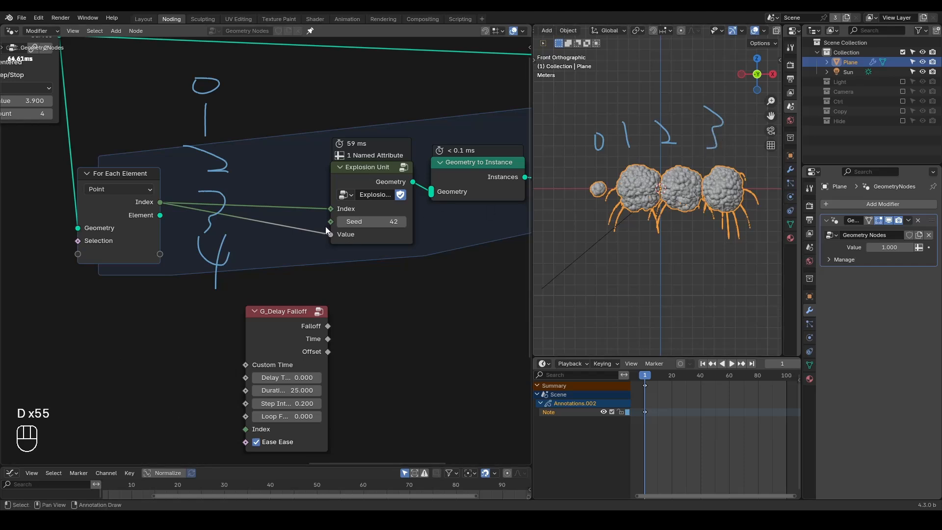
Step: Try adding a Subtract node with the For Each Element Index linked to its second value
{"action": "mouse_move", "coordinate": [316, 218]}
{"action": "right_mouse_down", "text": "ctrl+alt"}
{"action": "mouse_move", "coordinate": [309, 251]}
{"action": "mouse_move", "coordinate": [269, 219]}
{"action": "mouse_move", "coordinate": [272, 209]}
{"action": "right_mouse_up", "text": "ctrl+alt"}
{"action": "key", "text": "shift+a"}
{"action": "type", "text": "subtra"}
{"action": "key", "text": "Return"}
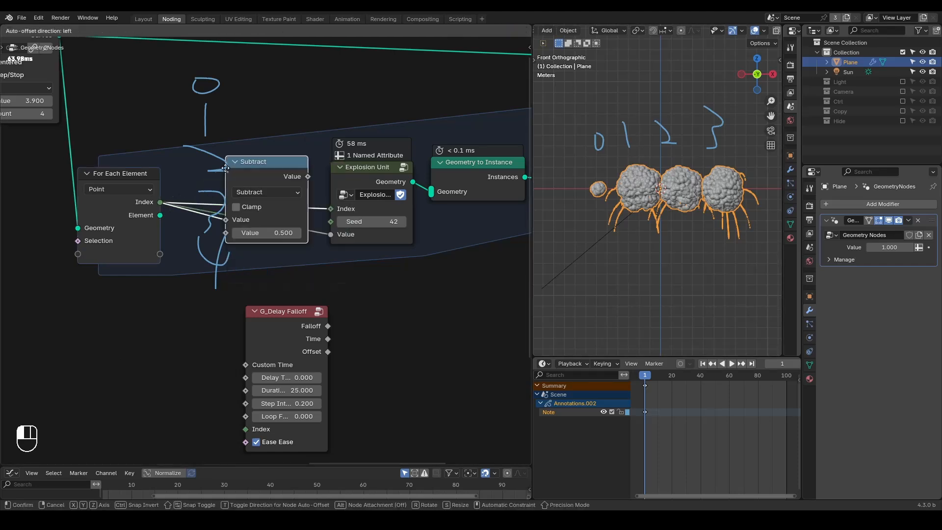
{"action": "left_click", "coordinate": [230, 95]}
{"action": "left_click_drag", "start_coordinate": [230, 149], "coordinate": [232, 161]}
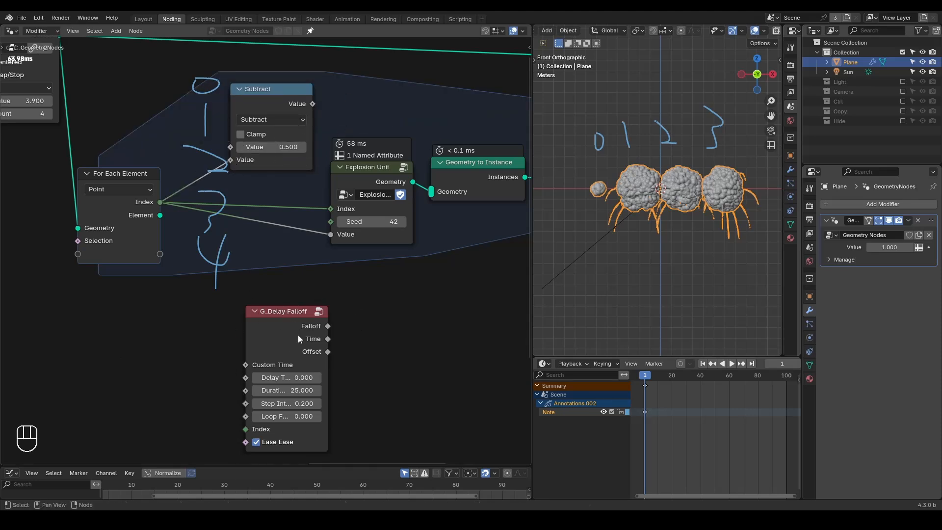
Step: Erase the index annotations in the node editor, delete the Subtract node and move G_Delay Falloff closer to the zone
{"action": "left_click_drag", "start_coordinate": [298, 336], "coordinate": [284, 304]}
{"action": "key", "text": "d"}
{"action": "mouse_move", "coordinate": [220, 77]}
{"action": "right_mouse_down"}
{"action": "mouse_move", "coordinate": [202, 218]}
{"action": "mouse_move", "coordinate": [213, 227]}
{"action": "right_mouse_up"}
{"action": "left_click", "coordinate": [254, 108]}
{"action": "key", "text": "x"}
{"action": "left_click_drag", "start_coordinate": [255, 308], "coordinate": [239, 297]}
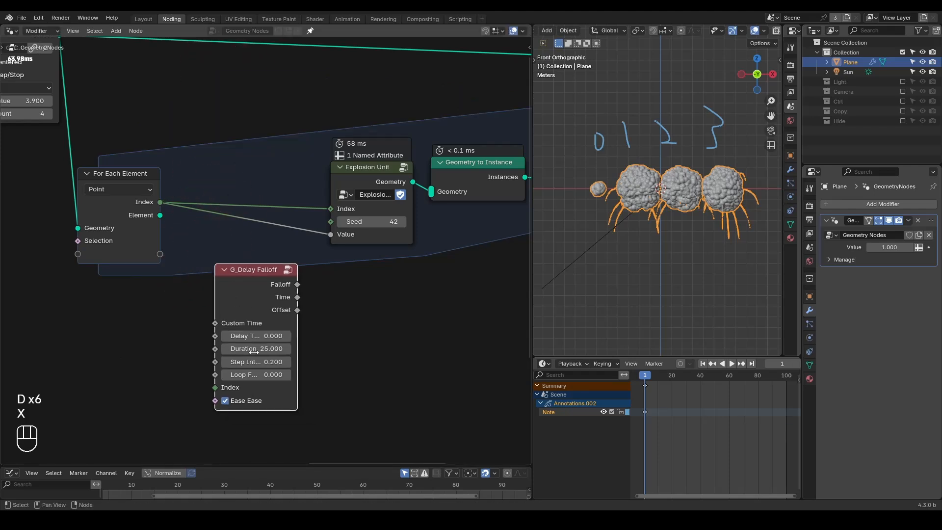
Step: Widen the G_Delay Falloff node, link the zone's Index to its Index and its Falloff to the Explosion Unit's Value
{"action": "left_click_drag", "start_coordinate": [215, 302], "coordinate": [192, 301]}
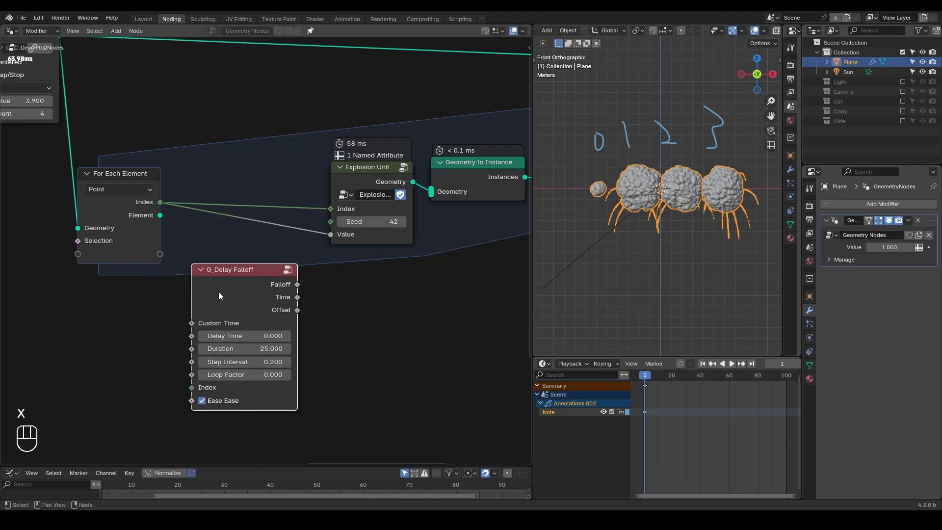
{"action": "left_click_drag", "start_coordinate": [160, 214], "coordinate": [192, 387]}
{"action": "left_click_drag", "start_coordinate": [293, 286], "coordinate": [330, 234]}
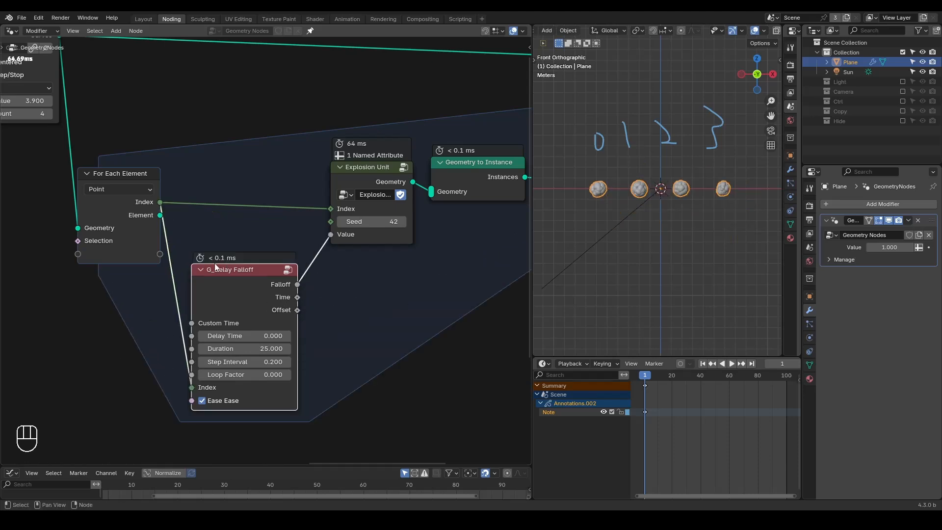
Step: Cut the link into G_Delay Falloff's Index, then reconnect it from the For Each Element Index
{"action": "right_click_drag", "start_coordinate": [181, 231], "coordinate": [142, 316], "text": "ctrl+alt"}
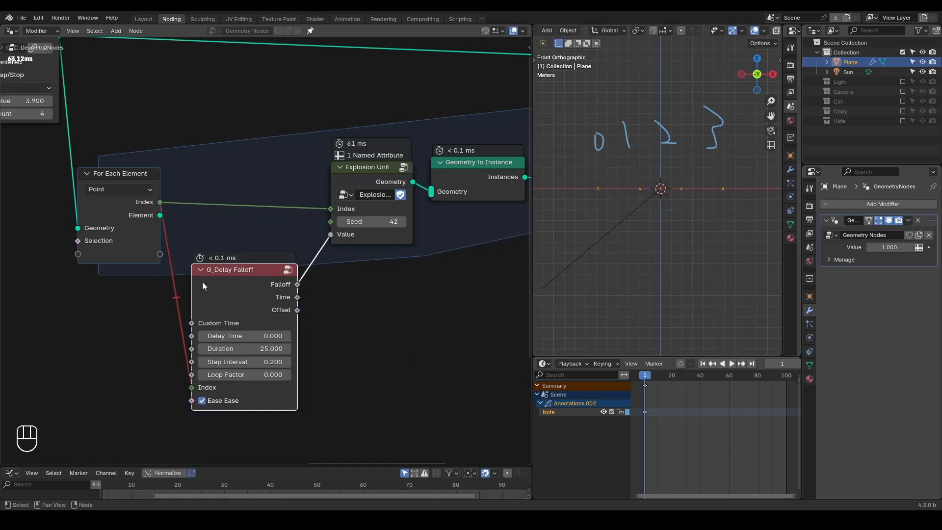
{"action": "left_click_drag", "start_coordinate": [191, 387], "coordinate": [155, 377]}
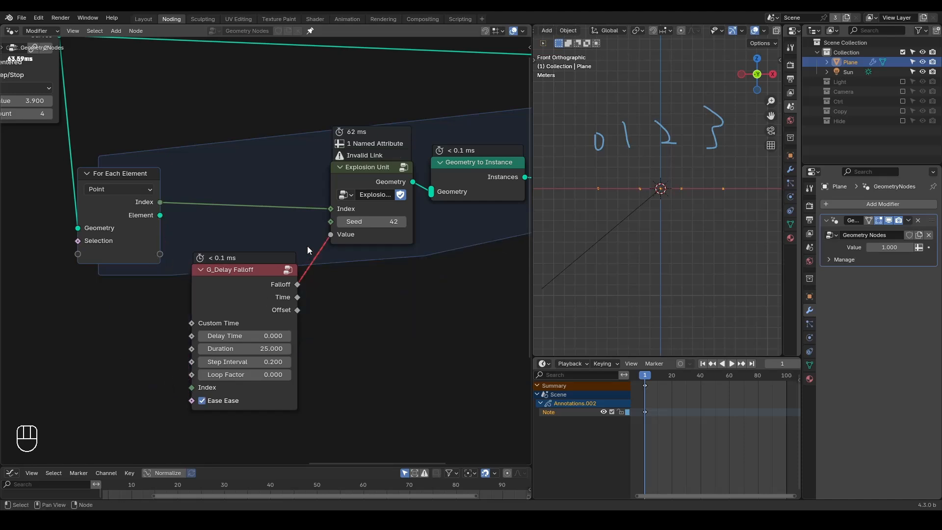
{"action": "left_click_drag", "start_coordinate": [161, 215], "coordinate": [192, 387]}
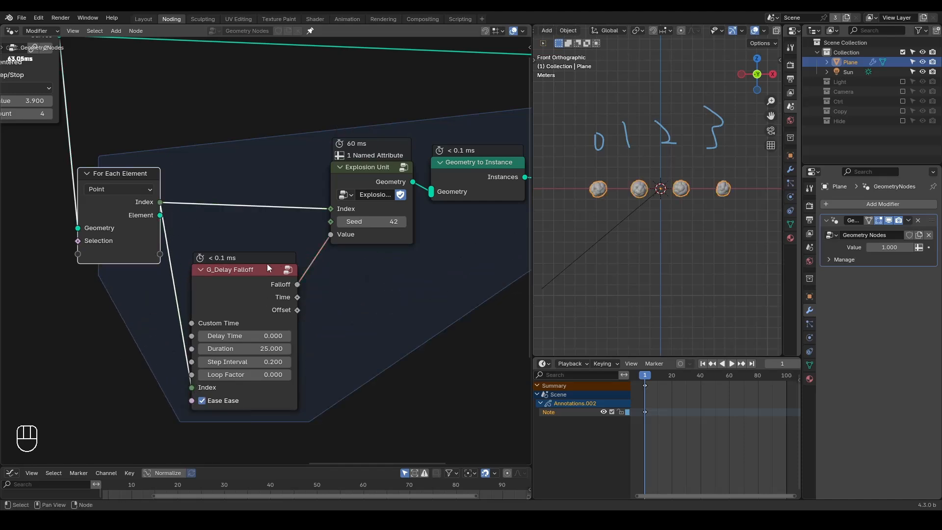
Step: Set G_Delay Falloff's Step Interval to 25 and Duration to 35
{"action": "left_click", "coordinate": [288, 359]}
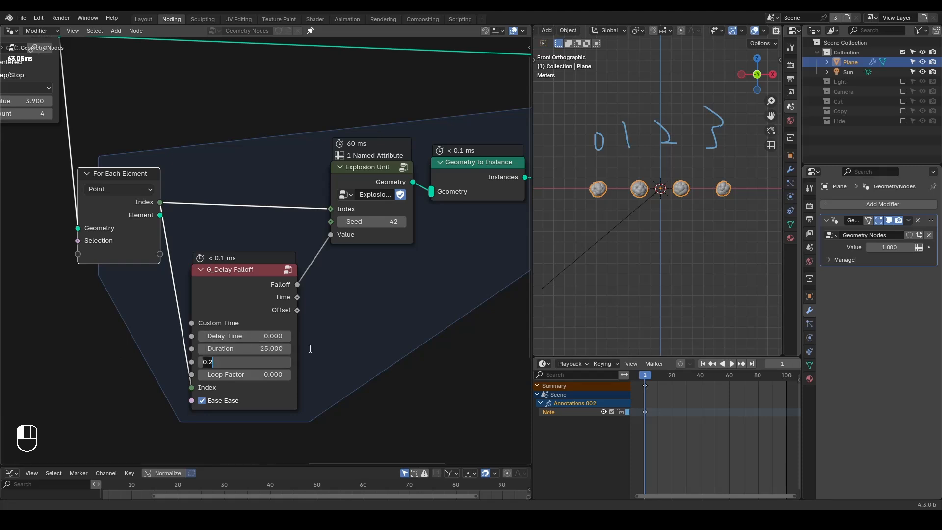
{"action": "key", "text": "Return"}
{"action": "left_click", "coordinate": [258, 361]}
{"action": "type", "text": "25"}
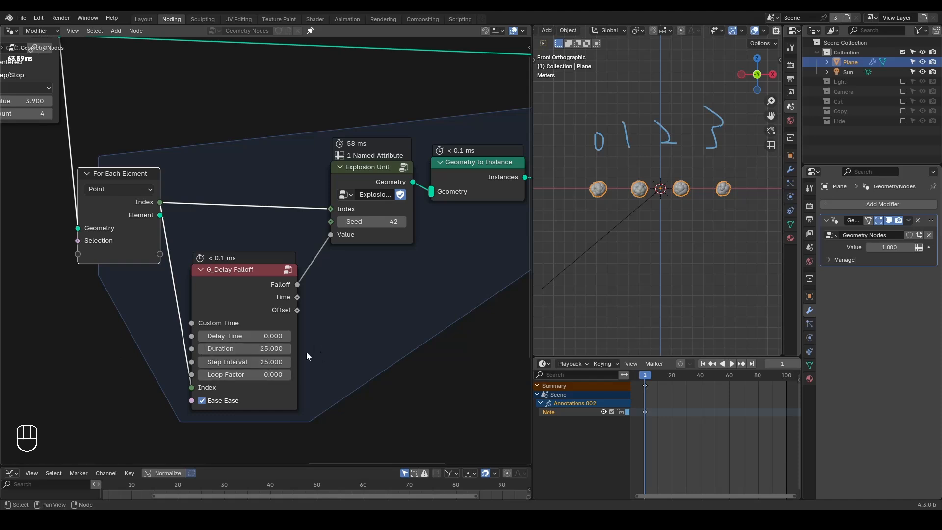
{"action": "left_click", "coordinate": [250, 349]}
{"action": "type", "text": "35"}
{"action": "key", "text": "Return"}
Step: Play the animation from the first frame to check the staggered explosions, then return to the start
{"action": "key", "text": "shift+space"}
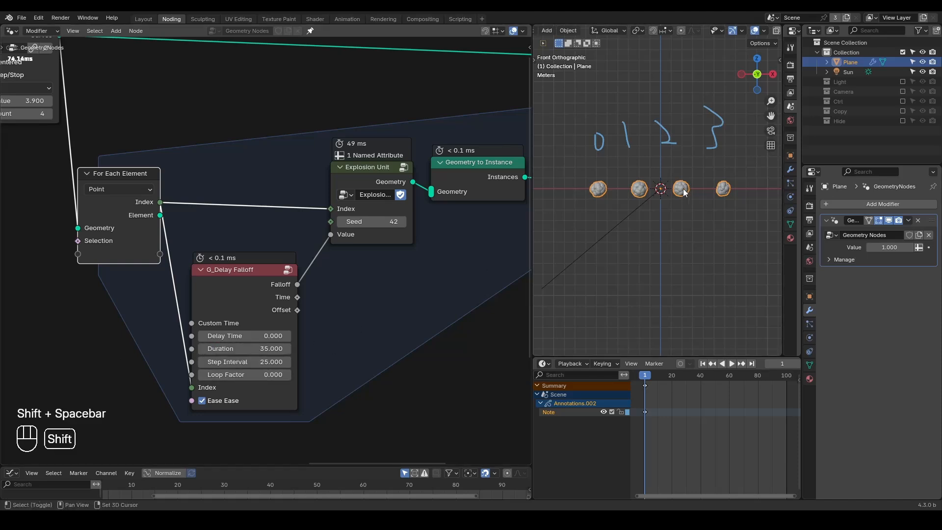
{"action": "key", "text": "space"}
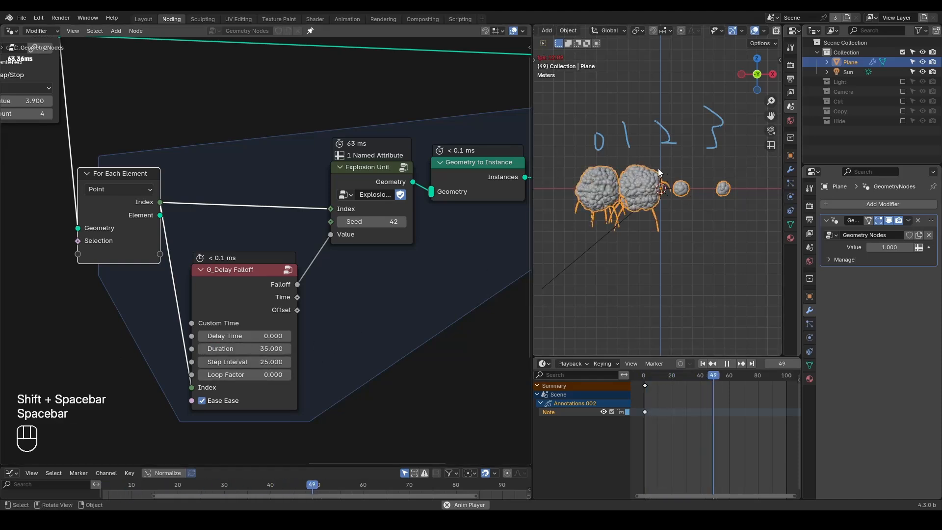
{"action": "key", "text": "space"}
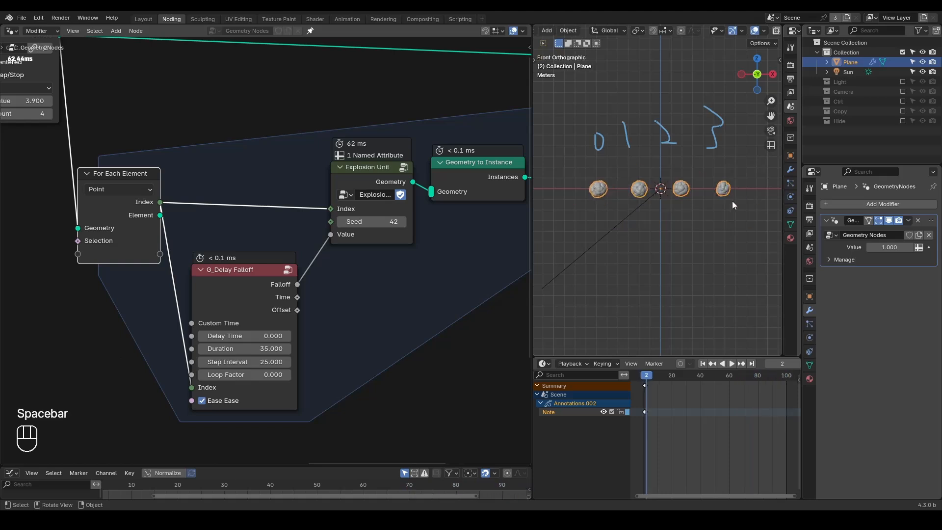
{"action": "key", "text": "shift+space"}
Step: Clear the handwritten number annotations from the viewport
{"action": "key", "text": "d"}
{"action": "mouse_move", "coordinate": [721, 131]}
{"action": "right_mouse_down"}
{"action": "mouse_move", "coordinate": [550, 189]}
{"action": "mouse_move", "coordinate": [737, 157]}
{"action": "right_mouse_up"}
{"action": "key", "text": "shift+ctrl+alt+q"}
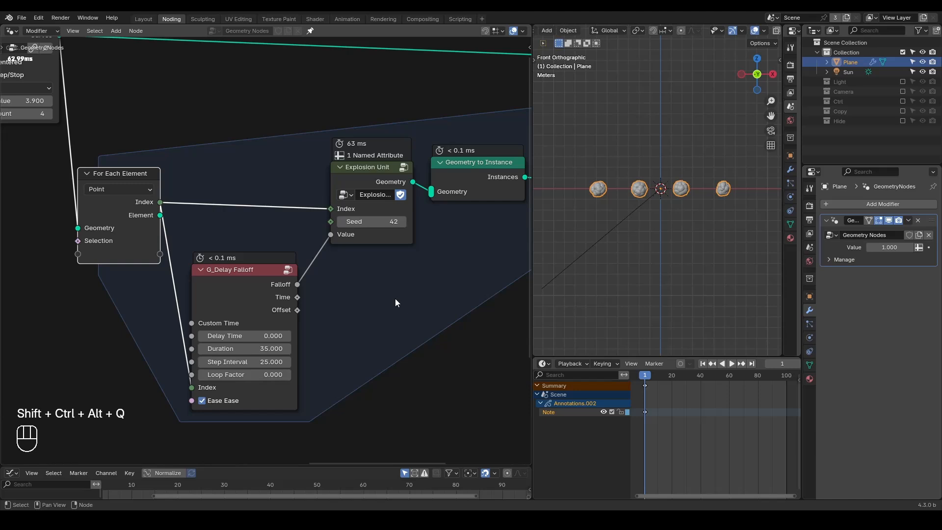
Step: Disconnect G_Delay Falloff's Falloff output from the Explosion Unit's Value
{"action": "right_click_drag", "start_coordinate": [310, 243], "coordinate": [323, 275], "text": "ctrl"}
{"action": "left_click", "coordinate": [240, 285]}
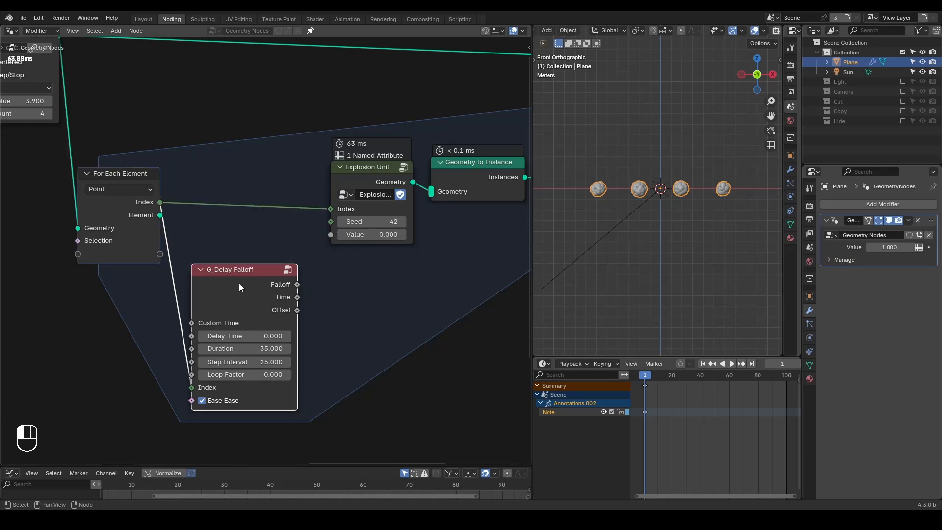
{"action": "middle_click_drag", "start_coordinate": [208, 242], "coordinate": [328, 248]}
Step: Move the G_Curve Linear node farther from the For Each Element zone to make room for more nodes
{"action": "scroll", "coordinate": [328, 248], "scroll_direction": "down", "scroll_amount": 1}
{"action": "middle_click_drag", "start_coordinate": [195, 80], "coordinate": [239, 87]}
{"action": "left_click", "coordinate": [211, 77]}
{"action": "left_click_drag", "start_coordinate": [211, 76], "coordinate": [84, 95]}
{"action": "right_click_drag", "start_coordinate": [152, 80], "coordinate": [130, 189], "text": "shift"}
{"action": "key", "text": "g"}
{"action": "left_click", "coordinate": [213, 149]}
Step: Add a Grid node and link its Mesh to the reroute in place of G_Curve Linear
{"action": "key", "text": "ctrl+a"}
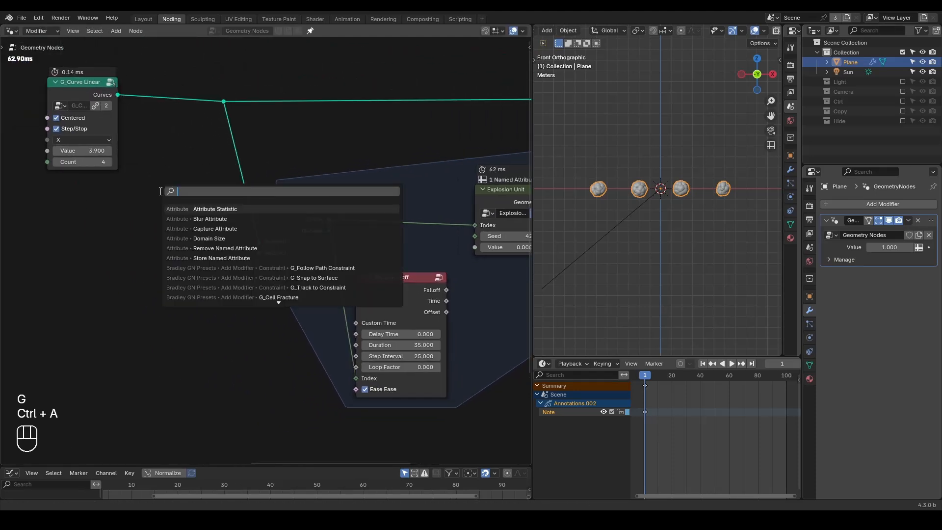
{"action": "type", "text": "grid"}
{"action": "key", "text": "Return"}
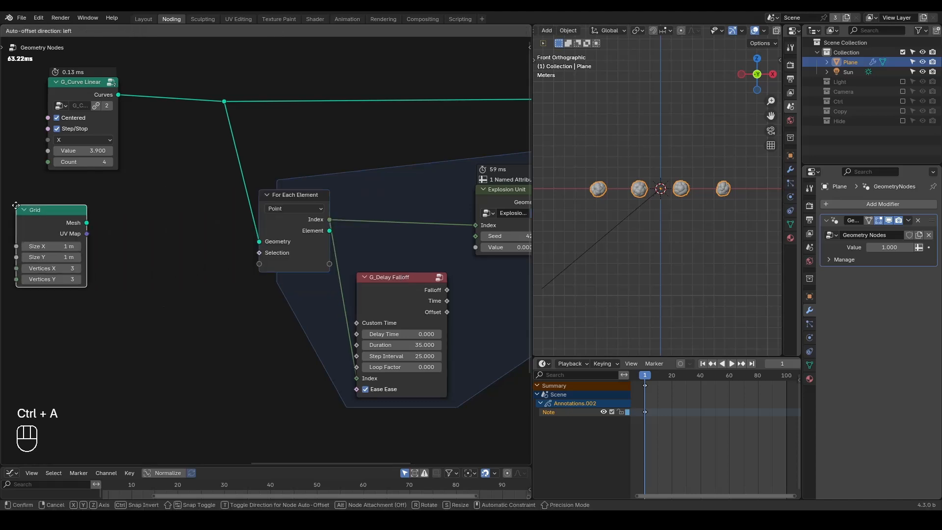
{"action": "left_click", "coordinate": [67, 223]}
{"action": "left_click_drag", "start_coordinate": [68, 223], "coordinate": [227, 102]}
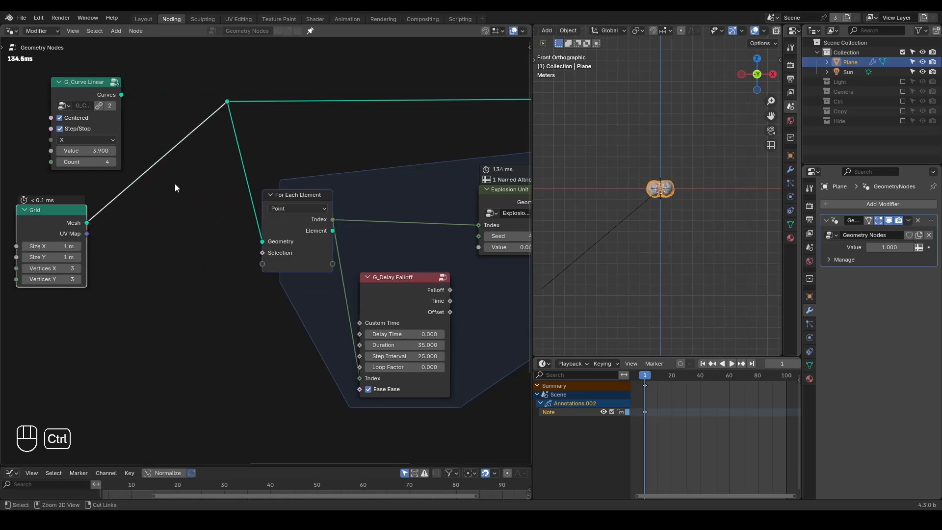
Step: Insert a G_Points Distribute node between the Grid's Mesh and the reroute
{"action": "key", "text": "ctrl+a"}
{"action": "type", "text": "distribute"}
{"action": "key", "text": "Return"}
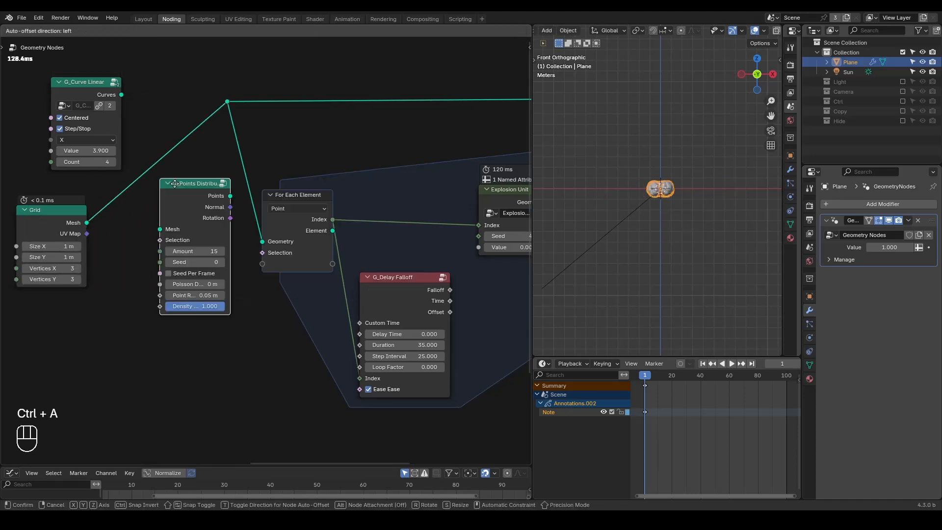
{"action": "left_click", "coordinate": [137, 168]}
Step: Set the Grid's Size X and Size Y to 6 m
{"action": "middle_click_drag", "start_coordinate": [617, 172], "coordinate": [628, 212]}
{"action": "left_click_drag", "start_coordinate": [64, 246], "coordinate": [64, 257]}
{"action": "type", "text": "6"}
{"action": "key", "text": "Return"}
{"action": "middle_click_drag", "start_coordinate": [640, 172], "coordinate": [637, 212]}
Step: Delete the G_Delay Falloff node and add a G_Proximity Falloff node below the zone's input node
{"action": "middle_click_drag", "start_coordinate": [297, 194], "coordinate": [275, 194]}
{"action": "left_click", "coordinate": [346, 272]}
{"action": "key", "text": "x"}
{"action": "key", "text": "ctrl+a"}
{"action": "type", "text": "proximi"}
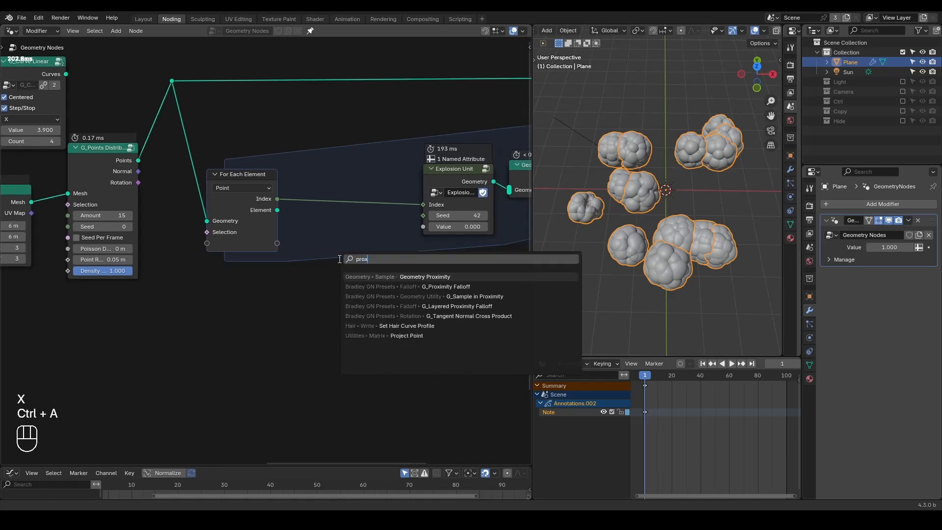
{"action": "key", "text": "Down"}
{"action": "key", "text": "Return"}
{"action": "left_click", "coordinate": [301, 244]}
{"action": "middle_click_drag", "start_coordinate": [301, 244], "coordinate": [265, 225]}
Step: Add a Geometry Proximity node beside the G_Proximity Falloff node
{"action": "scroll", "coordinate": [266, 227], "scroll_direction": "up", "scroll_amount": 1}
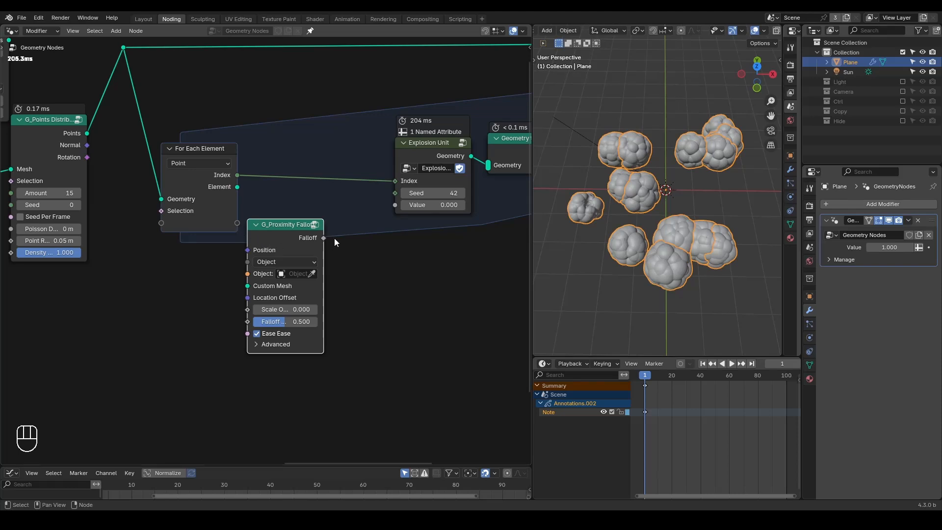
{"action": "key", "text": "ctrl+a"}
{"action": "type", "text": "sampl"}
{"action": "key", "text": "BackSpace"}
{"action": "key", "text": "BackSpace"}
{"action": "key", "text": "BackSpace"}
{"action": "key", "text": "BackSpace"}
{"action": "key", "text": "BackSpace"}
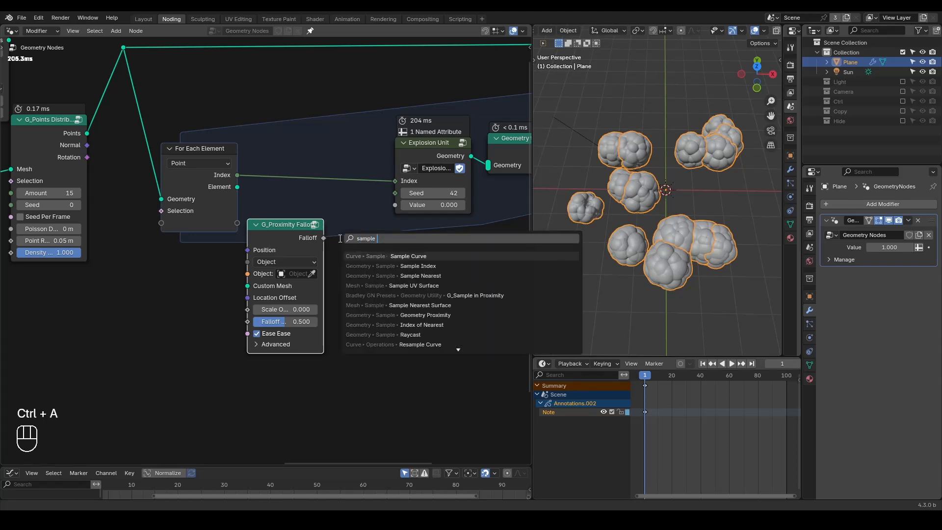
{"action": "type", "text": "geometry proxi"}
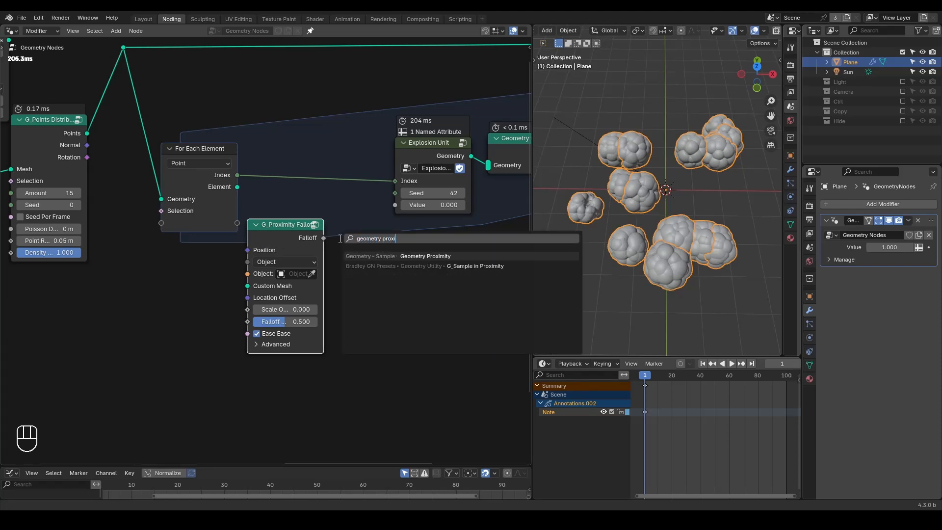
{"action": "key", "text": "Return"}
{"action": "left_click", "coordinate": [364, 244]}
Step: Try linking the Geometry Proximity node's output to the Explosion Unit's Value
{"action": "scroll", "coordinate": [354, 272], "scroll_direction": "up", "scroll_amount": 1}
{"action": "middle_click_drag", "start_coordinate": [351, 281], "coordinate": [324, 268]}
{"action": "left_click_drag", "start_coordinate": [392, 257], "coordinate": [393, 180]}
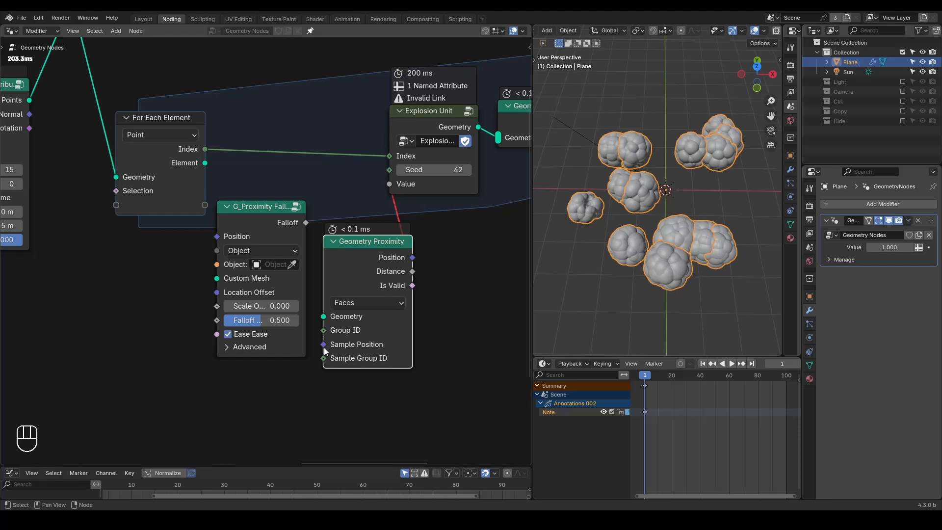
Step: Circle the Geometry Proximity node's Sample Position input with an annotation, then erase the marks
{"action": "mouse_move", "coordinate": [317, 349]}
{"action": "left_mouse_down"}
{"action": "mouse_move", "coordinate": [406, 328]}
{"action": "mouse_move", "coordinate": [310, 335]}
{"action": "left_mouse_up"}
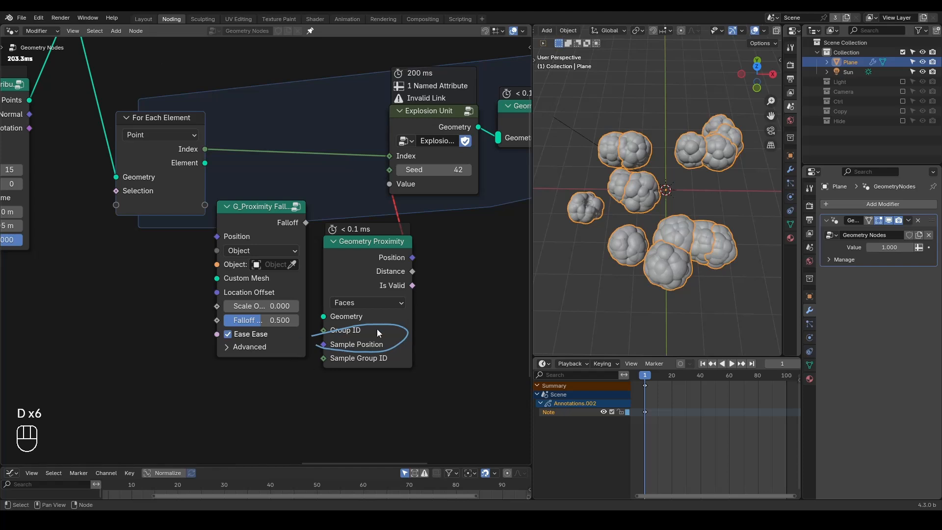
{"action": "right_click_drag", "start_coordinate": [431, 316], "coordinate": [450, 315]}
{"action": "mouse_move", "coordinate": [259, 347]}
{"action": "middle_mouse_down"}
{"action": "mouse_move", "coordinate": [343, 324]}
{"action": "mouse_move", "coordinate": [292, 332]}
{"action": "middle_mouse_up"}
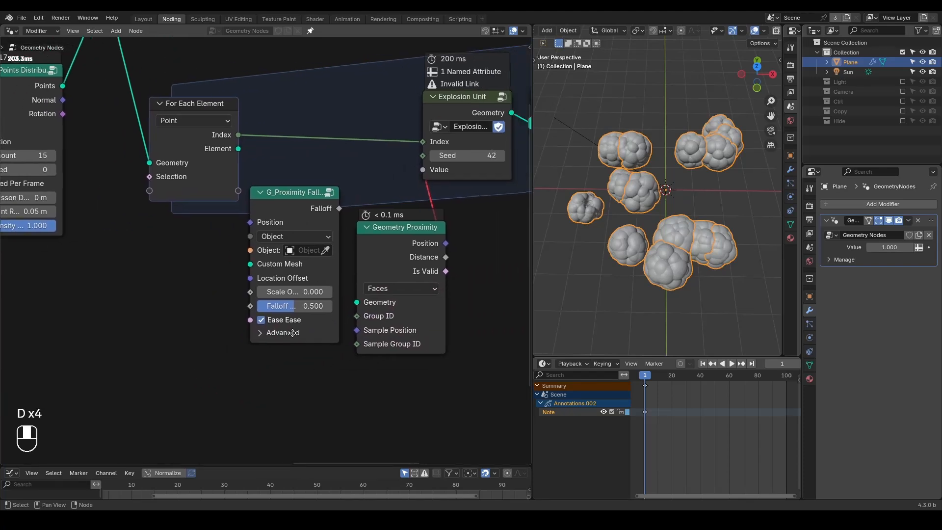
Step: Place G_Proximity Falloff before the zone and route its Falloff through a new For Each Element input to the Explosion Unit's Value
{"action": "scroll", "coordinate": [301, 253], "scroll_direction": "down", "scroll_amount": 2}
{"action": "left_click_drag", "start_coordinate": [288, 217], "coordinate": [400, 181]}
{"action": "left_click_drag", "start_coordinate": [162, 263], "coordinate": [167, 199]}
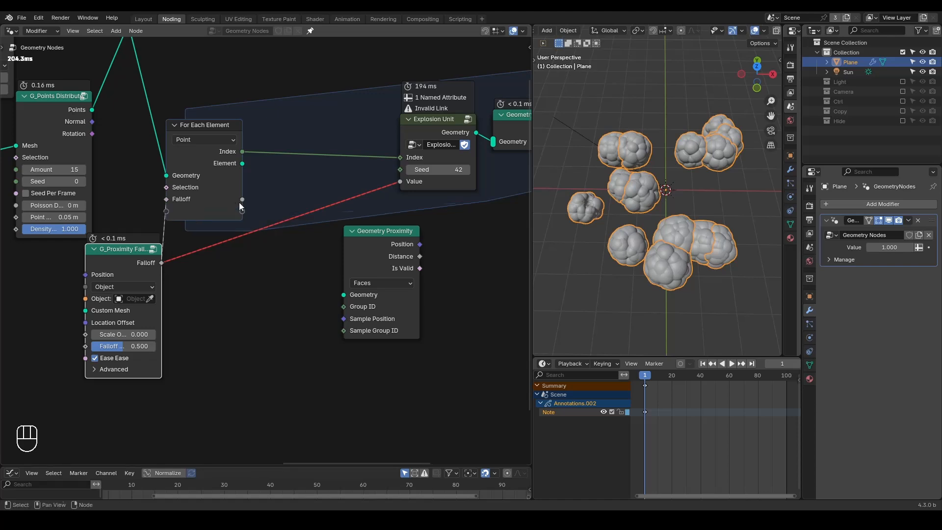
{"action": "left_click_drag", "start_coordinate": [241, 199], "coordinate": [404, 180]}
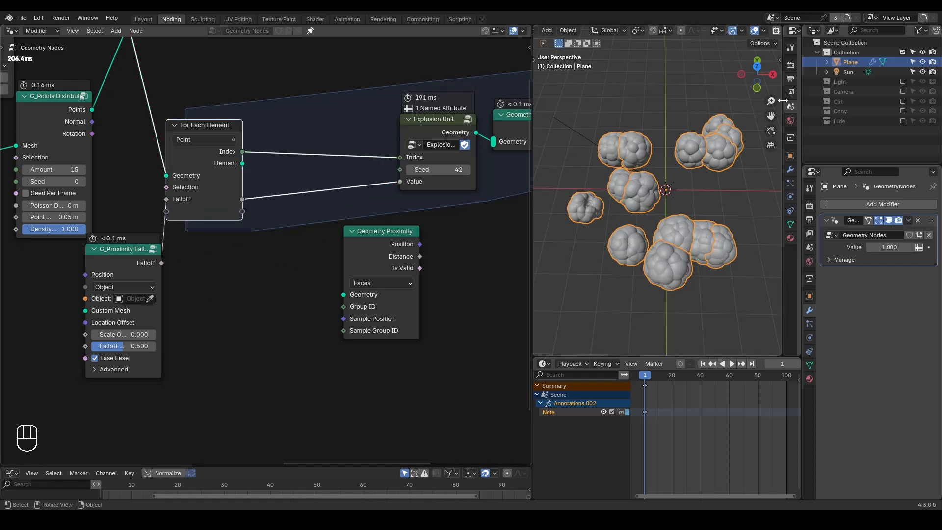
Step: Enable the Ctrl collection and assign its Controller as the object of G_Proximity Falloff
{"action": "left_click", "coordinate": [903, 101]}
{"action": "left_click", "coordinate": [817, 101]}
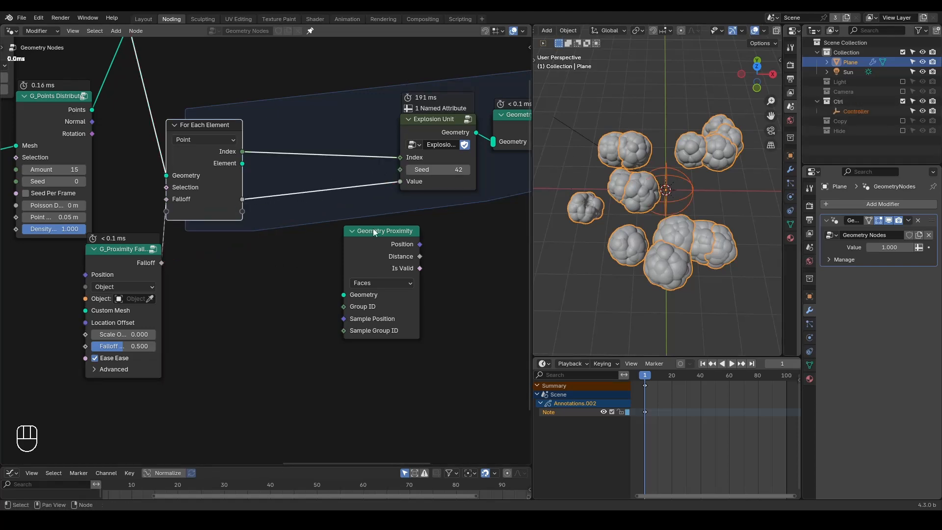
{"action": "left_click", "coordinate": [150, 299]}
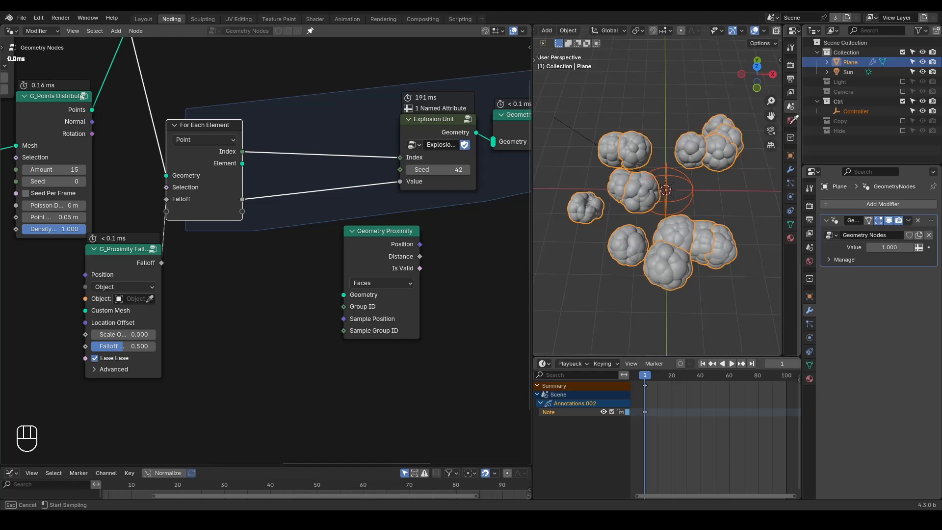
{"action": "left_click", "coordinate": [851, 111]}
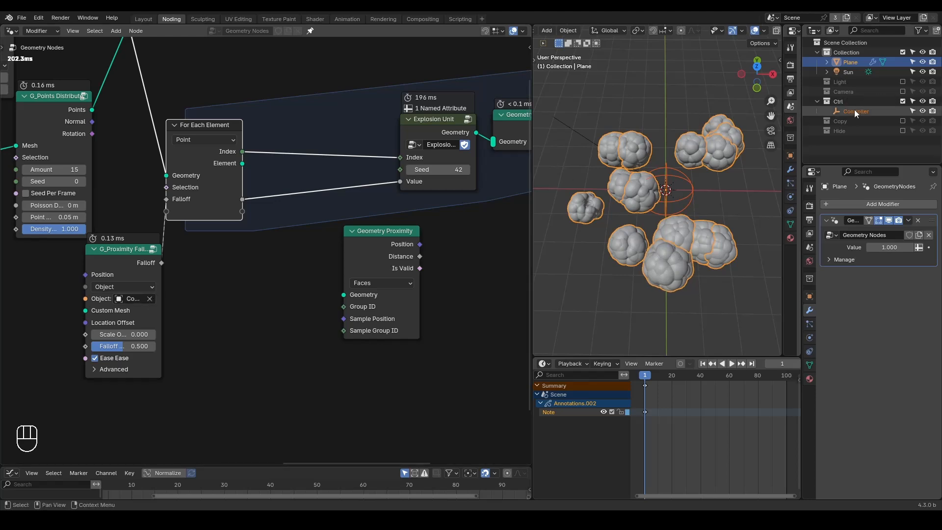
Step: Select the Controller empty and scale it up to about 3.65
{"action": "left_click", "coordinate": [854, 111]}
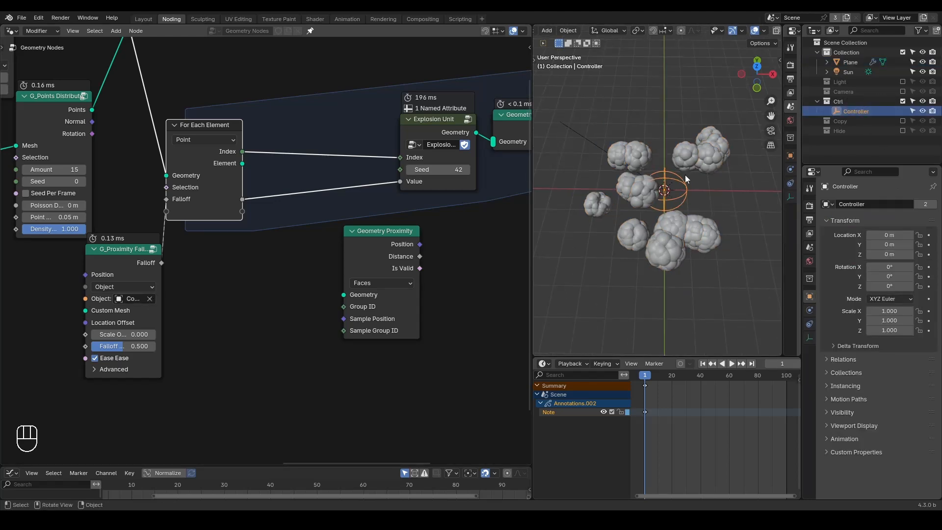
{"action": "key", "text": "s"}
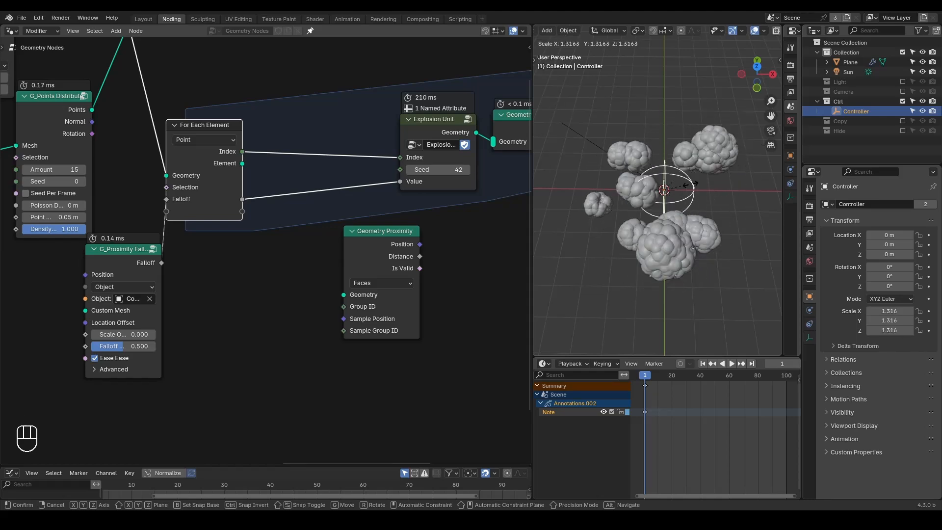
{"action": "left_click", "coordinate": [732, 184]}
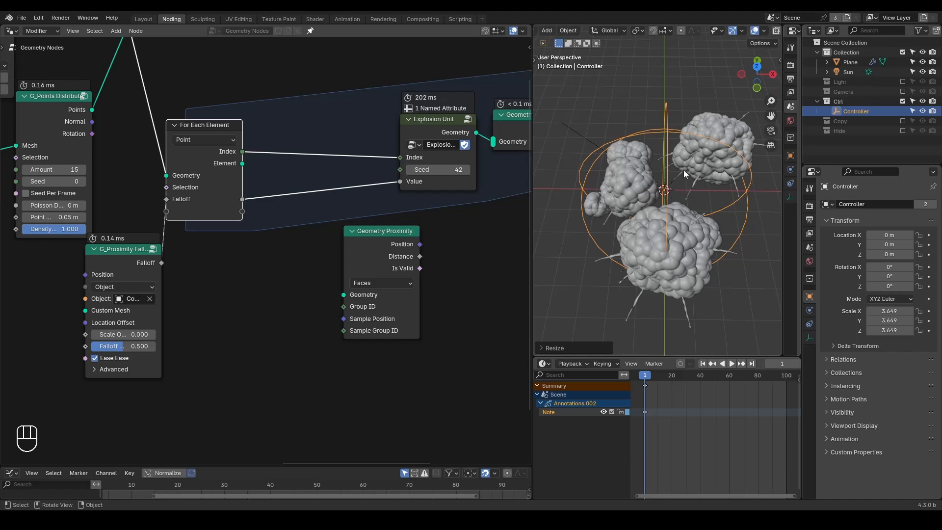
Step: Add a Distribute Points on Faces node below the Instance on Points node
{"action": "middle_click_drag", "start_coordinate": [474, 206], "coordinate": [345, 215]}
{"action": "middle_click_drag", "start_coordinate": [439, 157], "coordinate": [375, 182], "text": "ctrl"}
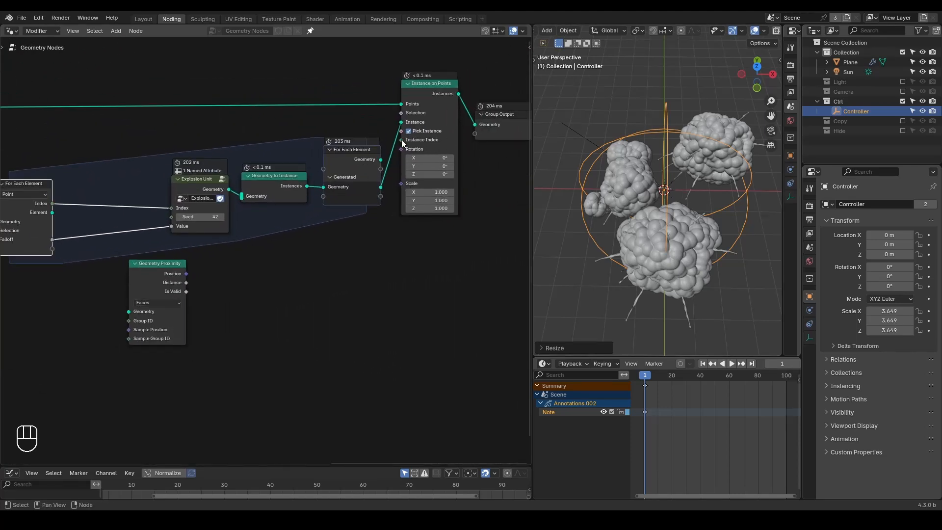
{"action": "mouse_move", "coordinate": [402, 140]}
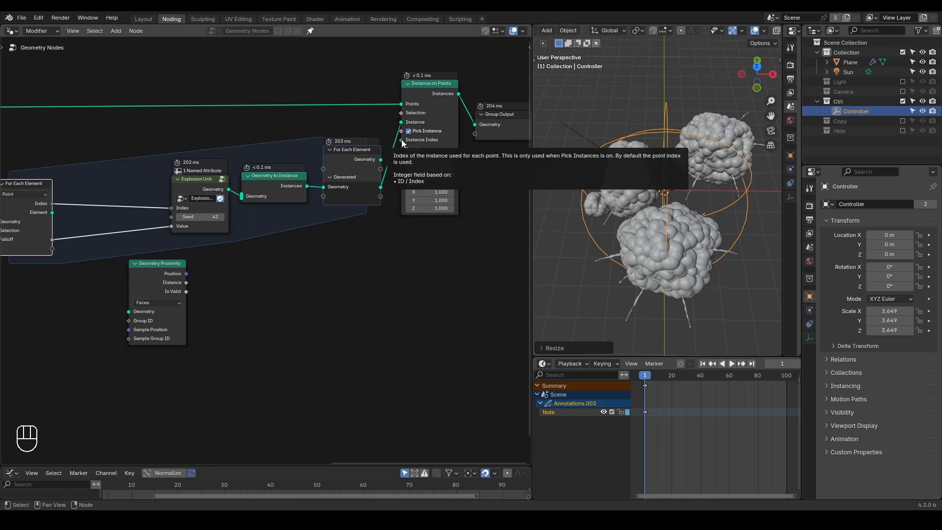
{"action": "middle_click_drag", "start_coordinate": [401, 139], "coordinate": [333, 157]}
{"action": "key", "text": "ctrl+a"}
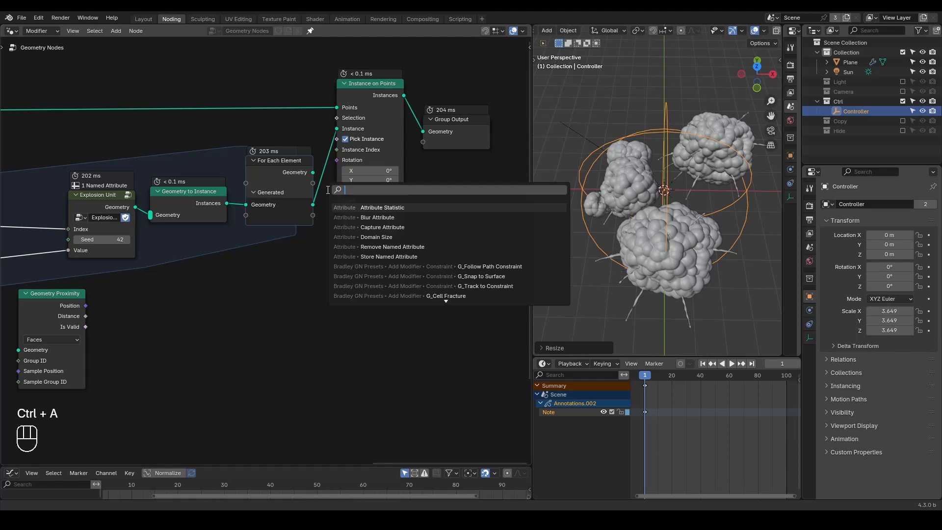
{"action": "type", "text": "distribute point"}
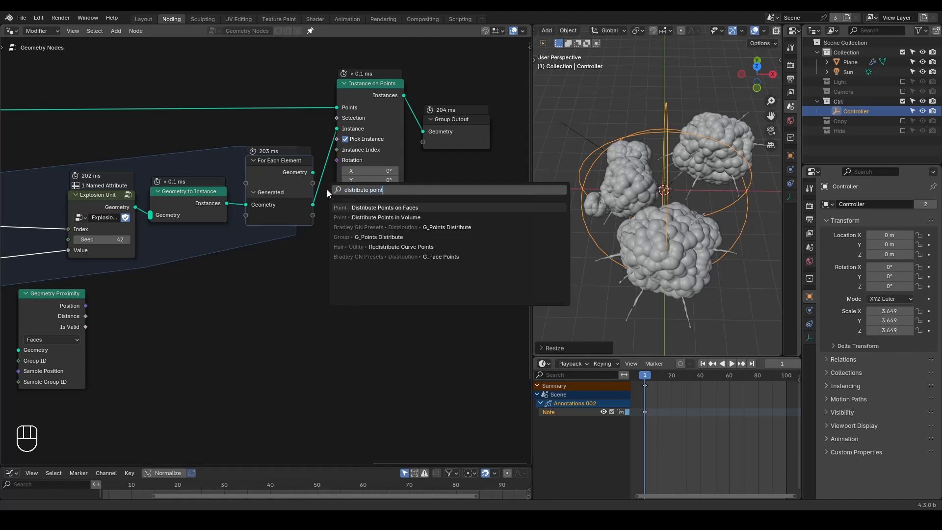
{"action": "key", "text": "Return"}
{"action": "left_click", "coordinate": [362, 286]}
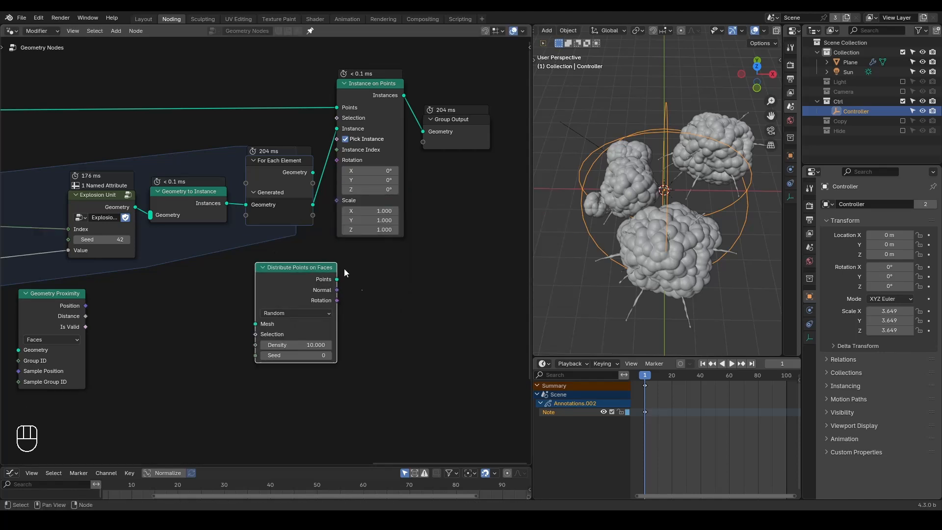
Step: Plug a new Index node into the Instance Index of Instance on Points and delete the Distribute Points on Faces node
{"action": "left_click_drag", "start_coordinate": [471, 60], "coordinate": [352, 142]}
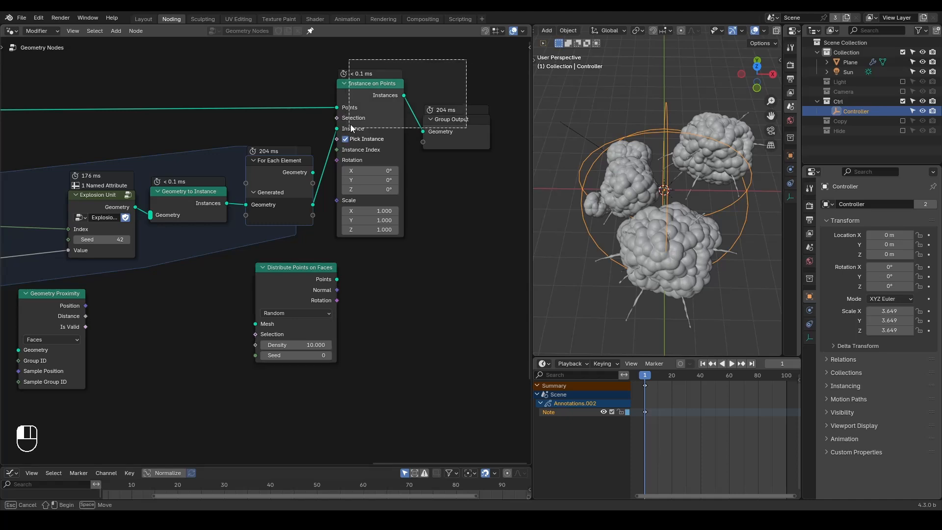
{"action": "key", "text": "g"}
{"action": "left_click", "coordinate": [440, 97]}
{"action": "left_click_drag", "start_coordinate": [455, 148], "coordinate": [392, 181]}
{"action": "type", "text": "index"}
{"action": "key", "text": "Return"}
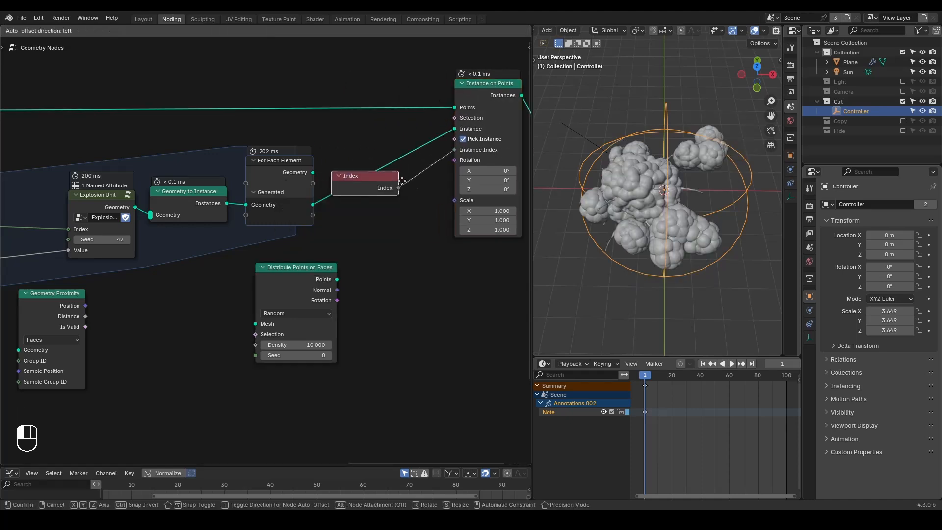
{"action": "left_click", "coordinate": [284, 301]}
{"action": "key", "text": "x"}
Step: Scale the Controller empty up to about 3.76 and try moving it about 2.8 m along X
{"action": "left_click", "coordinate": [673, 132]}
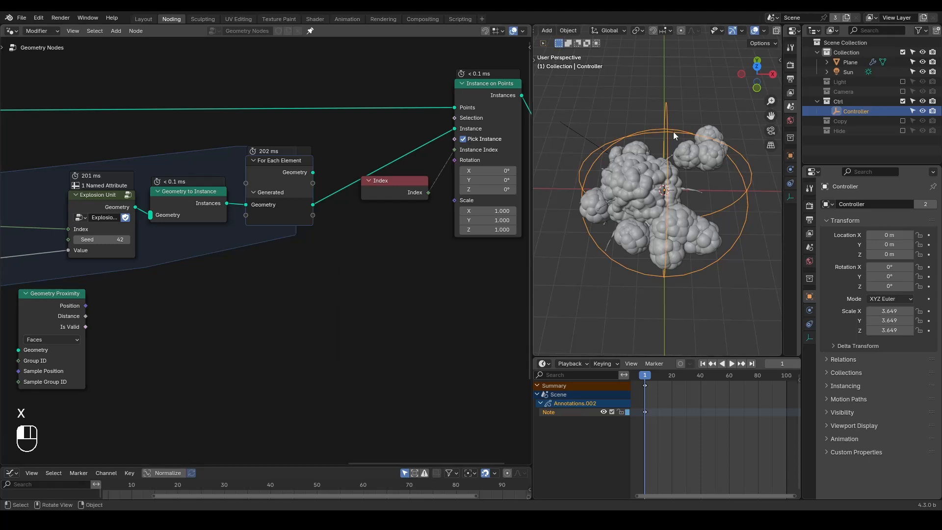
{"action": "key", "text": "s"}
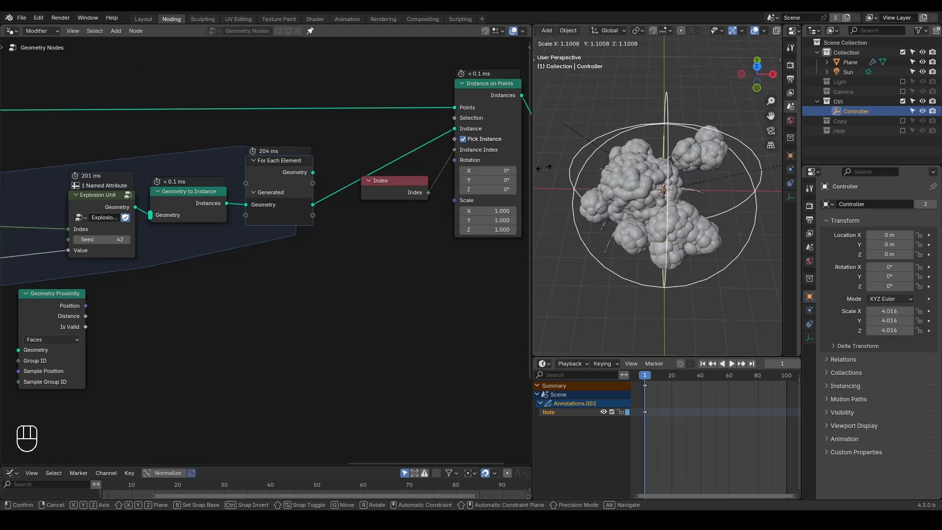
{"action": "left_click", "coordinate": [559, 194]}
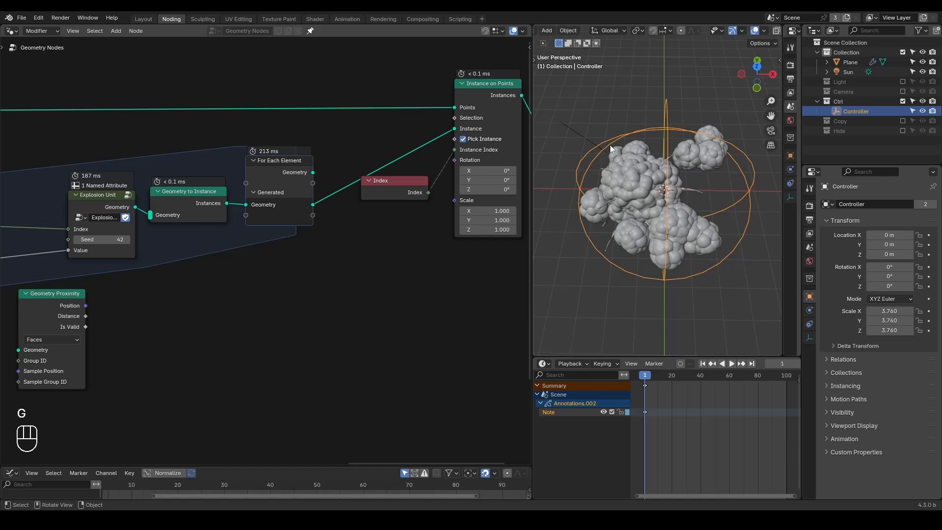
{"action": "key", "text": "g"}
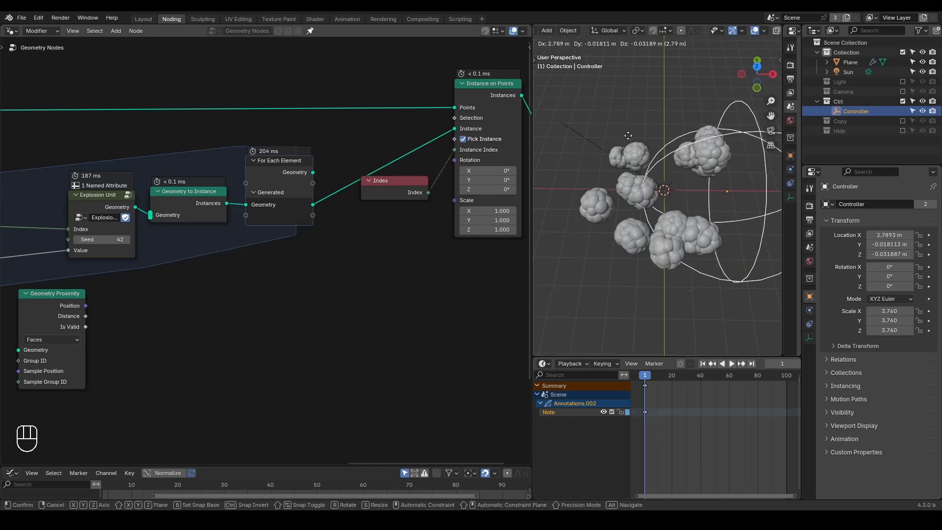
{"action": "key", "text": "Escape"}
Step: Move G_Proximity Falloff beside the Geometry Proximity node and connect its Falloff directly to the Explosion Unit's Value
{"action": "middle_click_drag", "start_coordinate": [63, 325], "coordinate": [346, 249]}
{"action": "left_click", "coordinate": [166, 254]}
{"action": "mouse_move", "coordinate": [166, 253]}
{"action": "left_mouse_down"}
{"action": "mouse_move", "coordinate": [118, 265]}
{"action": "mouse_move", "coordinate": [307, 265]}
{"action": "left_mouse_up"}
{"action": "right_click_drag", "start_coordinate": [278, 226], "coordinate": [228, 256], "text": "ctrl"}
{"action": "left_click_drag", "start_coordinate": [340, 264], "coordinate": [412, 186]}
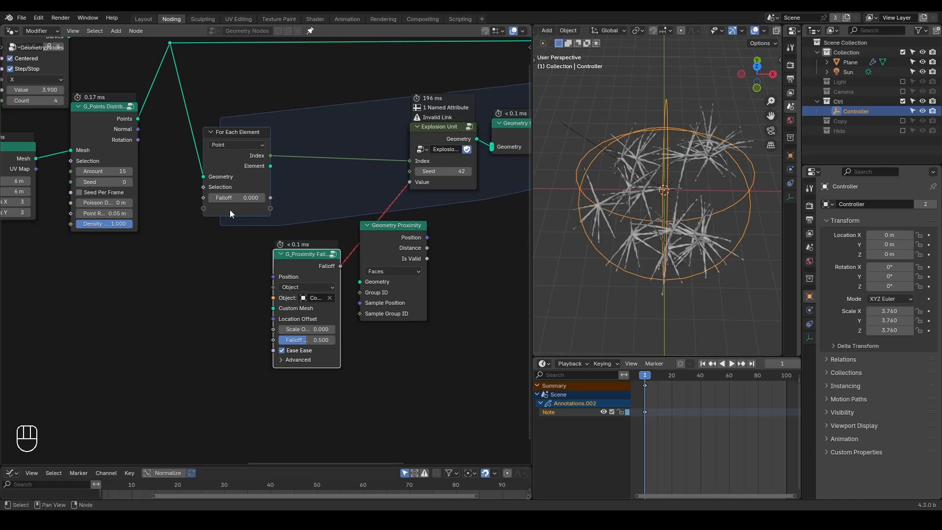
Step: Add a Position node and plug it into a new input on the For Each Element node
{"action": "key", "text": "ctrl+a"}
{"action": "type", "text": "posi"}
{"action": "key", "text": "Return"}
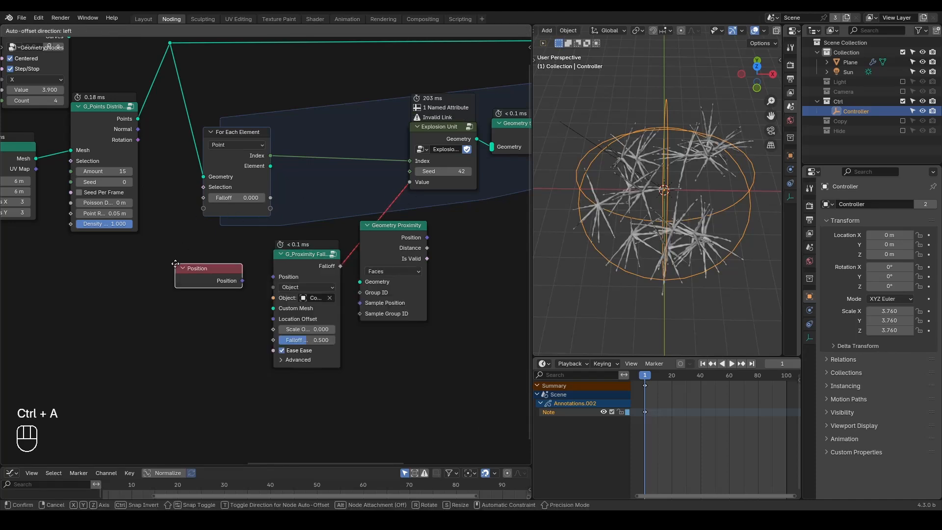
{"action": "left_click", "coordinate": [79, 270]}
{"action": "left_click_drag", "start_coordinate": [143, 283], "coordinate": [202, 211]}
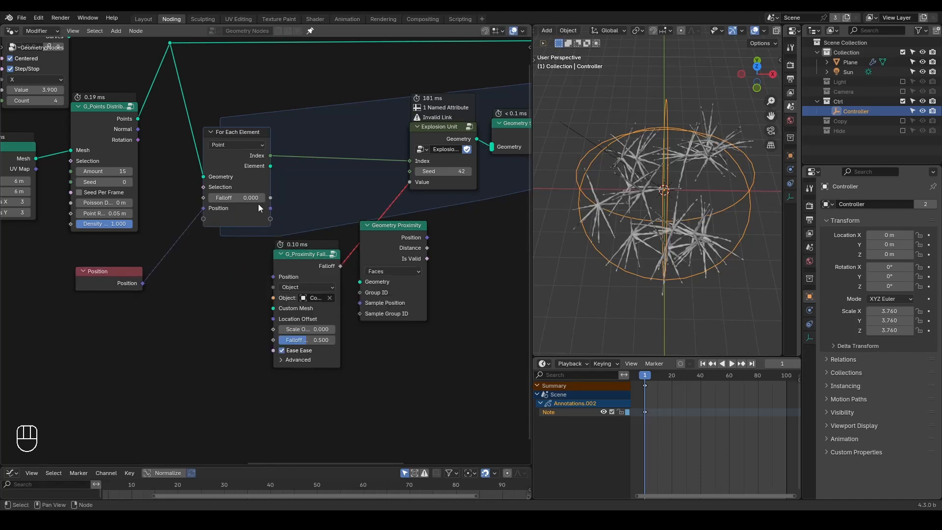
Step: Connect the For Each Element's Position output to the Position input of G_Proximity Falloff inside the zone
{"action": "left_click", "coordinate": [220, 145]}
{"action": "left_click_drag", "start_coordinate": [232, 132], "coordinate": [208, 128]}
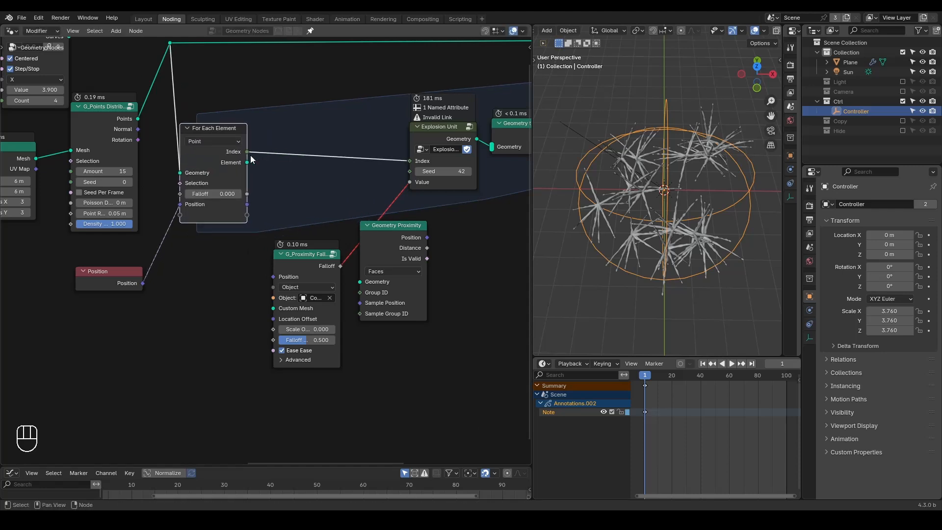
{"action": "left_click_drag", "start_coordinate": [247, 204], "coordinate": [288, 246]}
{"action": "scroll", "coordinate": [334, 194], "scroll_direction": "up", "scroll_amount": 1}
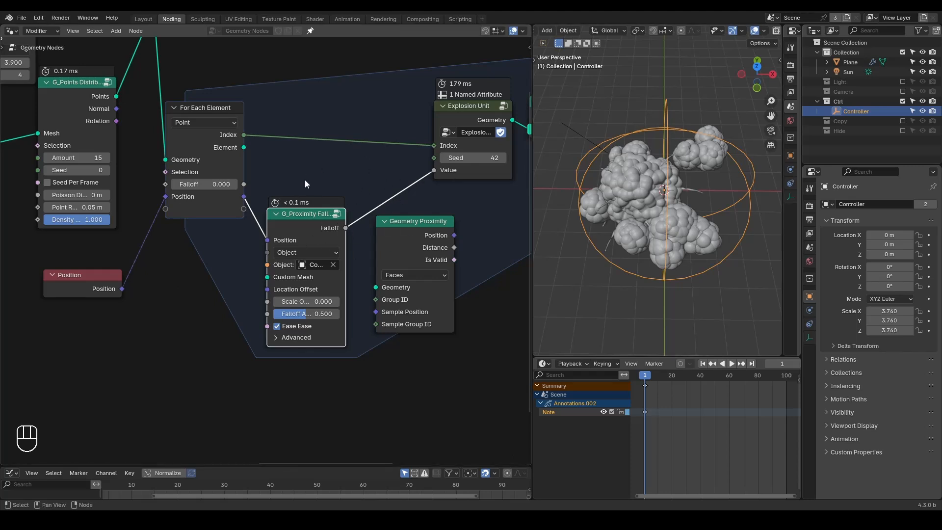
Step: Reconnect the zone's Falloff output to the Explosion Unit's Value and move G_Proximity Falloff back before the zone
{"action": "right_click_drag", "start_coordinate": [257, 196], "coordinate": [248, 245], "text": "ctrl"}
{"action": "left_click_drag", "start_coordinate": [345, 228], "coordinate": [438, 170]}
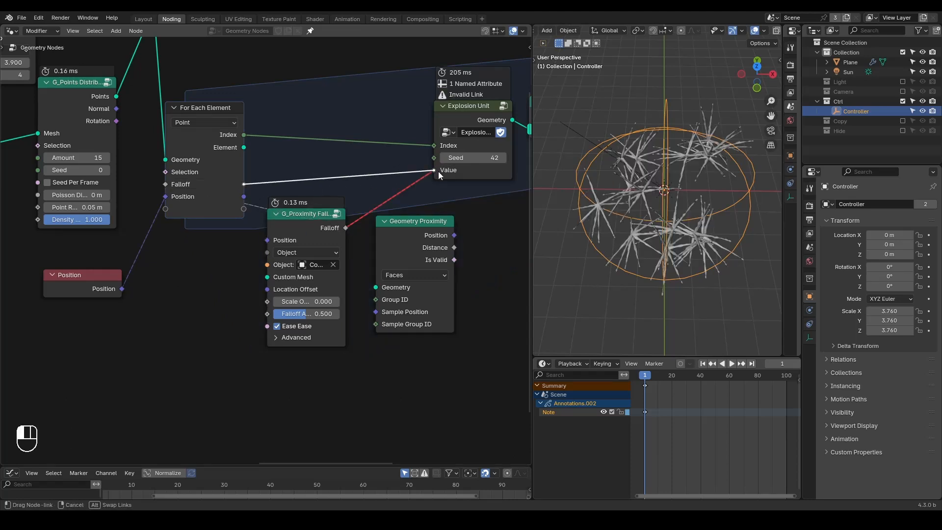
{"action": "left_click_drag", "start_coordinate": [303, 228], "coordinate": [66, 323]}
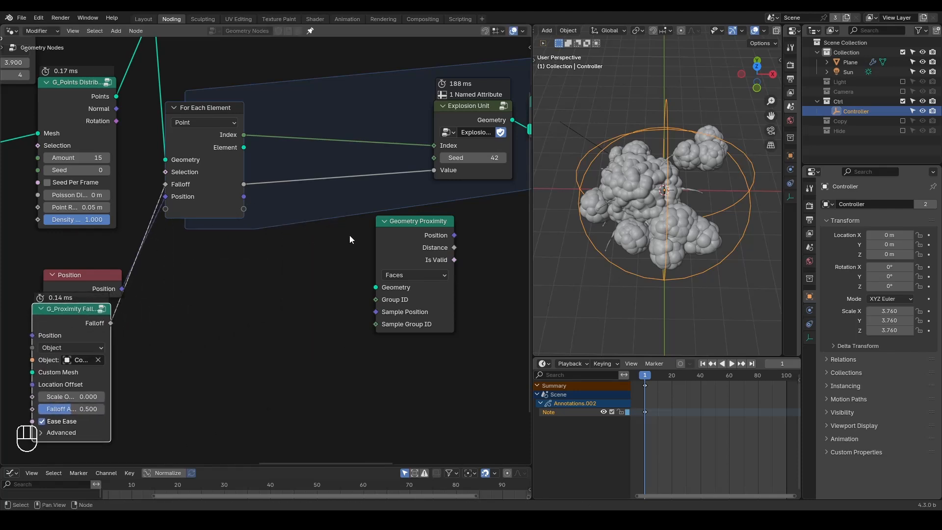
Step: Connect the For Each Element output's main Geometry to the Points input of Instance on Points
{"action": "scroll", "coordinate": [275, 206], "scroll_direction": "down", "scroll_amount": 2}
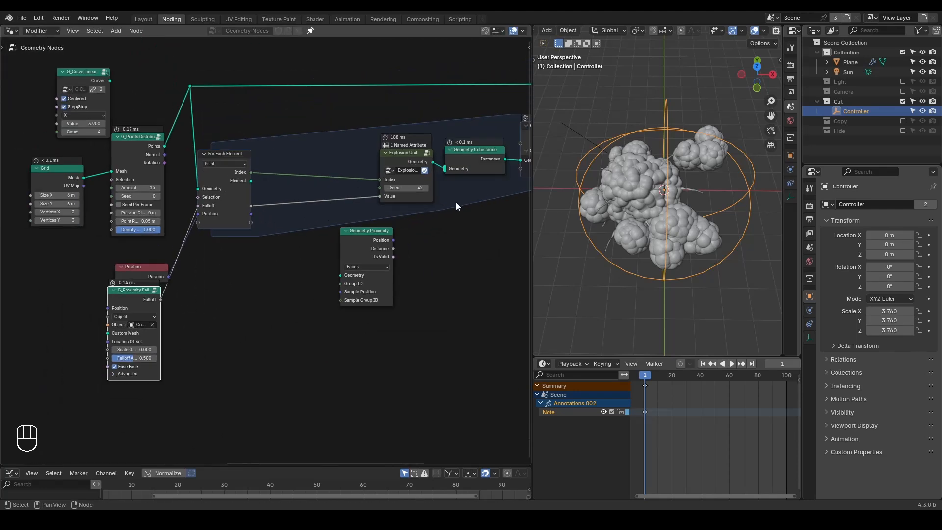
{"action": "middle_click_drag", "start_coordinate": [455, 201], "coordinate": [268, 260]}
{"action": "scroll", "coordinate": [266, 260], "scroll_direction": "down", "scroll_amount": 2}
{"action": "left_click_drag", "start_coordinate": [352, 210], "coordinate": [438, 171]}
{"action": "middle_click_drag", "start_coordinate": [247, 217], "coordinate": [284, 184]}
Step: Remove the leftover reroute, the G_Curve Linear node and the Position node
{"action": "left_click_drag", "start_coordinate": [160, 113], "coordinate": [107, 153]}
{"action": "key", "text": "ctrl+x"}
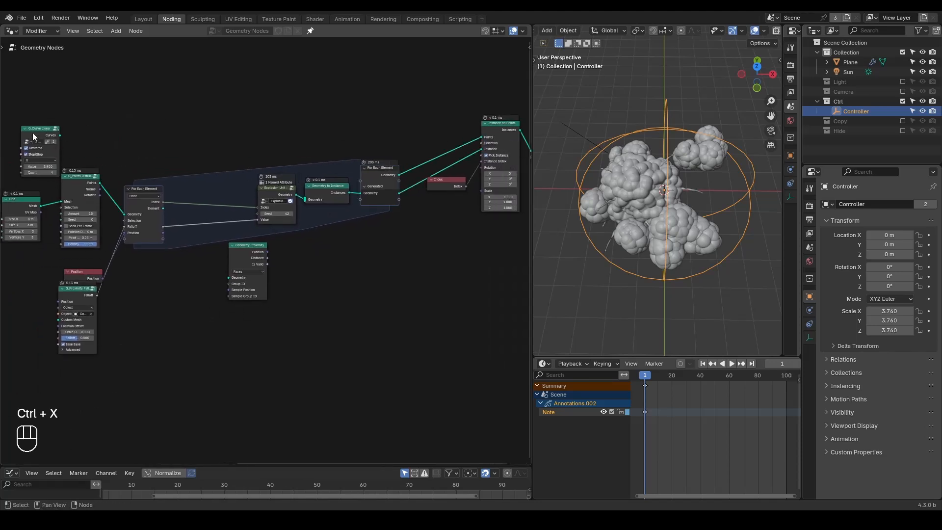
{"action": "left_click", "coordinate": [32, 133]}
{"action": "key", "text": "ctrl+x"}
{"action": "left_click", "coordinate": [80, 274]}
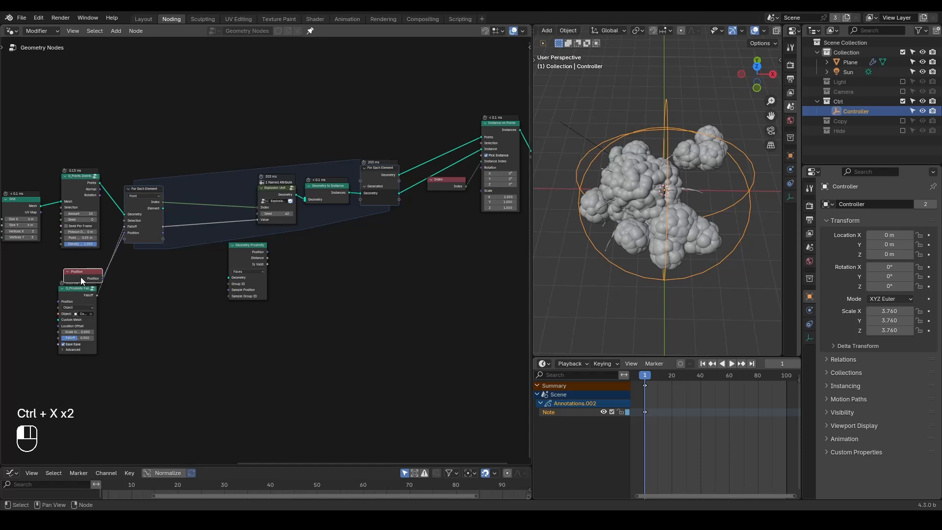
{"action": "key", "text": "x"}
Step: Move the Grid, point distribution, G_Proximity Falloff and For Each Element input nodes closer to the Explosion Unit and hide their unused sockets
{"action": "left_click_drag", "start_coordinate": [159, 148], "coordinate": [22, 299]}
{"action": "key", "text": "g"}
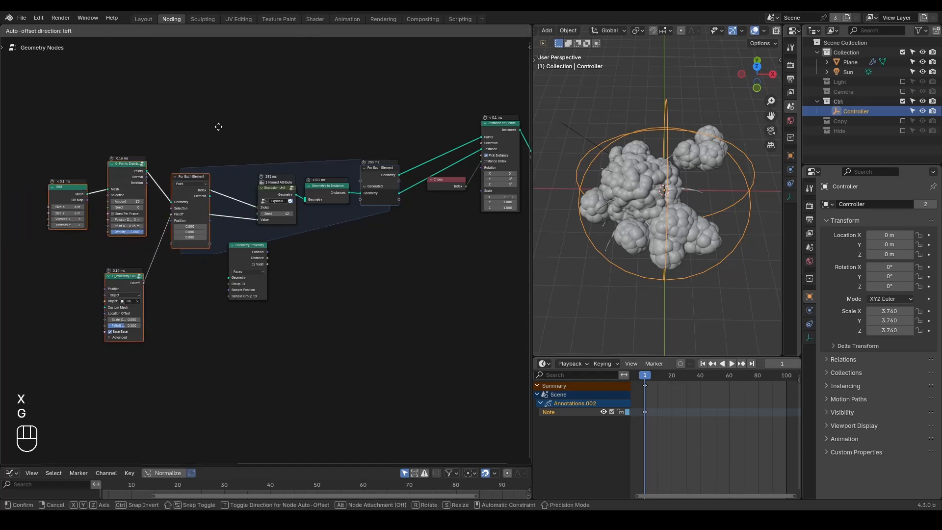
{"action": "left_click", "coordinate": [245, 126]}
{"action": "key", "text": "ctrl+h"}
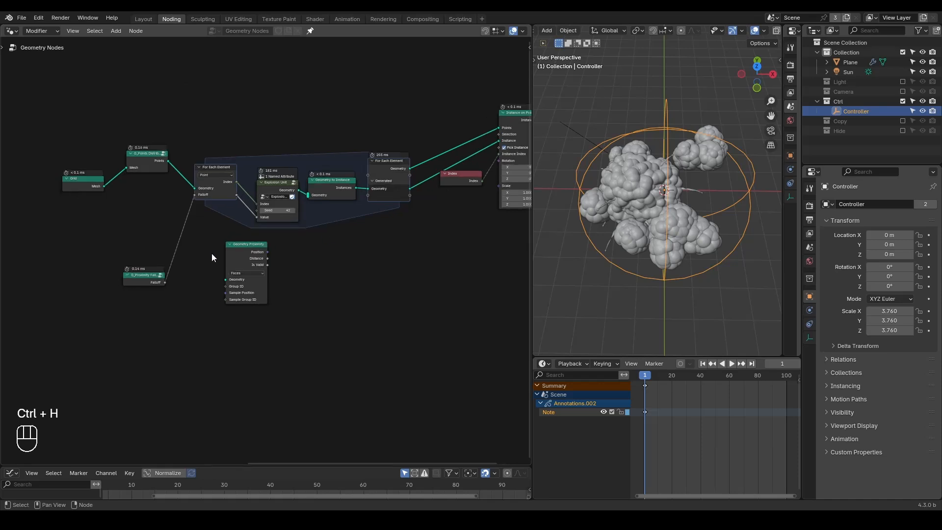
Step: Delete the Geometry Proximity node and place G_Proximity Falloff right beside the For Each Element input
{"action": "key", "text": "x"}
{"action": "scroll", "coordinate": [280, 235], "scroll_direction": "up", "scroll_amount": 2}
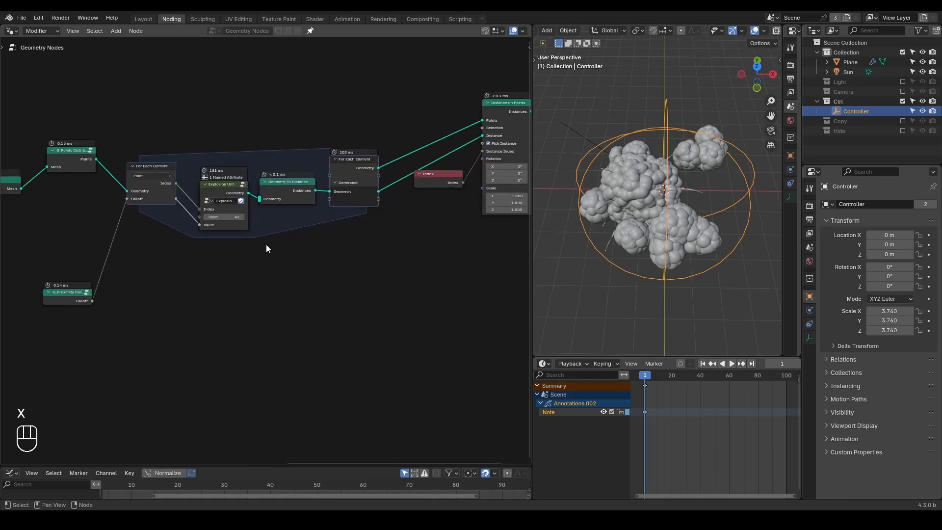
{"action": "left_click_drag", "start_coordinate": [98, 300], "coordinate": [120, 214]}
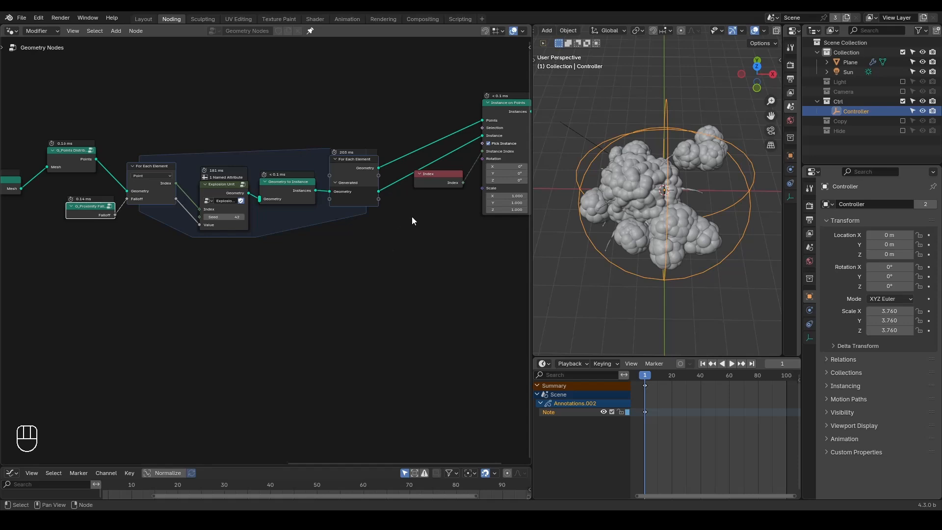
{"action": "middle_click_drag", "start_coordinate": [406, 204], "coordinate": [349, 243]}
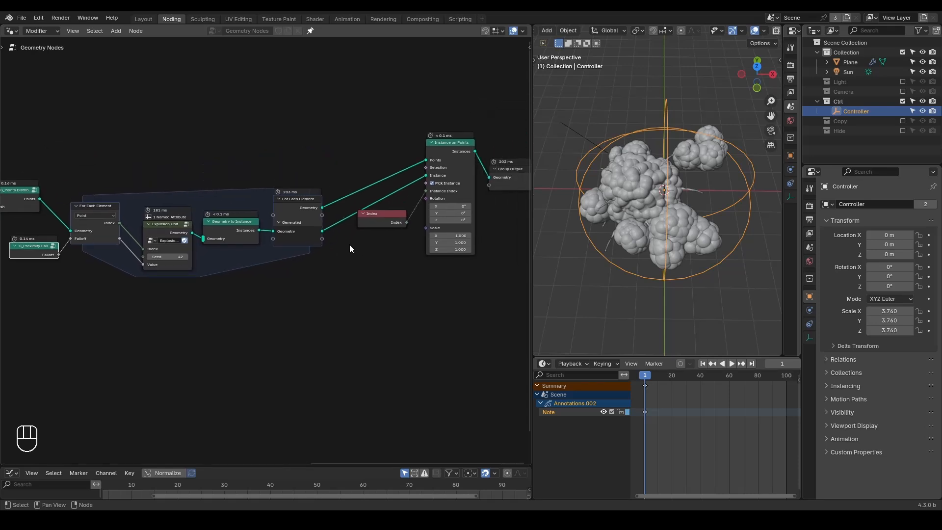
Step: Switch the 3D viewport to Rendered shading to view the finished explosions
{"action": "middle_click_drag", "start_coordinate": [313, 155], "coordinate": [330, 182], "text": "ctrl"}
{"action": "scroll", "coordinate": [317, 190], "scroll_direction": "up", "scroll_amount": 2}
{"action": "scroll", "coordinate": [317, 191], "scroll_direction": "down", "scroll_amount": 1}
{"action": "key", "text": "z"}
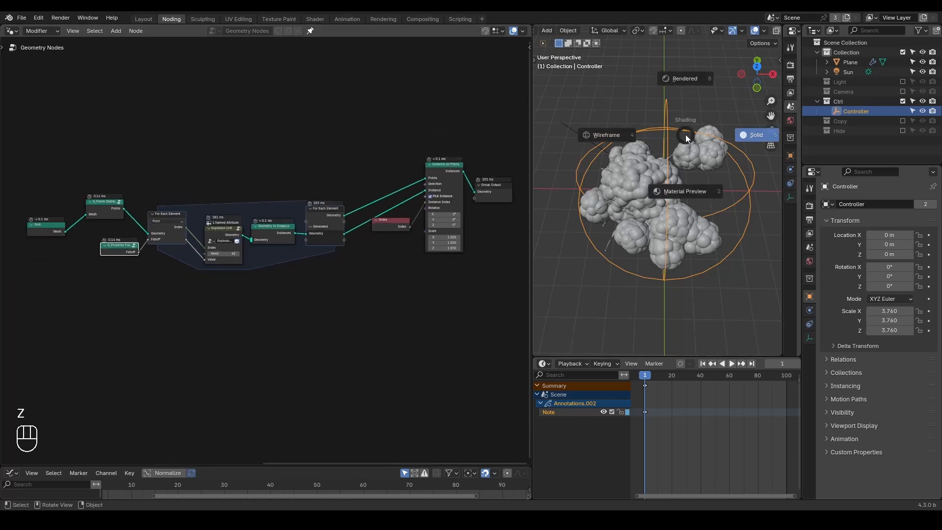
{"action": "left_click", "coordinate": [685, 84]}
{"action": "left_click", "coordinate": [706, 102]}
{"action": "middle_click_drag", "start_coordinate": [702, 210], "coordinate": [620, 204]}
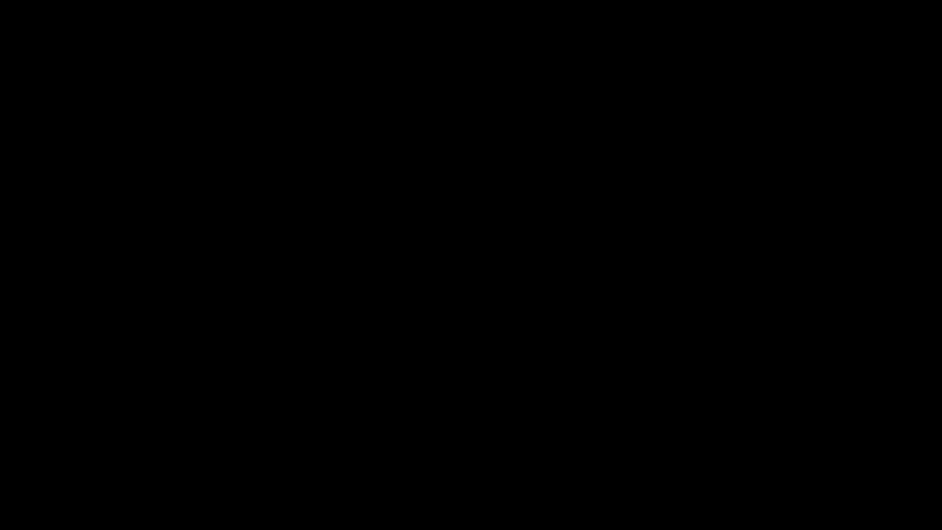